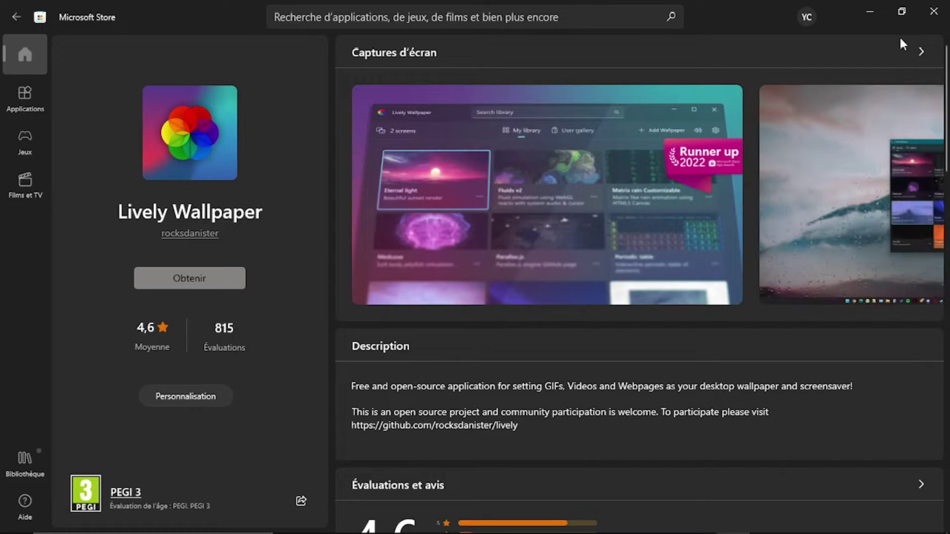
View the second Lively Wallpaper screenshot enlarged, close it, and look further through the store page.
{"action": "left_click", "coordinate": [863, 173]}
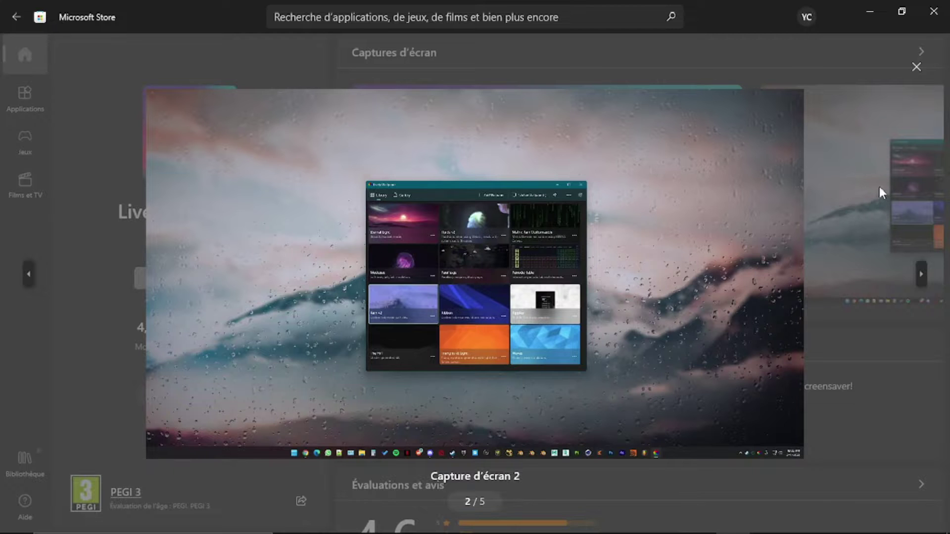
{"action": "left_click", "coordinate": [916, 67]}
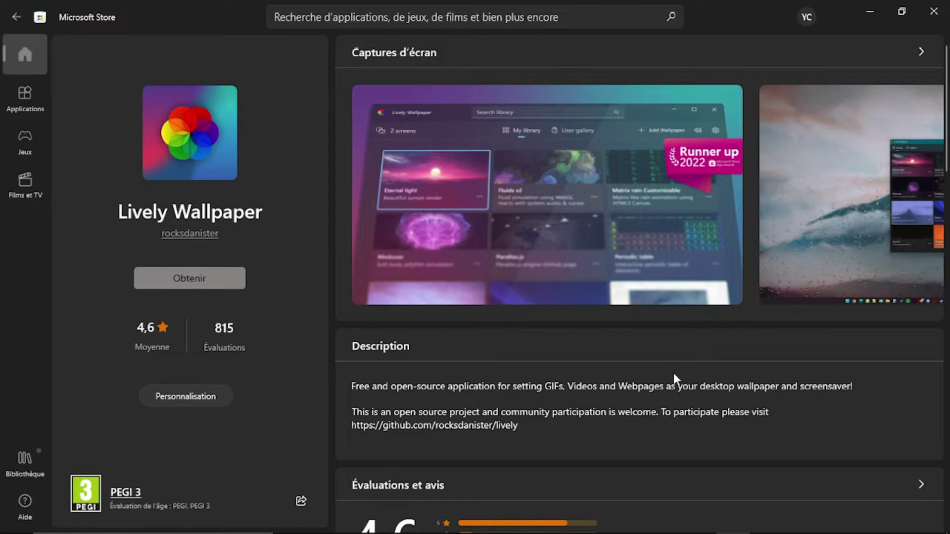
{"action": "scroll", "coordinate": [672, 373], "scroll_direction": "down", "scroll_amount": 2}
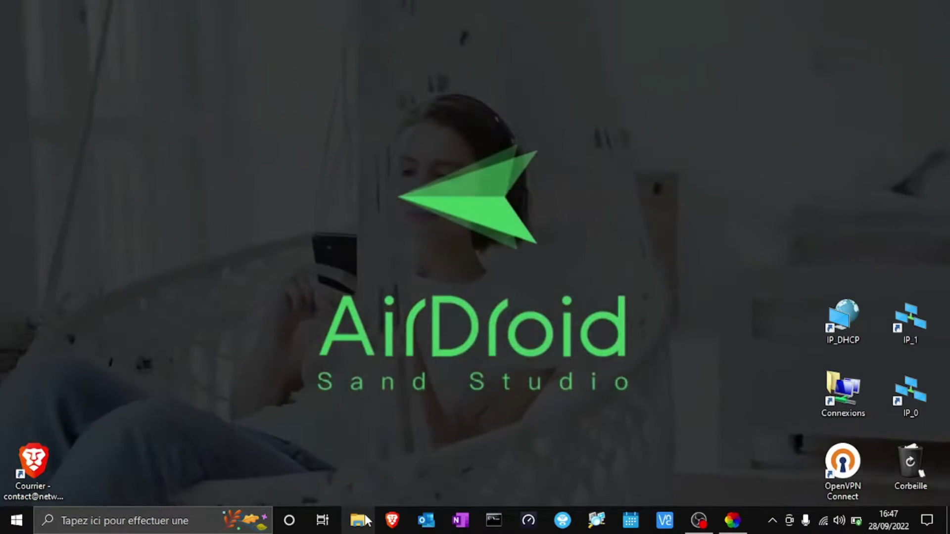
{"action": "left_click", "coordinate": [366, 519]}
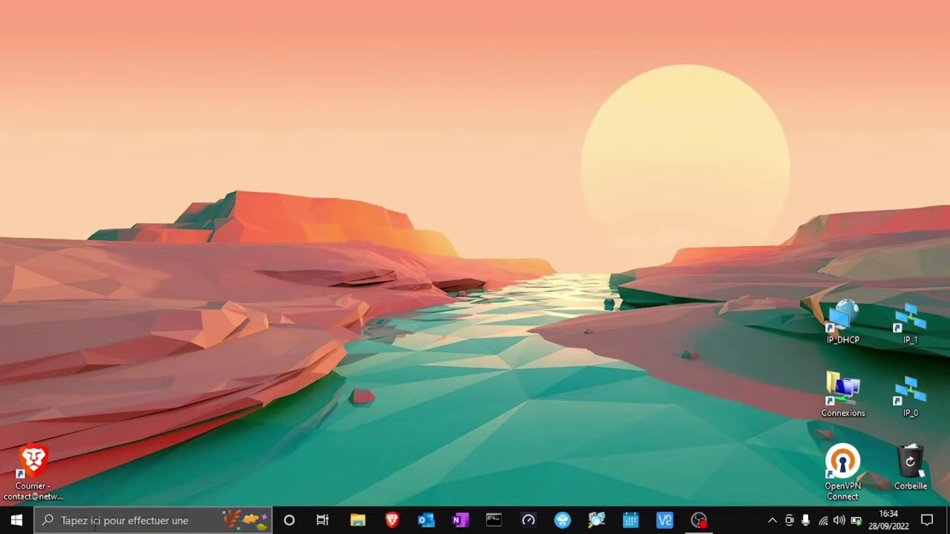
Search Windows for "store" and launch Microsoft Store.
{"action": "left_click", "coordinate": [95, 526]}
{"action": "type", "text": "store"}
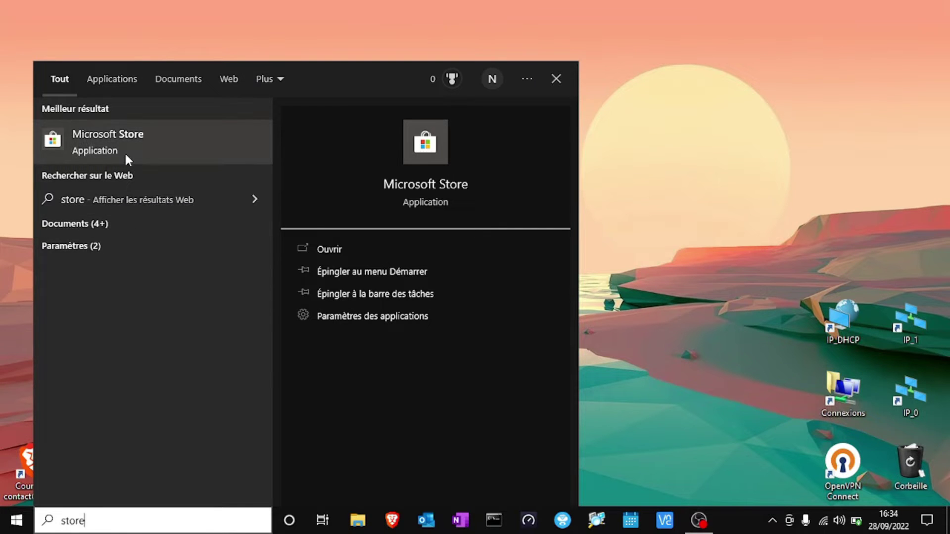
{"action": "left_click", "coordinate": [132, 139]}
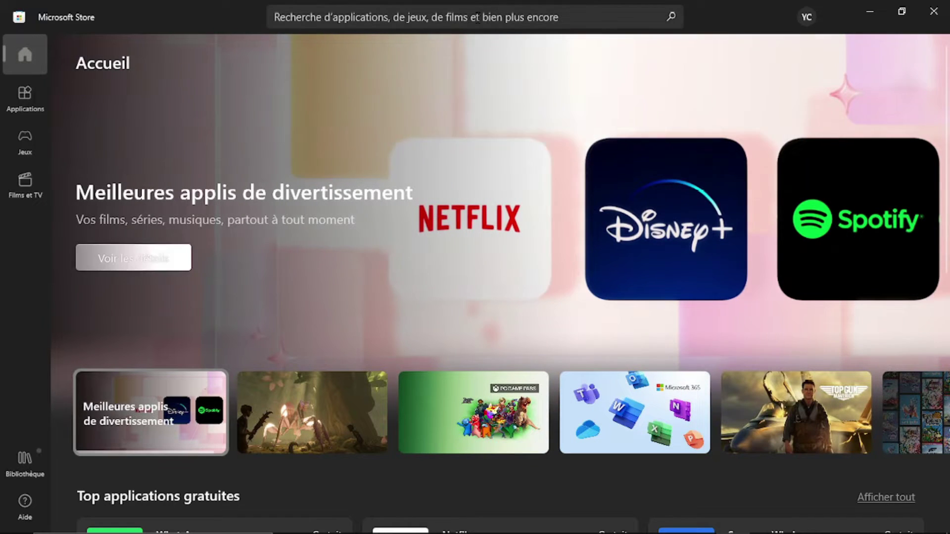
Search the store for "lively" and open the Lively Wallpaper application page.
{"action": "left_click", "coordinate": [487, 18]}
{"action": "type", "text": "l"}
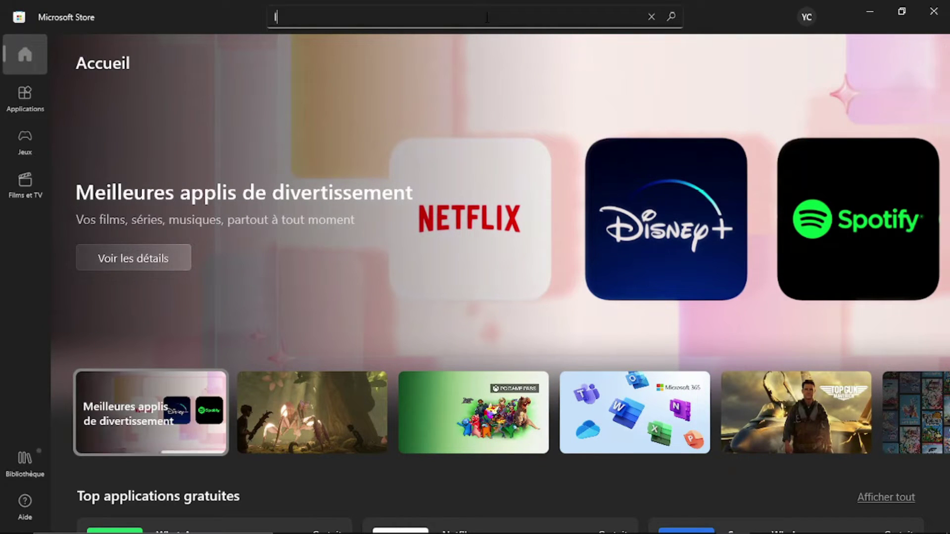
{"action": "type", "text": "ively"}
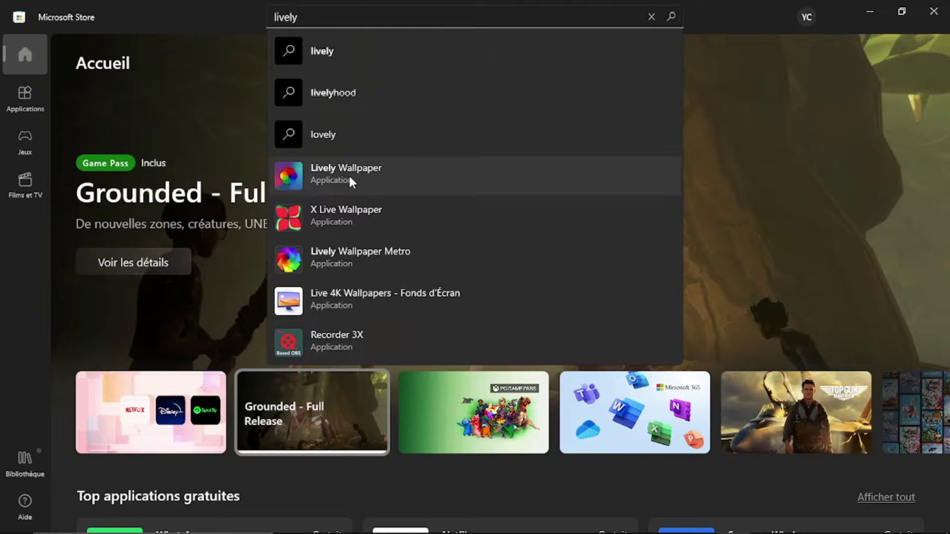
{"action": "left_click", "coordinate": [347, 174]}
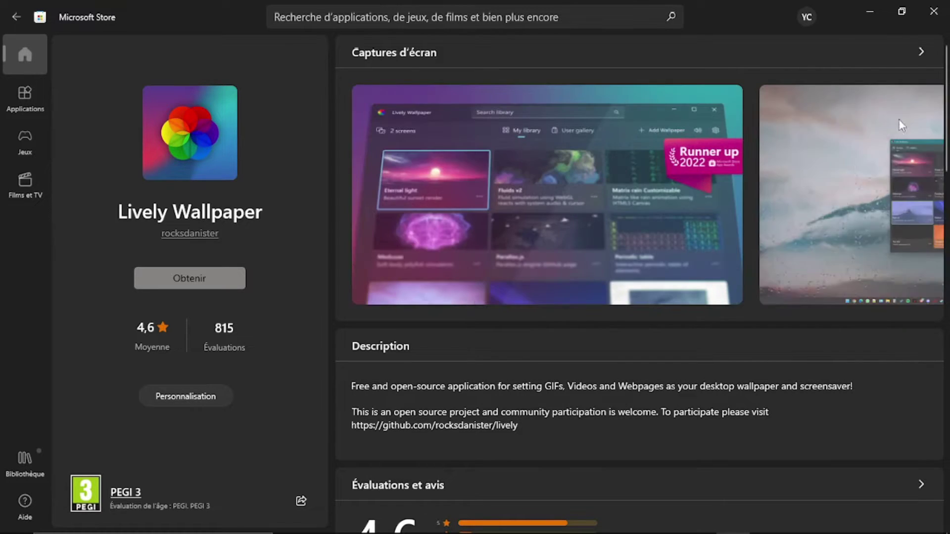
Examine Lively Wallpaper's enlarged screenshots, description and user ratings on its store page.
{"action": "left_click", "coordinate": [863, 177]}
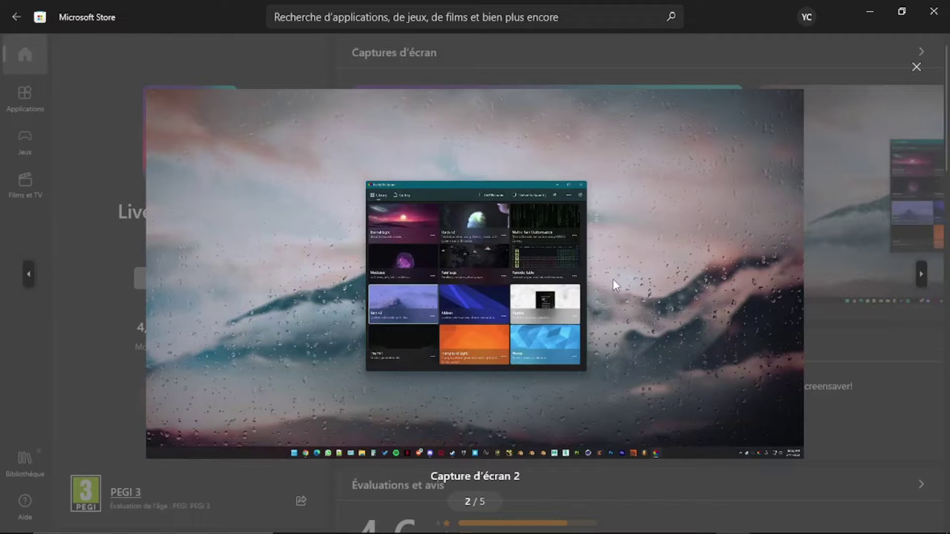
{"action": "left_click", "coordinate": [916, 66]}
{"action": "scroll", "coordinate": [672, 369], "scroll_direction": "down", "scroll_amount": 1}
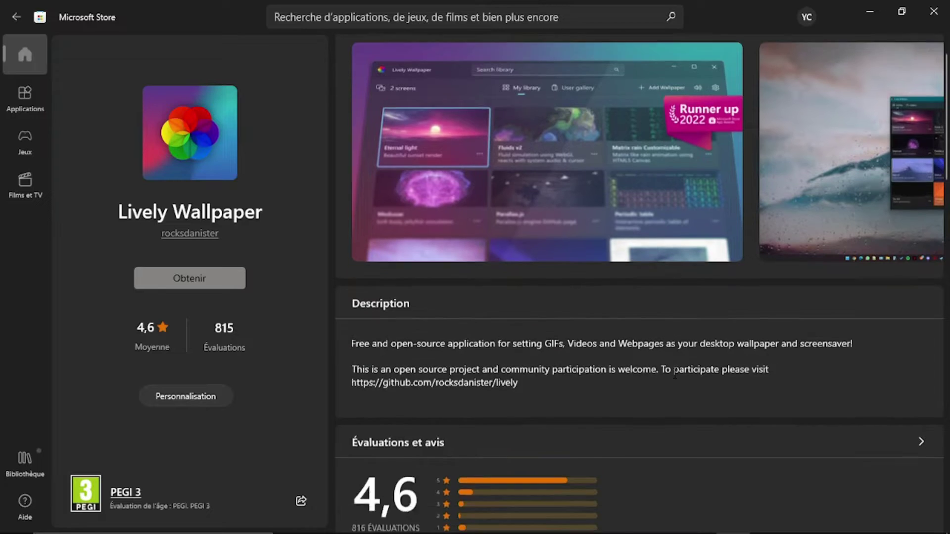
{"action": "scroll", "coordinate": [675, 375], "scroll_direction": "down", "scroll_amount": 4}
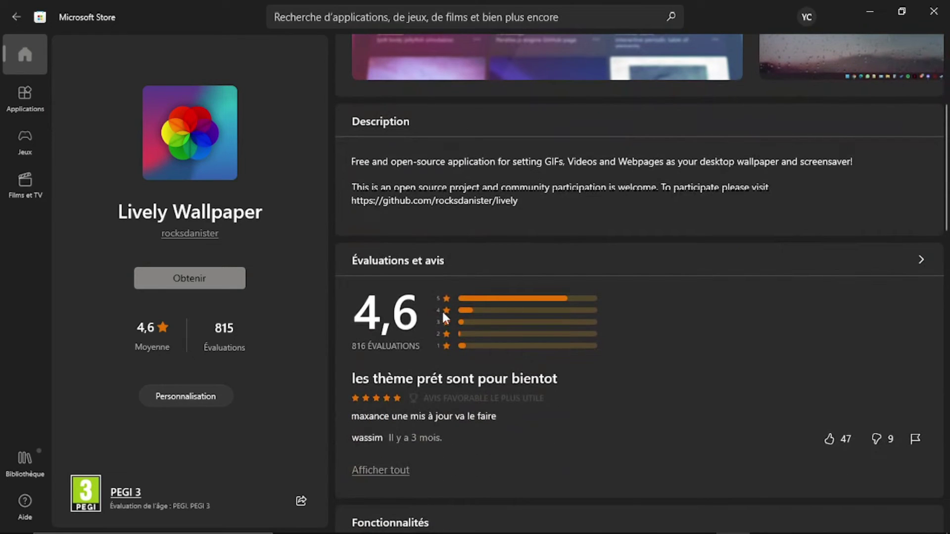
{"action": "scroll", "coordinate": [441, 310], "scroll_direction": "up", "scroll_amount": 5}
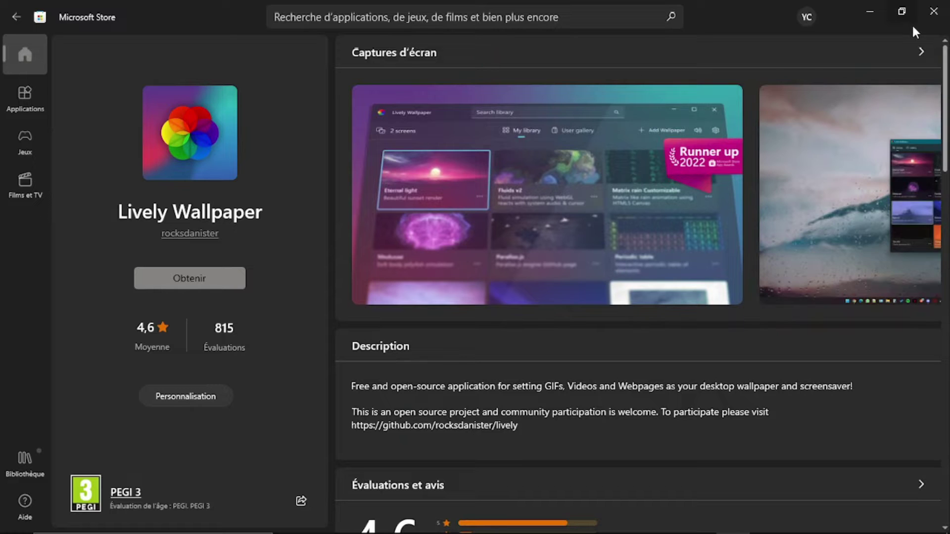
{"action": "left_click", "coordinate": [925, 52]}
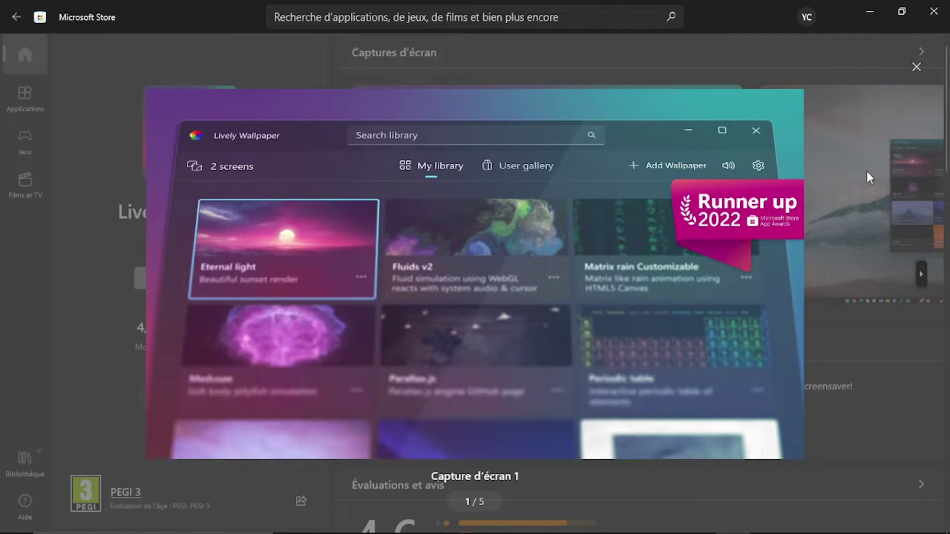
{"action": "left_click", "coordinate": [916, 67]}
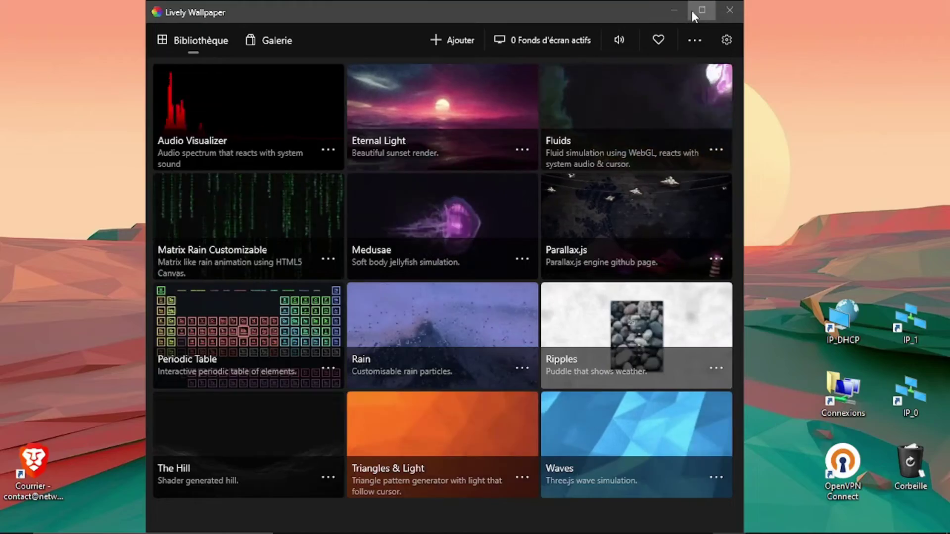
Maximize Lively Wallpaper, look over its gallery, extra options and general settings, and return to the library.
{"action": "left_click", "coordinate": [691, 10]}
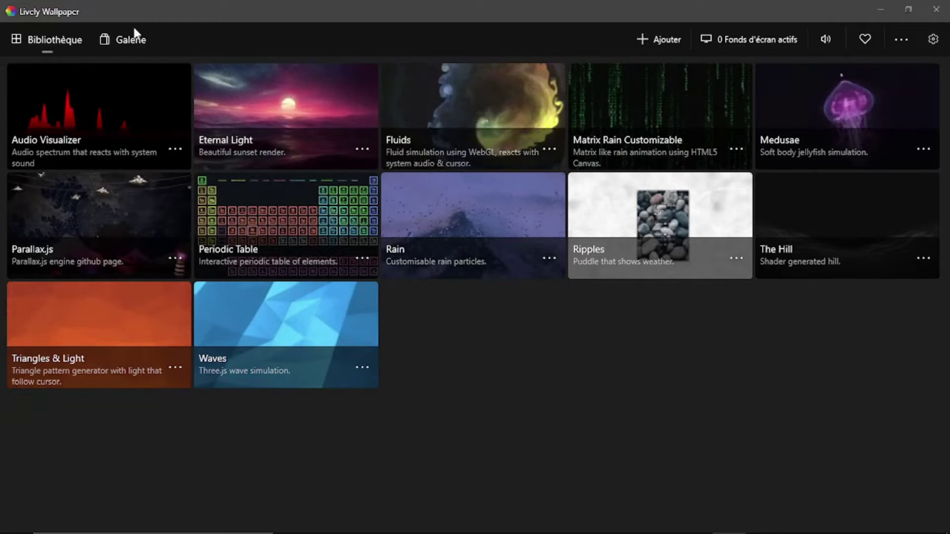
{"action": "left_click", "coordinate": [131, 41]}
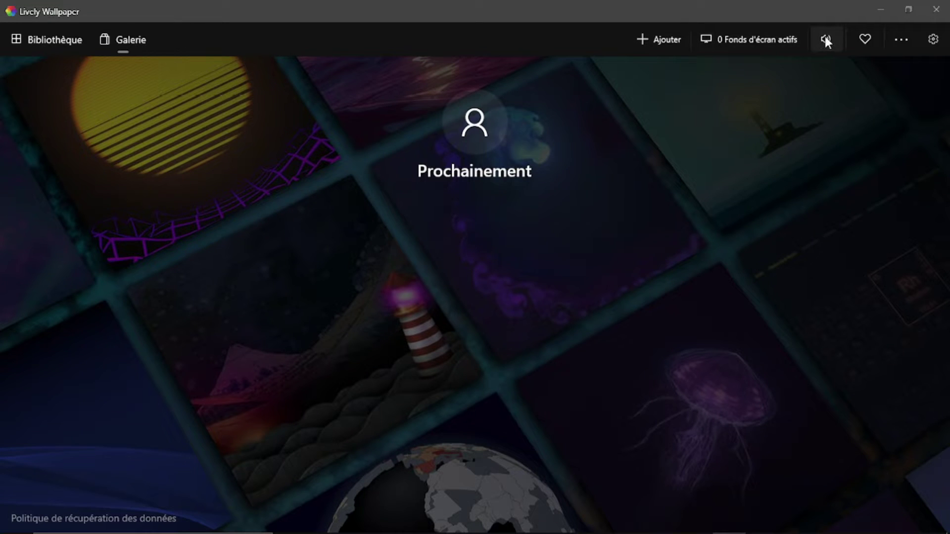
{"action": "left_click", "coordinate": [897, 45]}
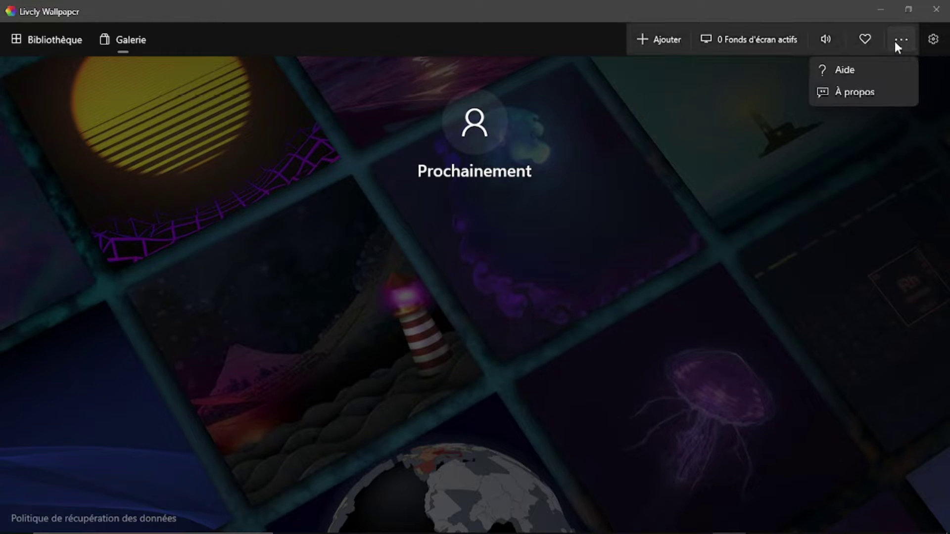
{"action": "left_click", "coordinate": [932, 39]}
{"action": "left_click", "coordinate": [933, 39]}
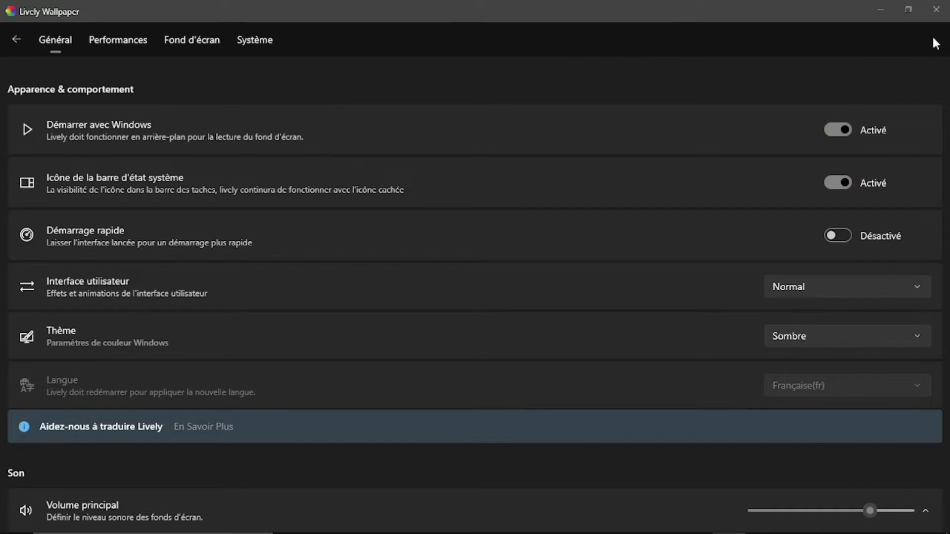
{"action": "left_click", "coordinate": [17, 39]}
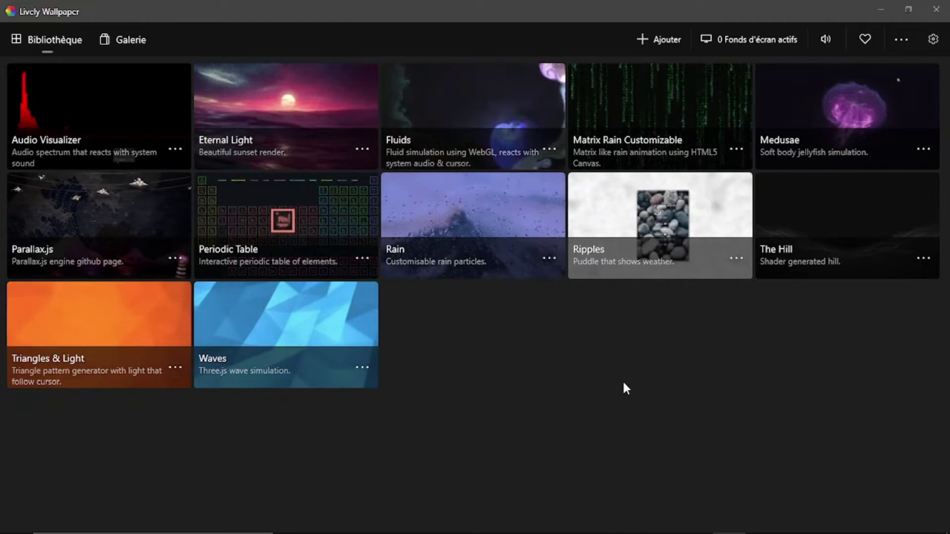
Apply the Eternal Light wallpaper from the library and minimize Lively to view it on the desktop.
{"action": "left_click", "coordinate": [268, 88]}
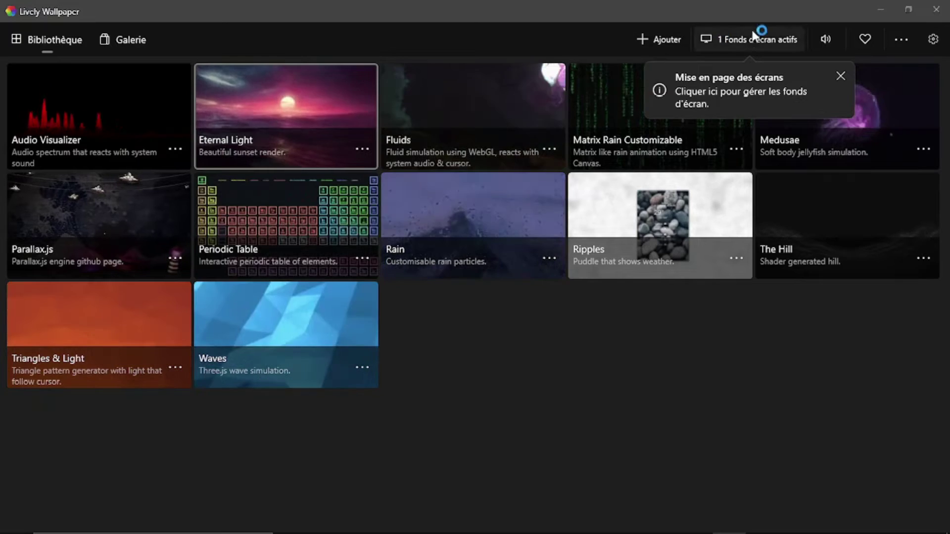
{"action": "left_click", "coordinate": [882, 9]}
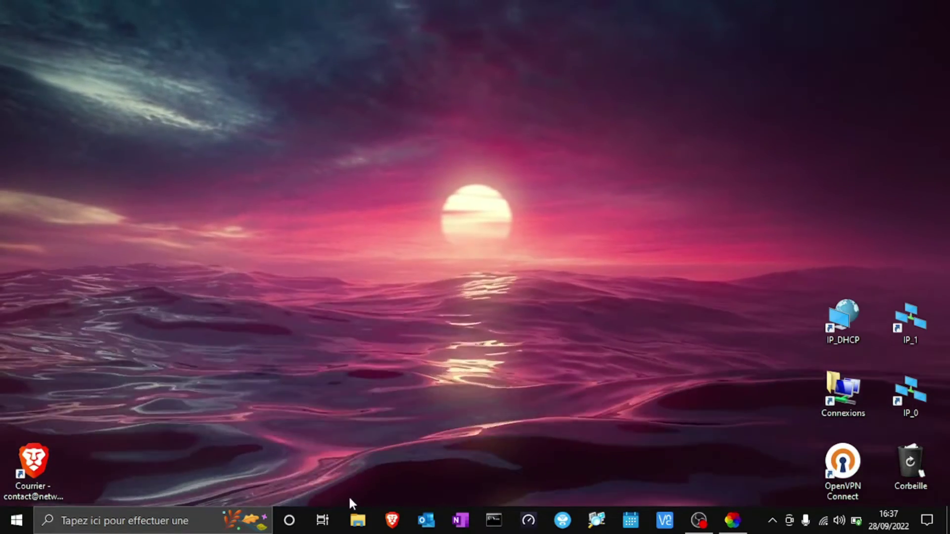
Open the Bureau folder in File Explorer over the animated wallpaper and close the window again.
{"action": "left_click", "coordinate": [358, 520]}
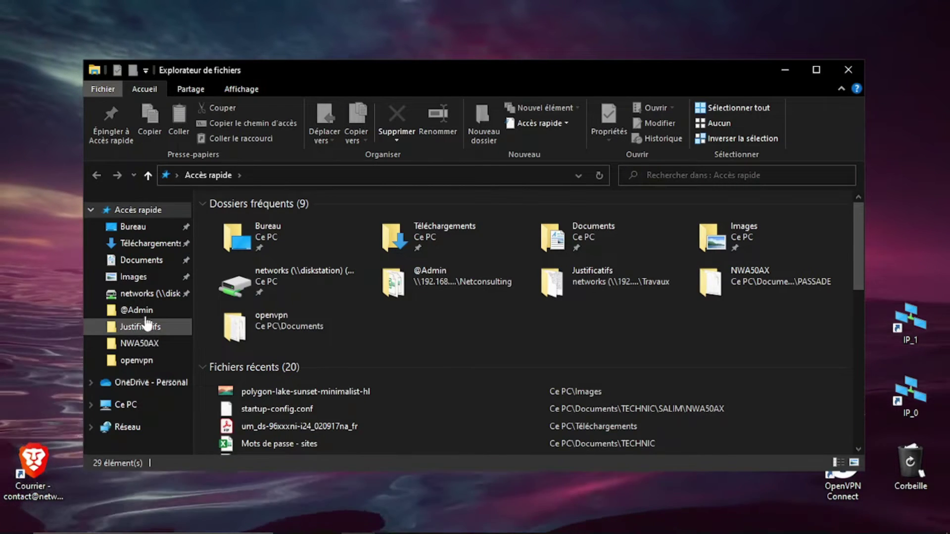
{"action": "left_click", "coordinate": [130, 227]}
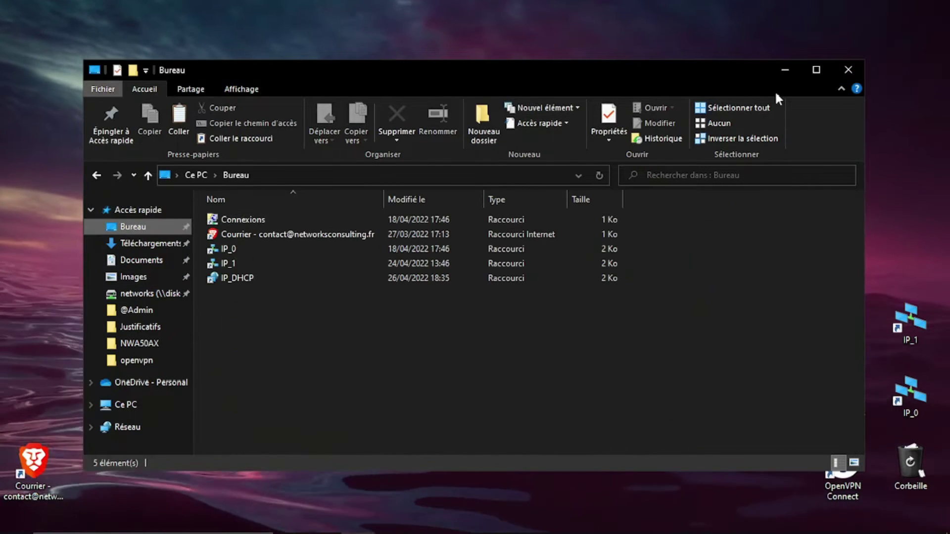
{"action": "left_click", "coordinate": [845, 70]}
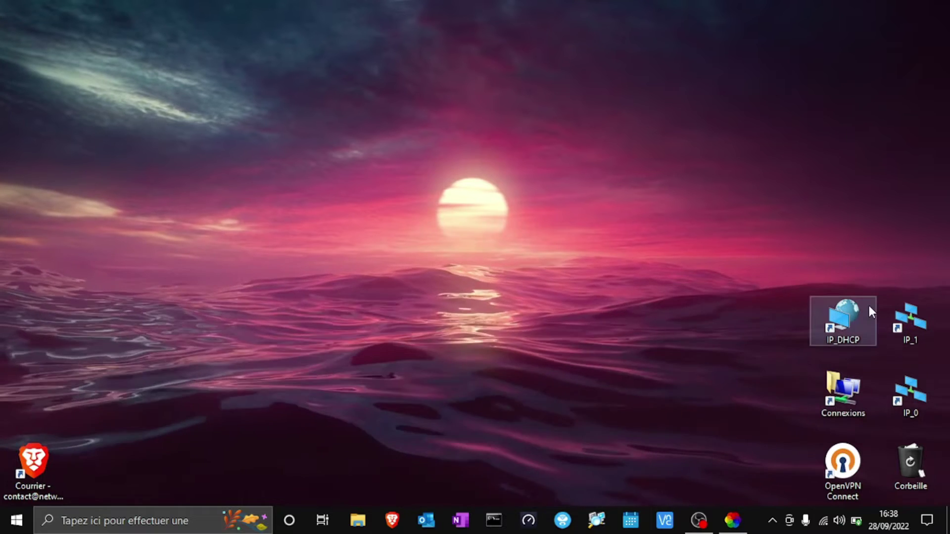
Switch to Lively Wallpaper, apply the Matrix Rain Customizable wallpaper and minimize the window to view it.
{"action": "left_click", "coordinate": [732, 520]}
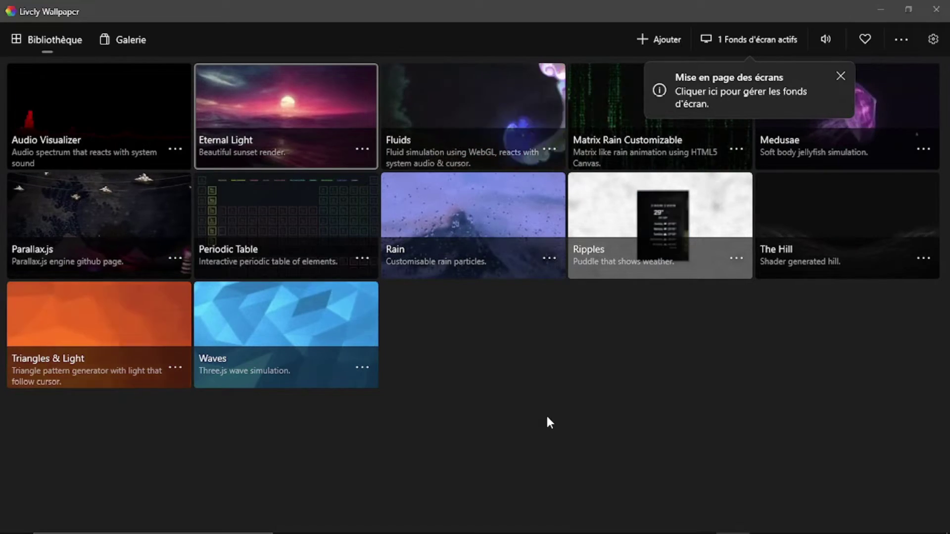
{"action": "left_click", "coordinate": [611, 95]}
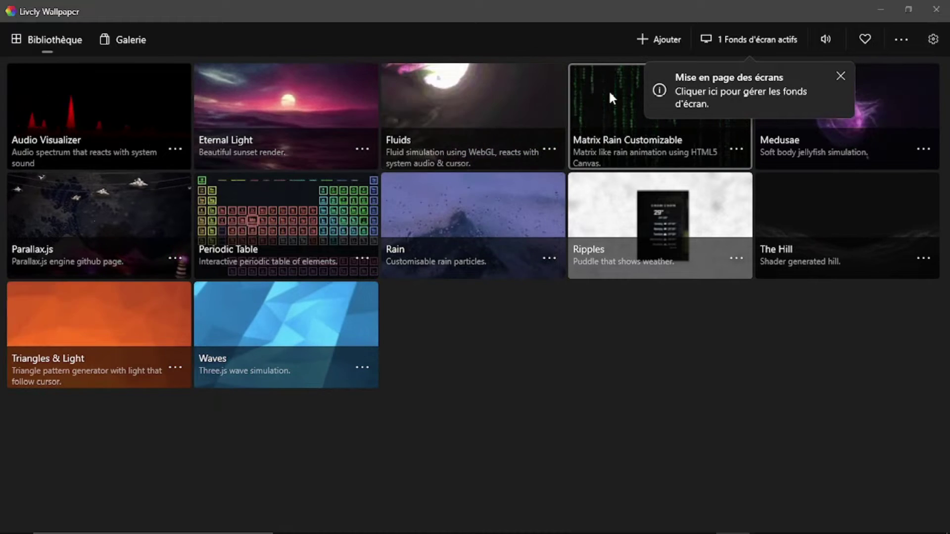
{"action": "left_click", "coordinate": [874, 17]}
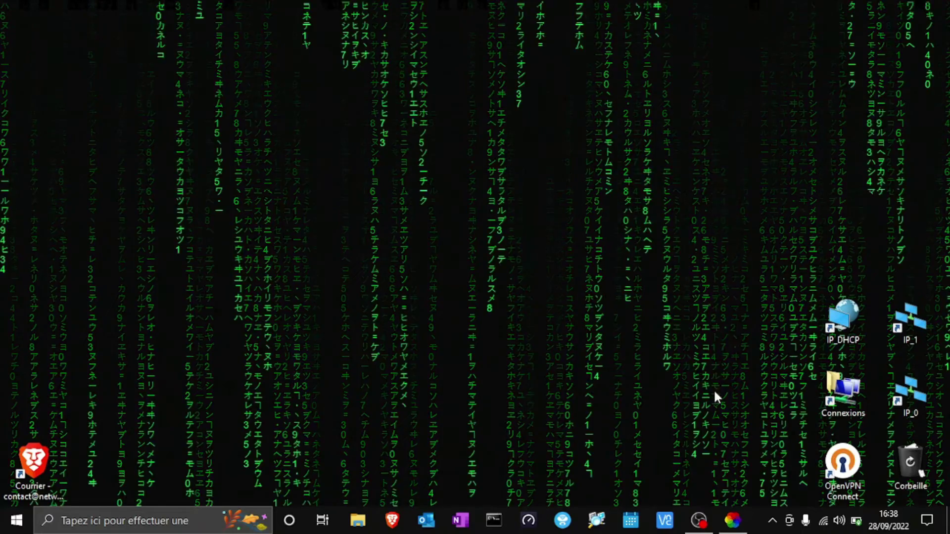
Restore Lively Wallpaper, apply the Medusae wallpaper, dismiss the screen layout tip and show the desktop.
{"action": "left_click", "coordinate": [735, 524]}
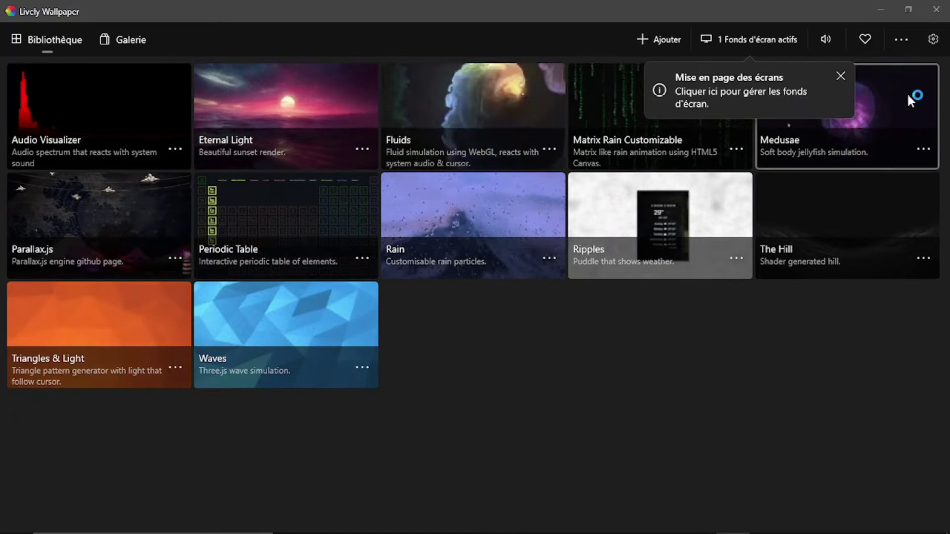
{"action": "left_click", "coordinate": [847, 75]}
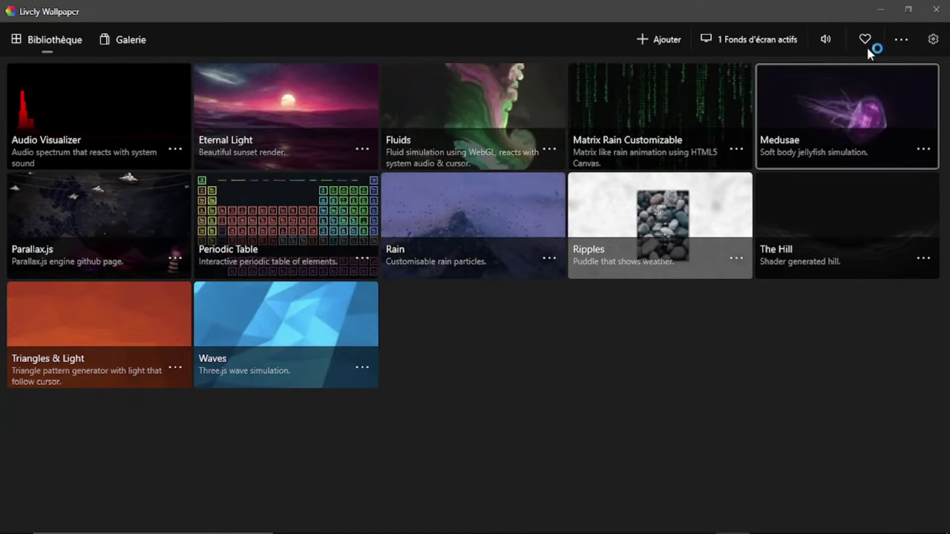
{"action": "left_click", "coordinate": [878, 10]}
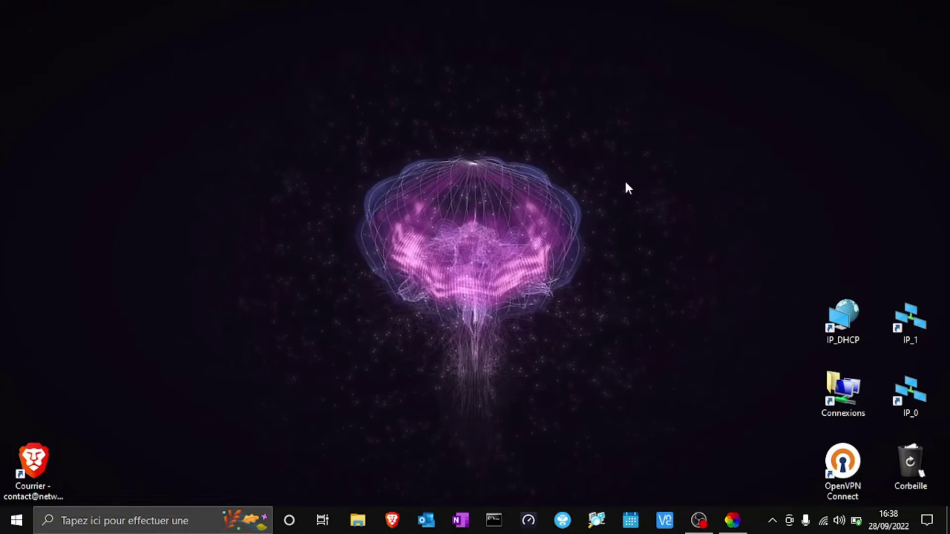
Restore Lively Wallpaper, open its general settings and make sure Démarrer avec Windows is enabled.
{"action": "left_click", "coordinate": [732, 520]}
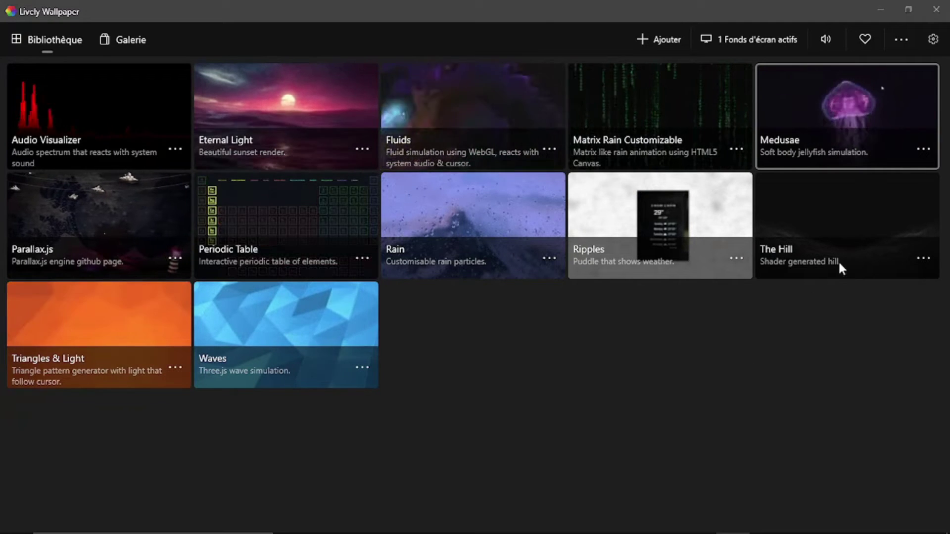
{"action": "left_click", "coordinate": [933, 39]}
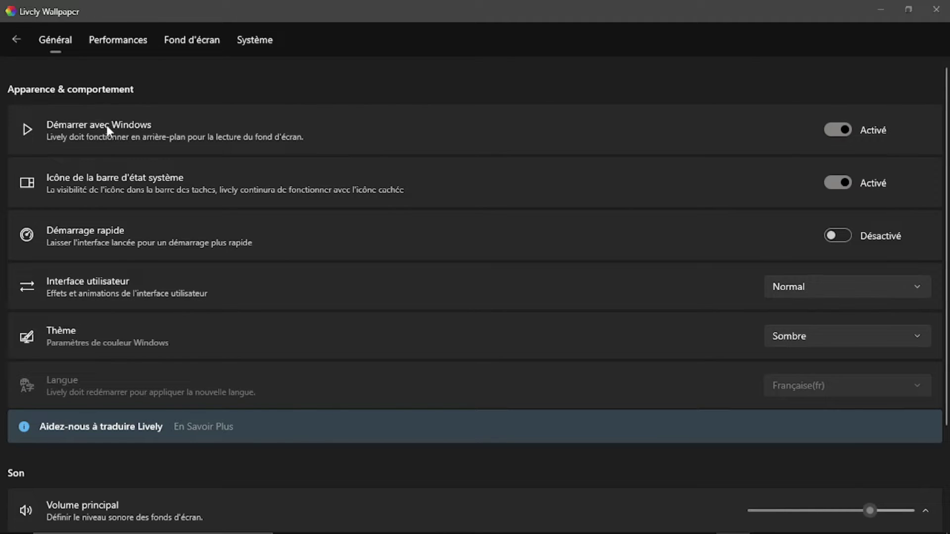
{"action": "left_click", "coordinate": [843, 131]}
{"action": "left_click", "coordinate": [844, 131]}
Look at the commands of Lively's system tray icon and choose Ouvrir Lively to return to its window.
{"action": "left_click", "coordinate": [774, 525]}
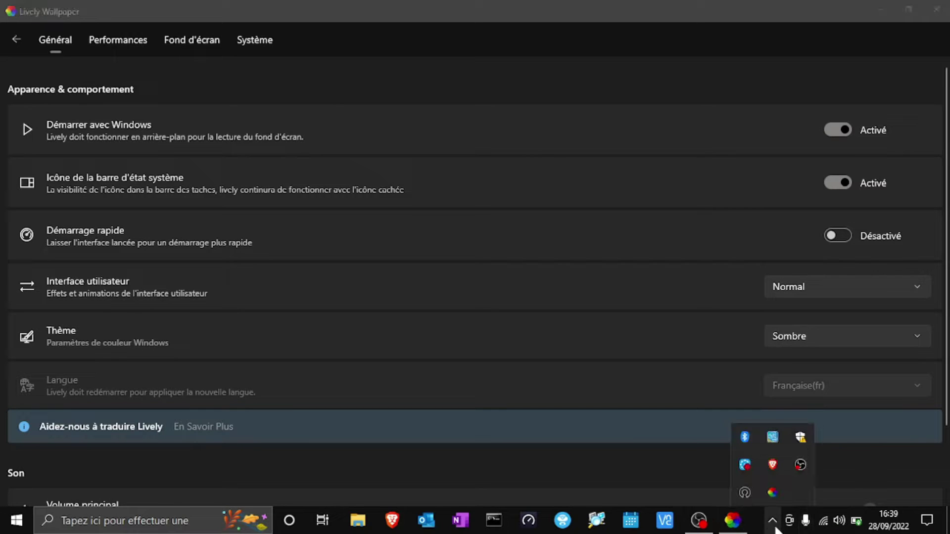
{"action": "right_click", "coordinate": [772, 493]}
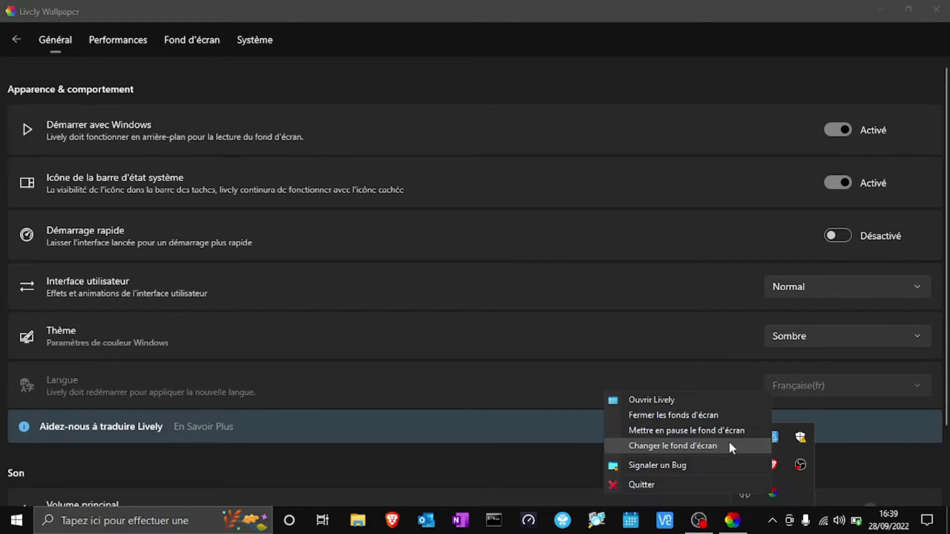
{"action": "left_click", "coordinate": [735, 399]}
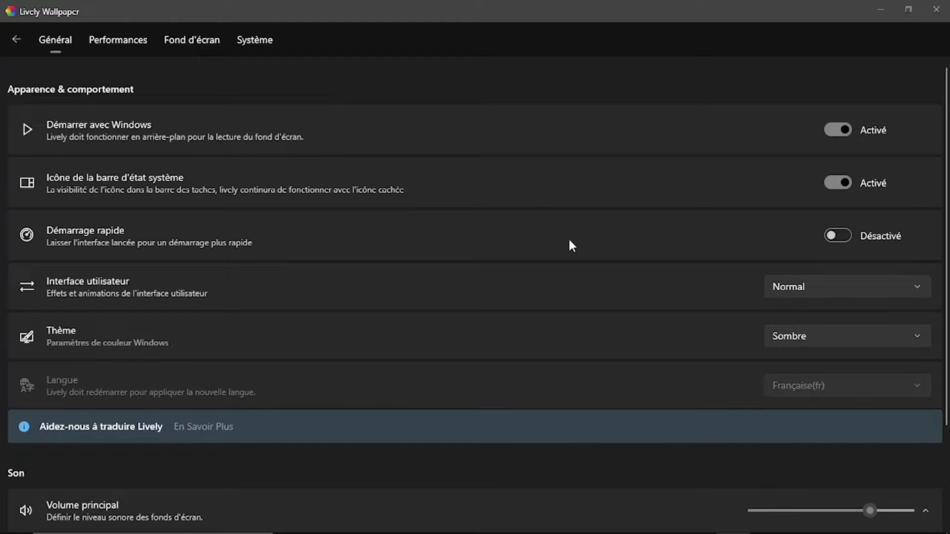
Review the remaining general settings: interface effects, theme, main volume and the expanded Répertoire des fonds d'écran section.
{"action": "scroll", "coordinate": [569, 240], "scroll_direction": "down", "scroll_amount": 3}
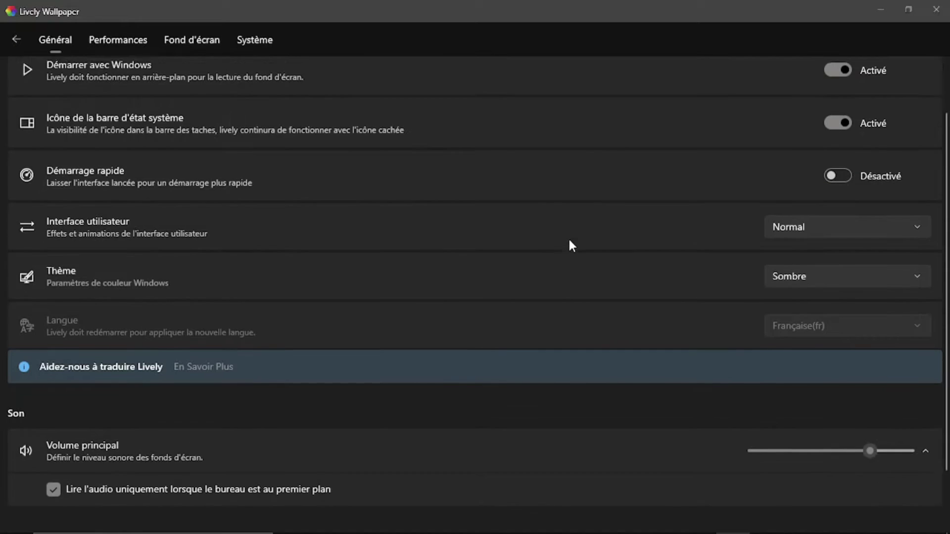
{"action": "left_click", "coordinate": [797, 217]}
{"action": "left_click", "coordinate": [797, 215]}
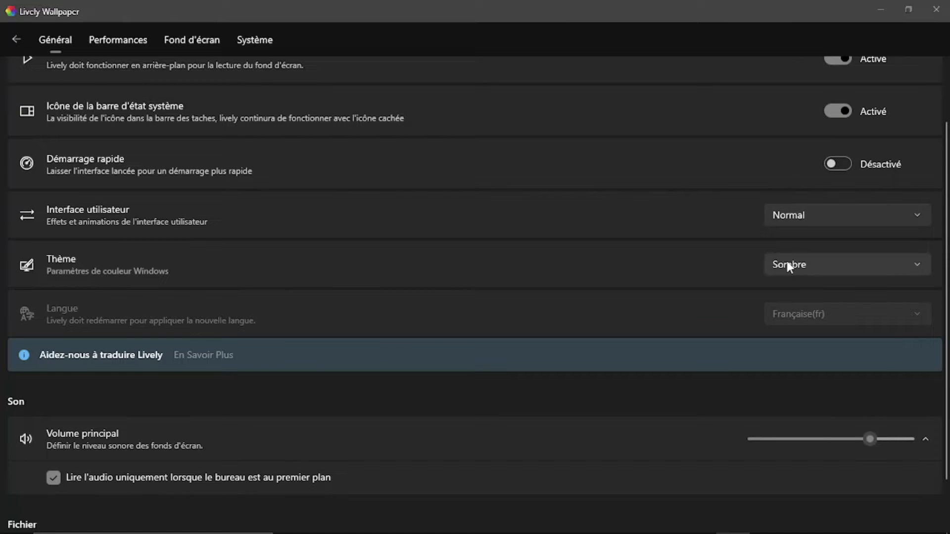
{"action": "scroll", "coordinate": [754, 326], "scroll_direction": "down", "scroll_amount": 1}
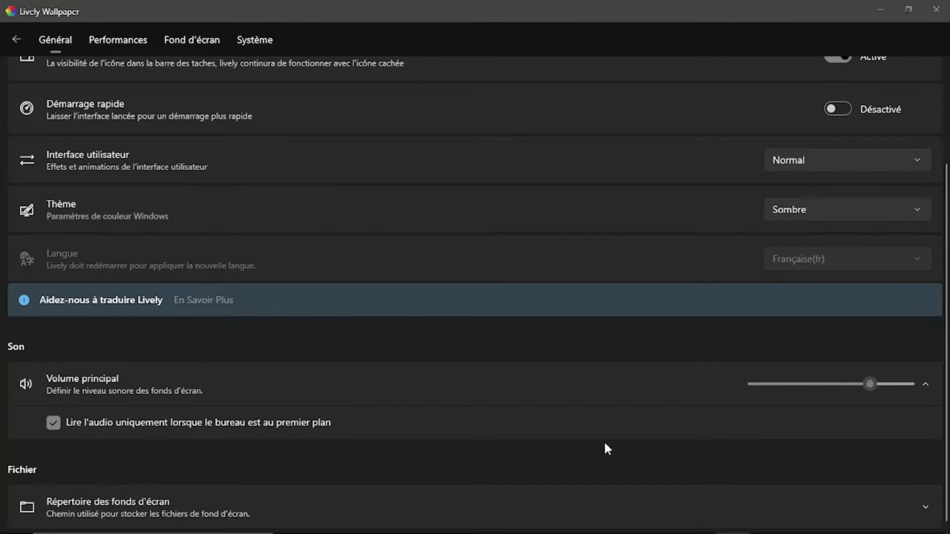
{"action": "left_click", "coordinate": [591, 495]}
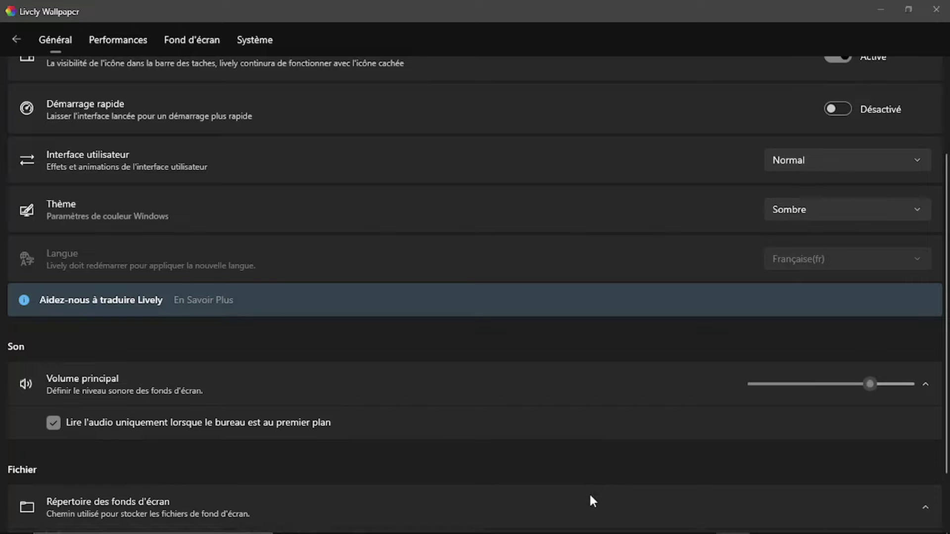
{"action": "scroll", "coordinate": [592, 500], "scroll_direction": "down", "scroll_amount": 1}
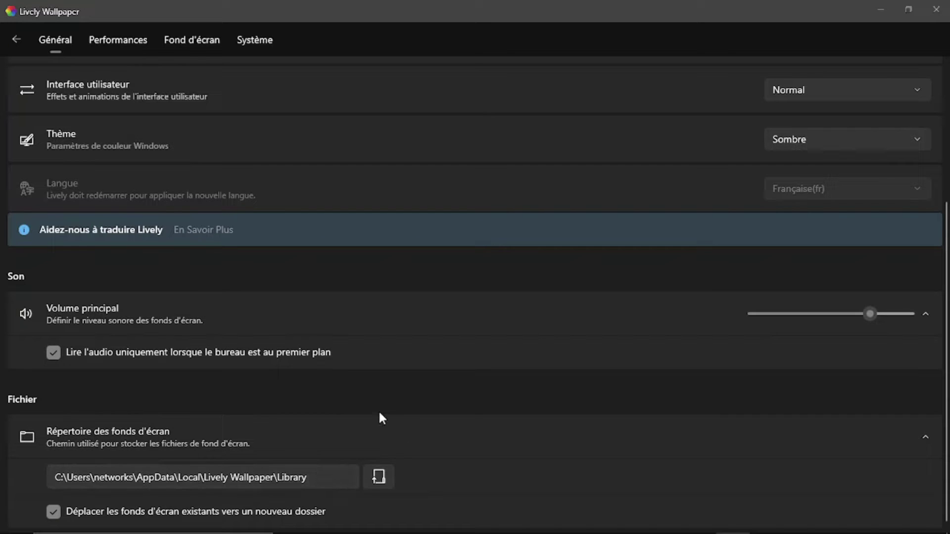
{"action": "scroll", "coordinate": [379, 413], "scroll_direction": "up", "scroll_amount": 3}
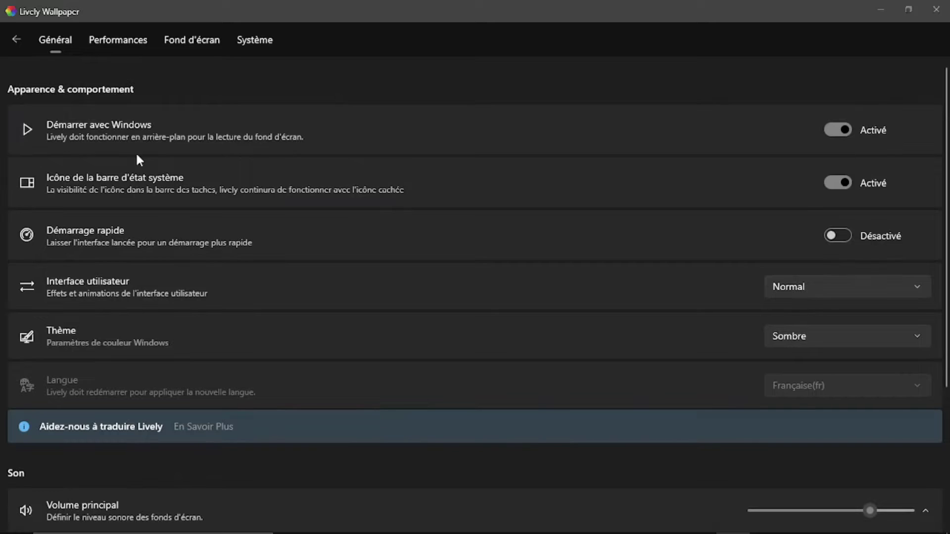
Open the Performances settings and check the playback options for other applications in full screen and in the foreground.
{"action": "left_click", "coordinate": [100, 32]}
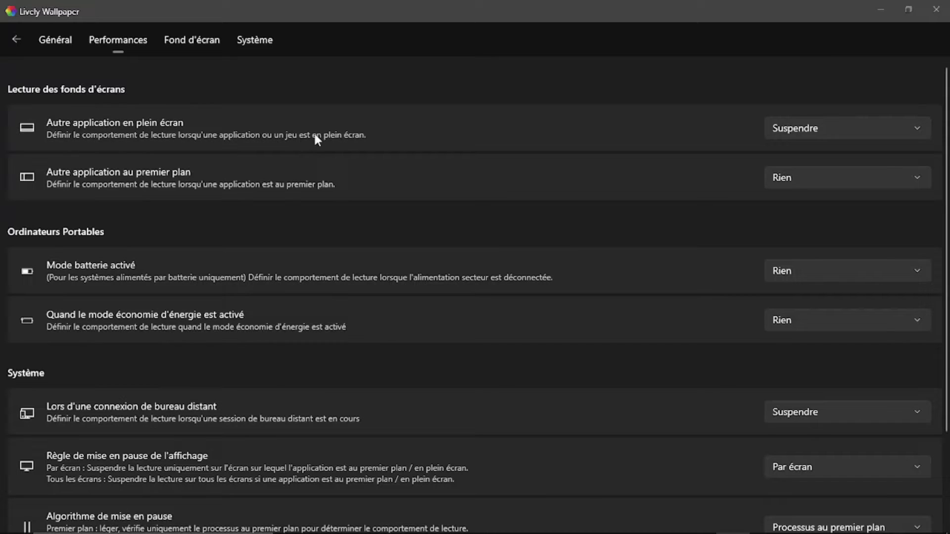
{"action": "left_click", "coordinate": [800, 132]}
{"action": "left_click", "coordinate": [649, 149]}
{"action": "left_click", "coordinate": [812, 183]}
{"action": "left_click", "coordinate": [612, 186]}
Check the laptop playback options for battery mode and for power saving mode without changing them.
{"action": "scroll", "coordinate": [554, 268], "scroll_direction": "down", "scroll_amount": 3}
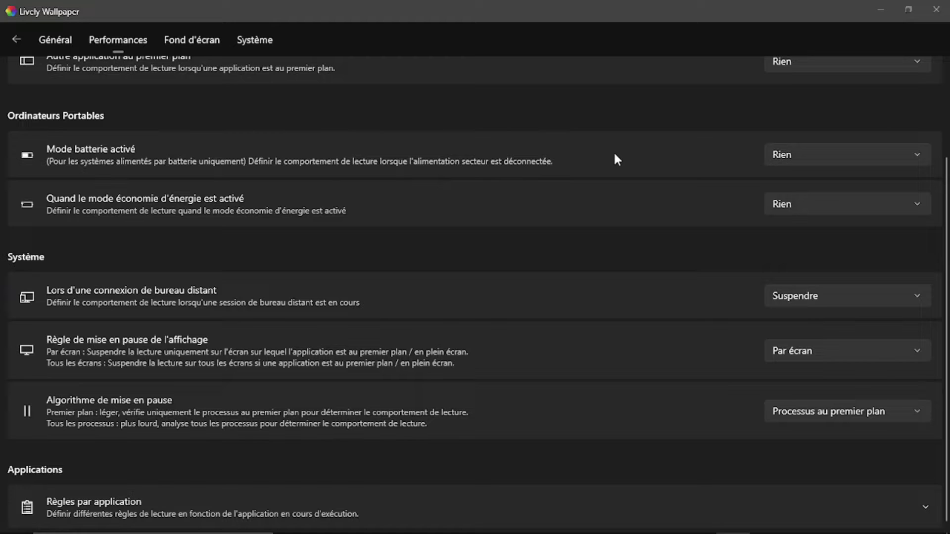
{"action": "left_click", "coordinate": [773, 151]}
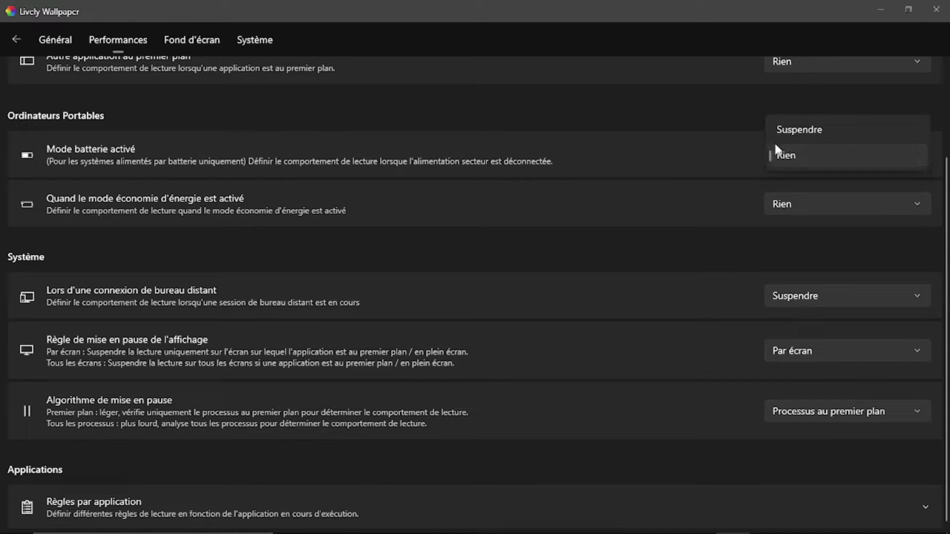
{"action": "left_click", "coordinate": [701, 167]}
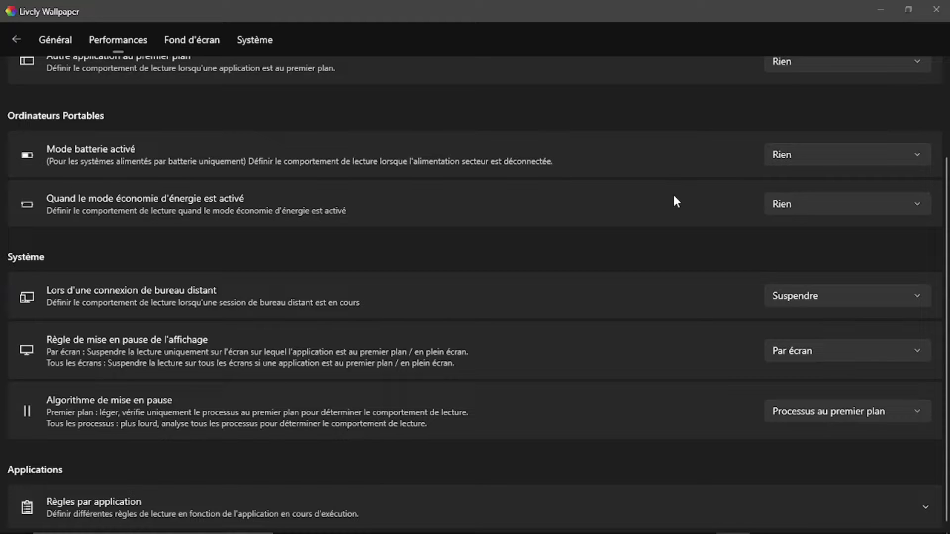
{"action": "left_click", "coordinate": [761, 203]}
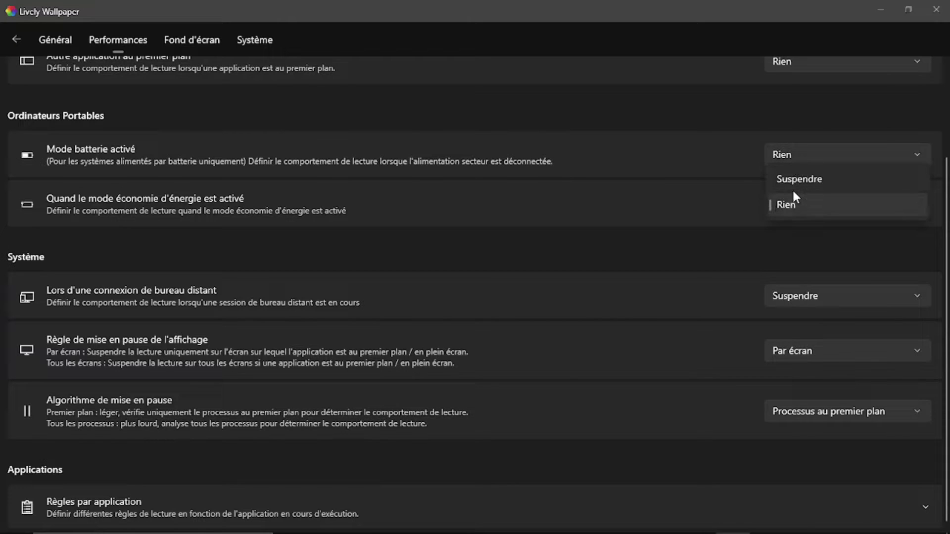
{"action": "left_click", "coordinate": [685, 206]}
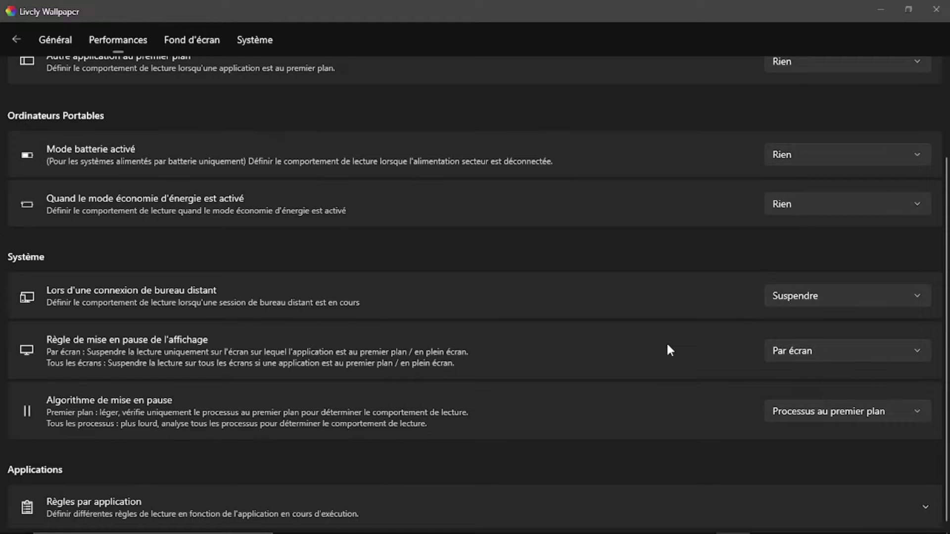
Check the display pause rule and pause algorithm options, and expand and collapse the Règles par application section.
{"action": "left_click", "coordinate": [788, 354]}
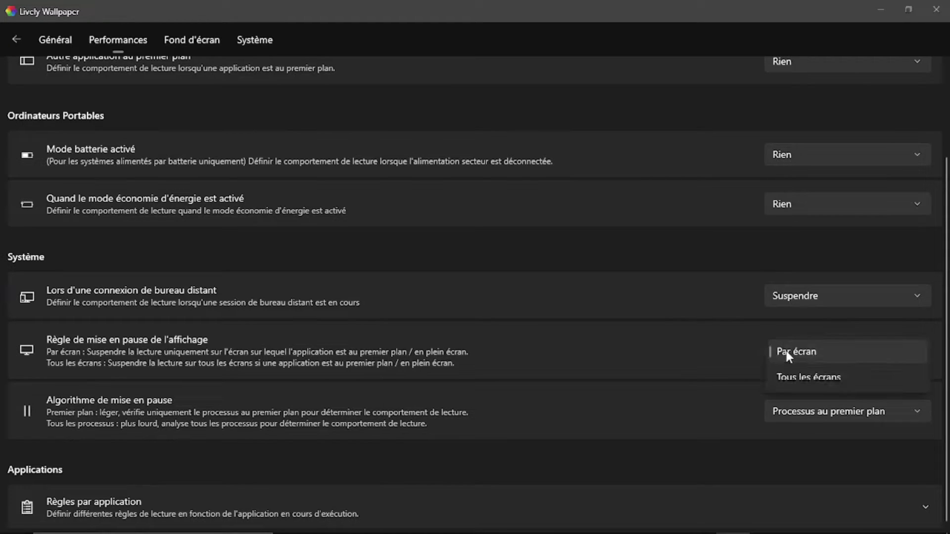
{"action": "left_click", "coordinate": [695, 353]}
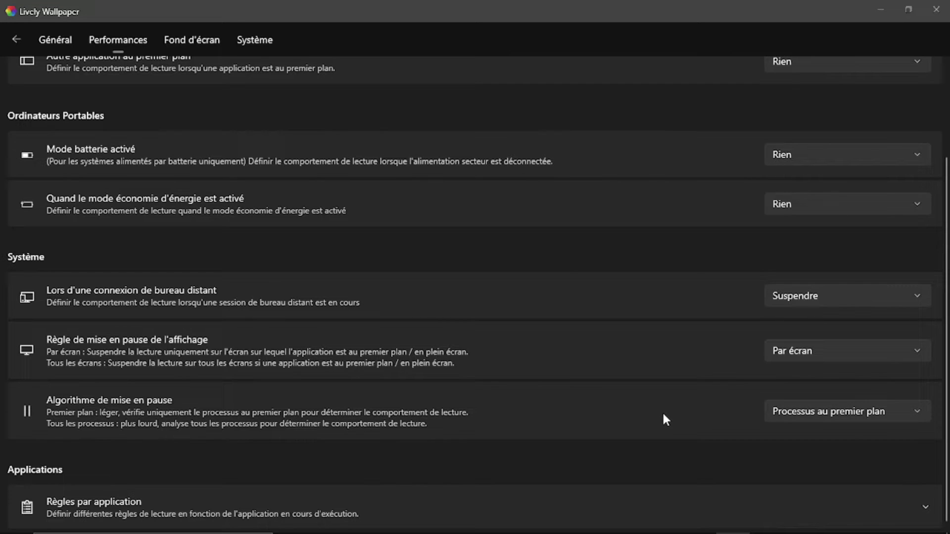
{"action": "left_click", "coordinate": [835, 416]}
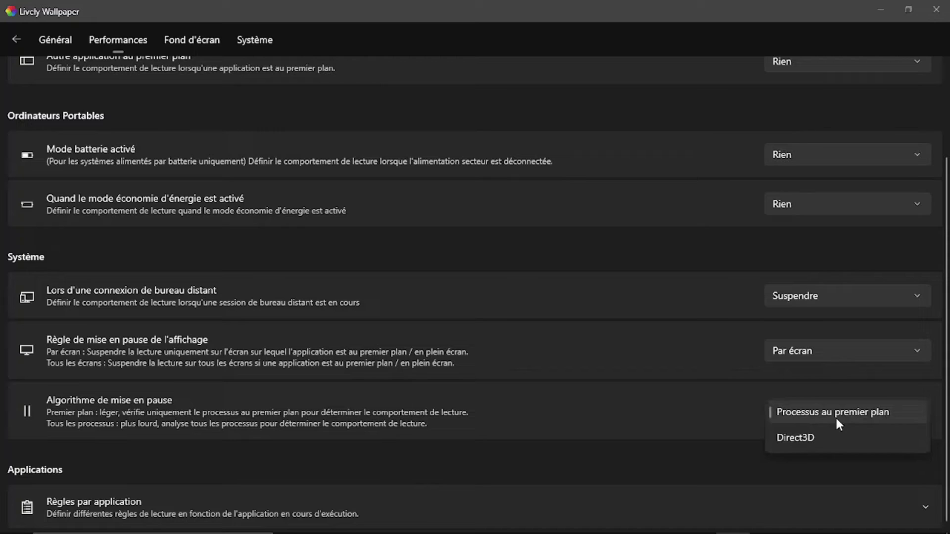
{"action": "left_click", "coordinate": [703, 426]}
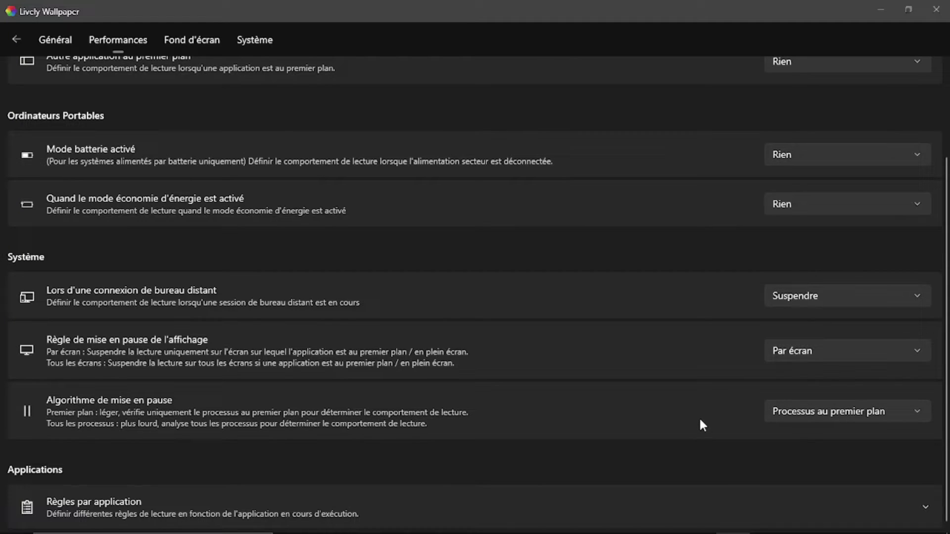
{"action": "left_click", "coordinate": [741, 494]}
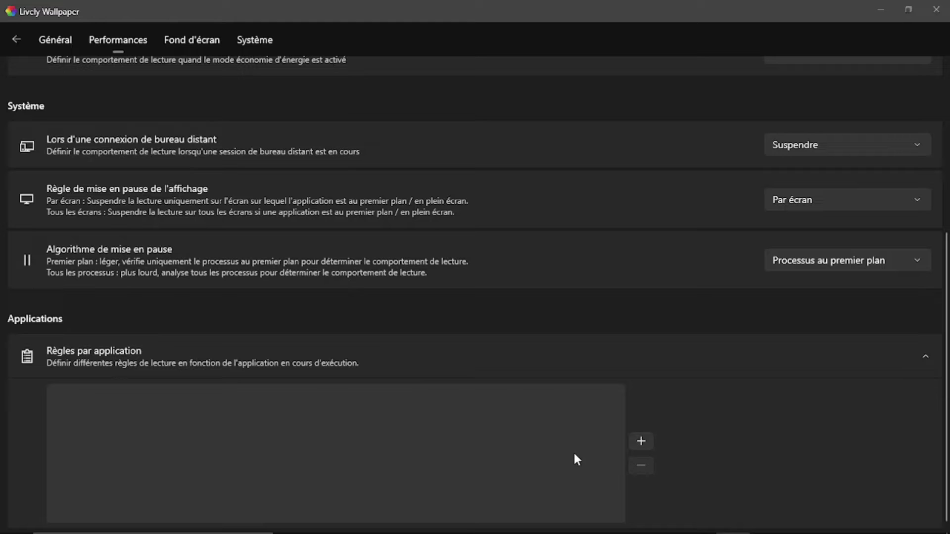
{"action": "left_click", "coordinate": [646, 506]}
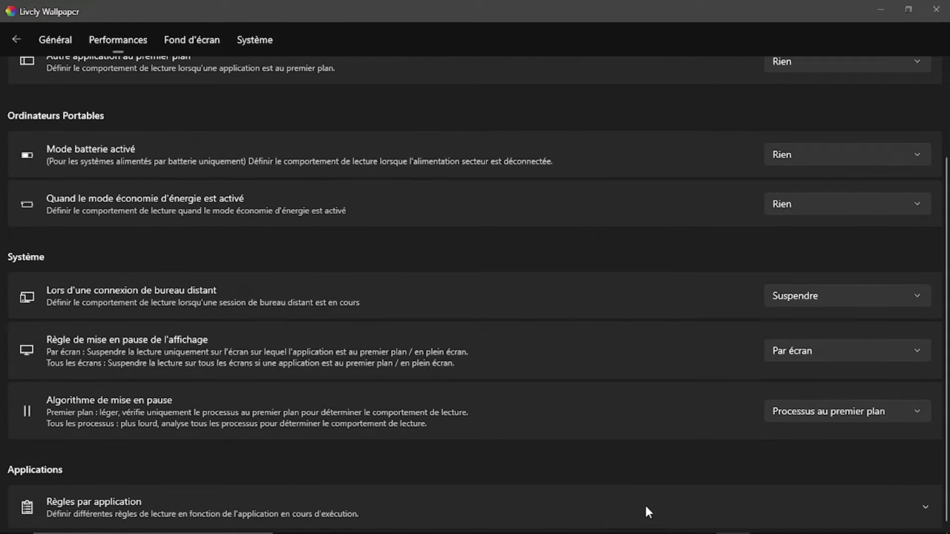
{"action": "scroll", "coordinate": [646, 504], "scroll_direction": "up", "scroll_amount": 3}
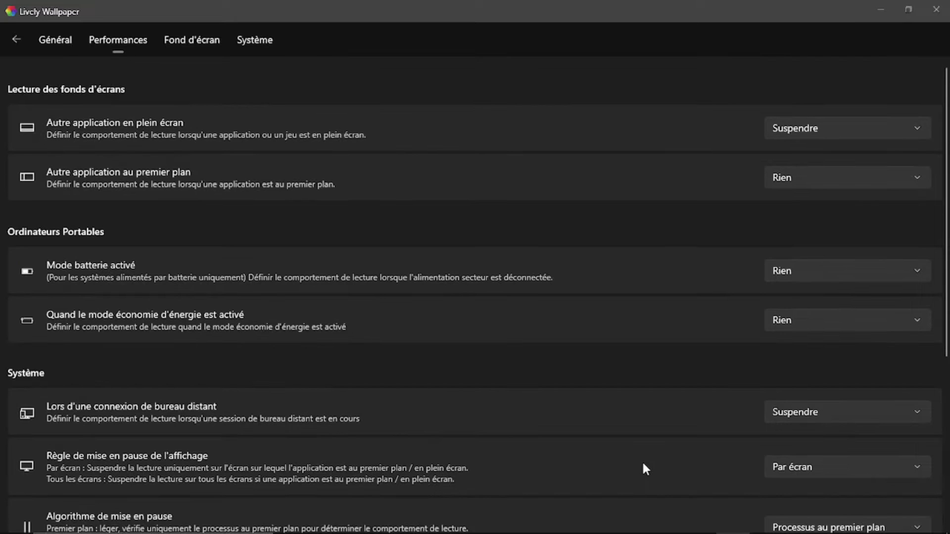
Open the Fond d'écran settings and check the options for interaction device, scaling and video player.
{"action": "left_click", "coordinate": [193, 45]}
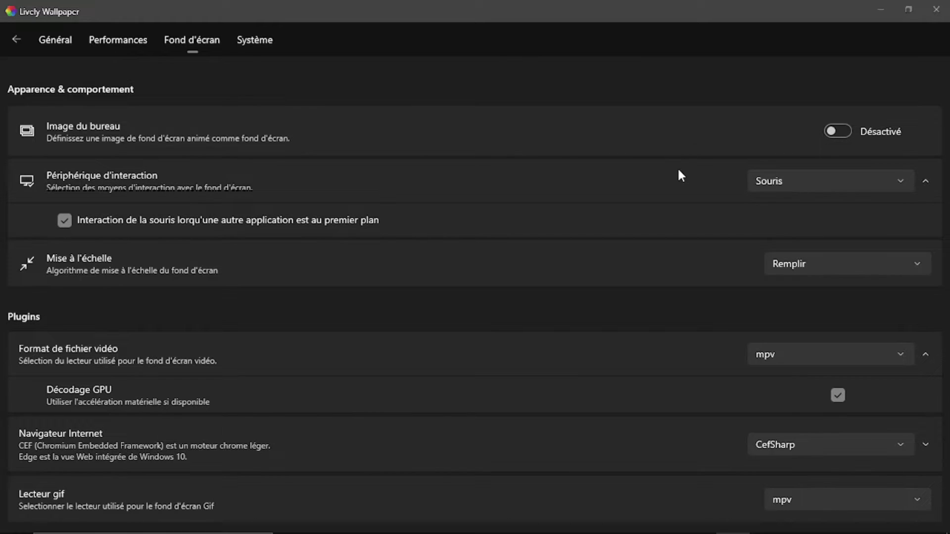
{"action": "left_click", "coordinate": [751, 178]}
{"action": "left_click", "coordinate": [783, 265]}
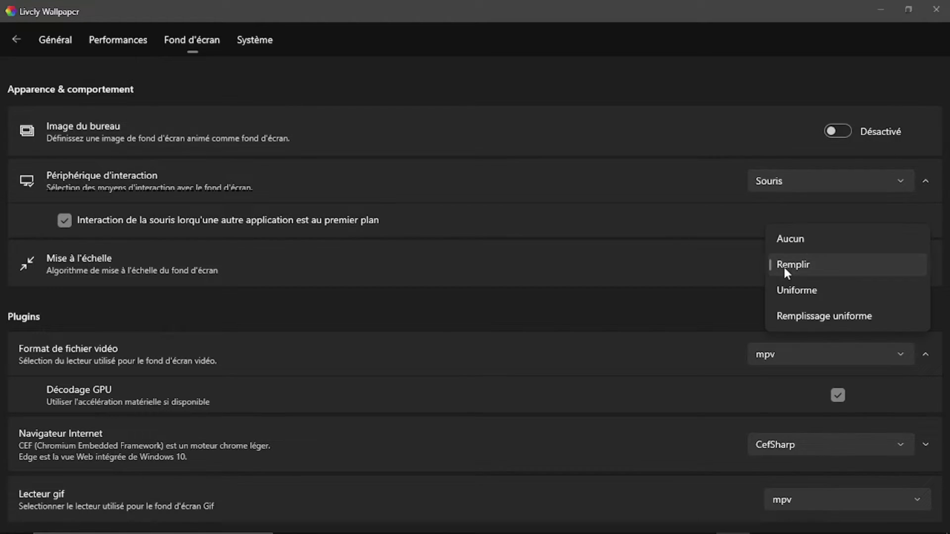
{"action": "left_click", "coordinate": [645, 270]}
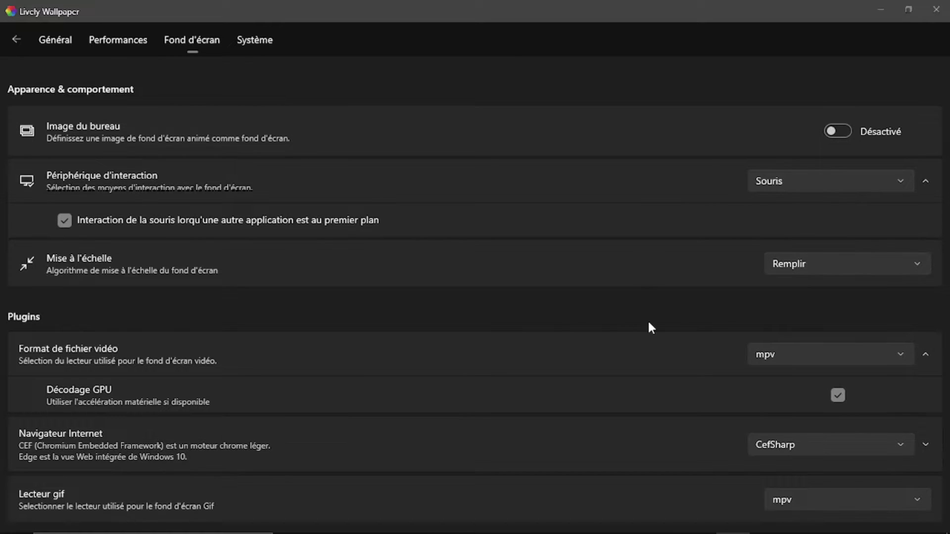
{"action": "left_click", "coordinate": [772, 355]}
Open the Système settings, reduce the window to expose the desktop and set the taskbar theme to Transparent.
{"action": "left_click", "coordinate": [263, 50]}
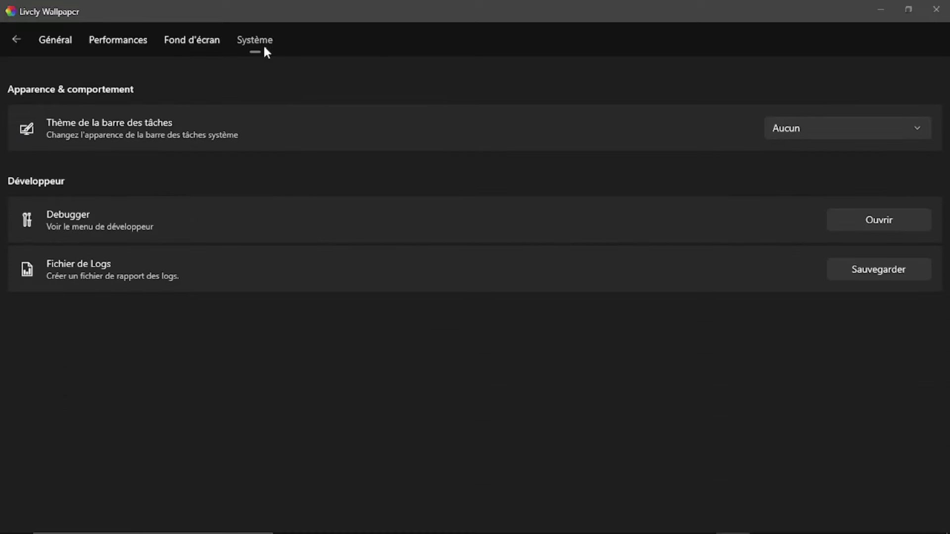
{"action": "key", "text": "super+Down"}
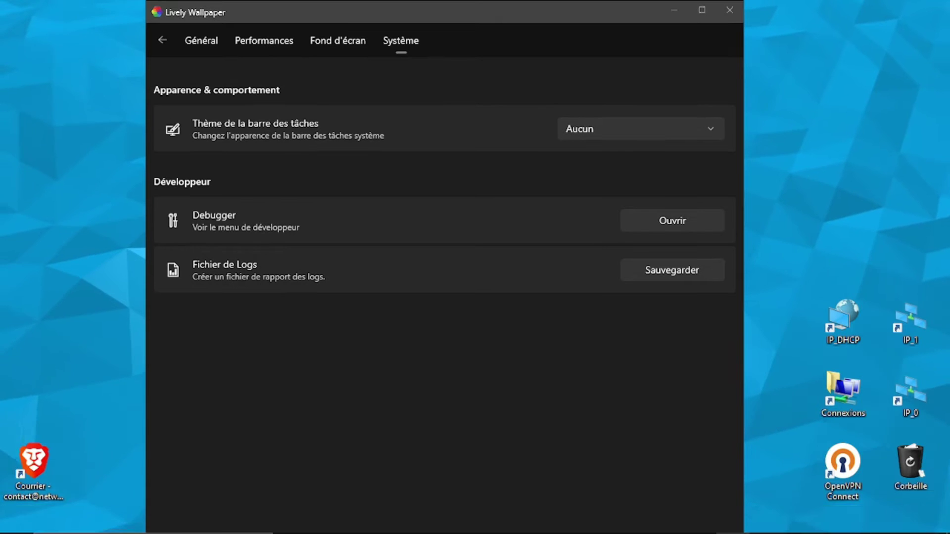
{"action": "left_click", "coordinate": [639, 128]}
{"action": "left_click", "coordinate": [627, 149]}
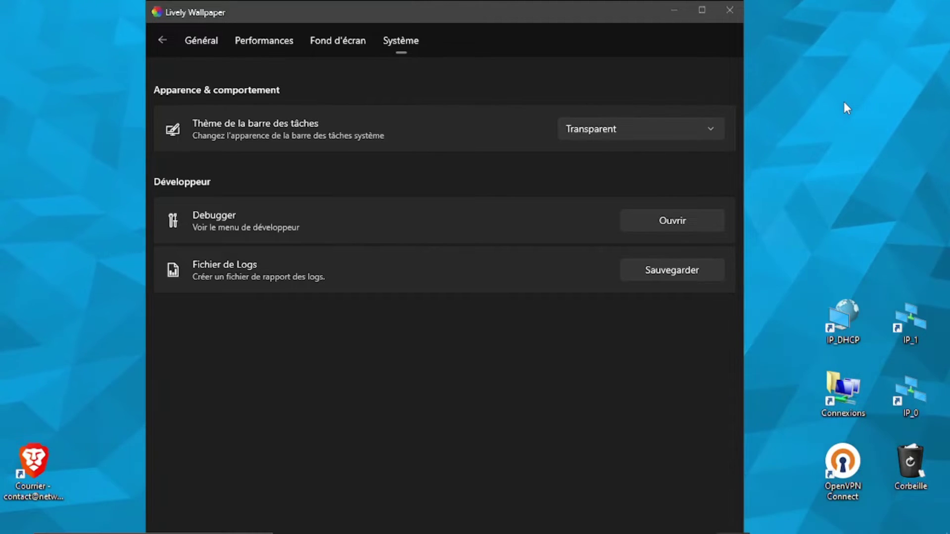
{"action": "mouse_move", "coordinate": [886, 520]}
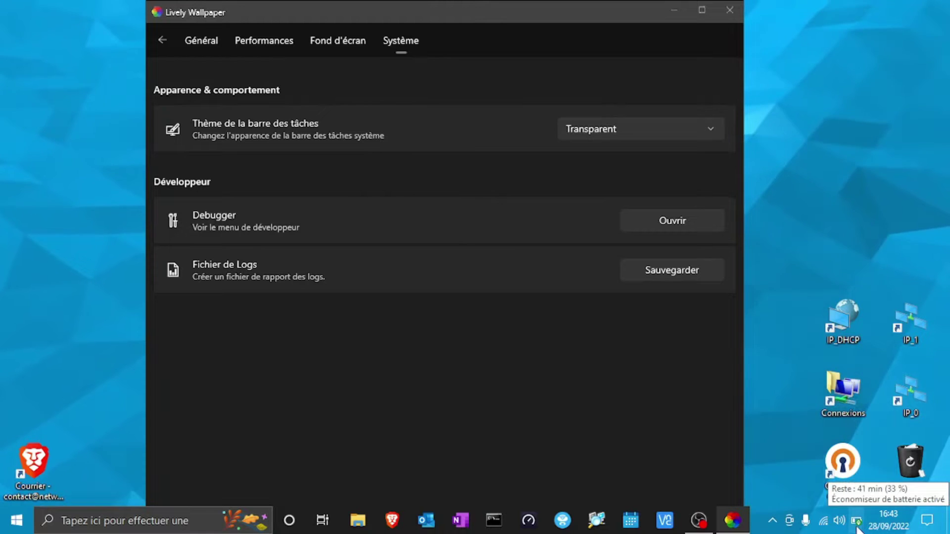
Move the Lively window aside, try the Flou taskbar theme and change it to Fluide, viewing the taskbar.
{"action": "left_click_drag", "start_coordinate": [551, 7], "coordinate": [458, 16]}
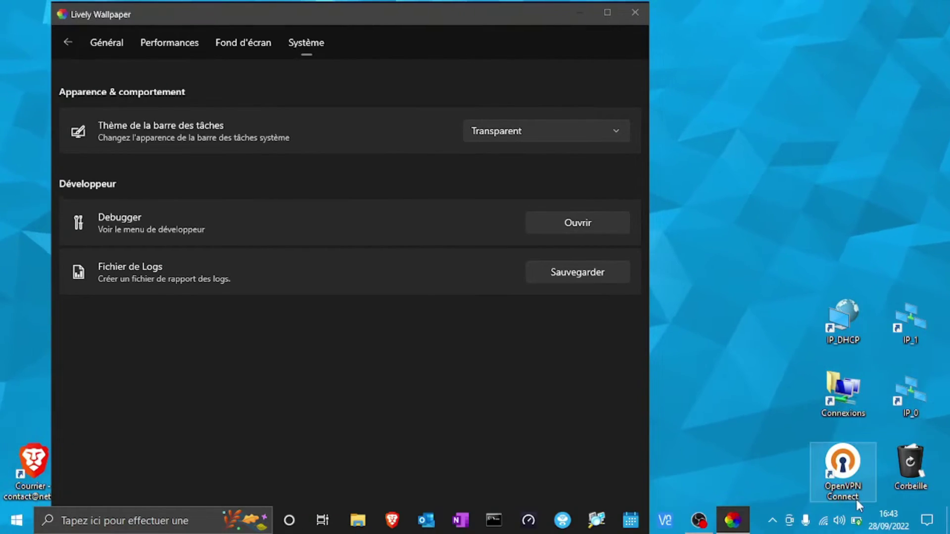
{"action": "left_click", "coordinate": [540, 127]}
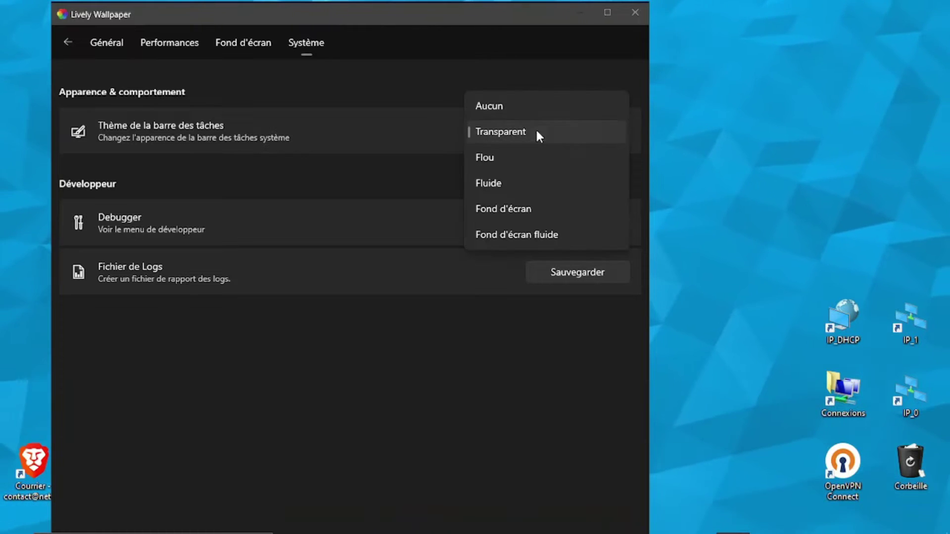
{"action": "left_click", "coordinate": [528, 157]}
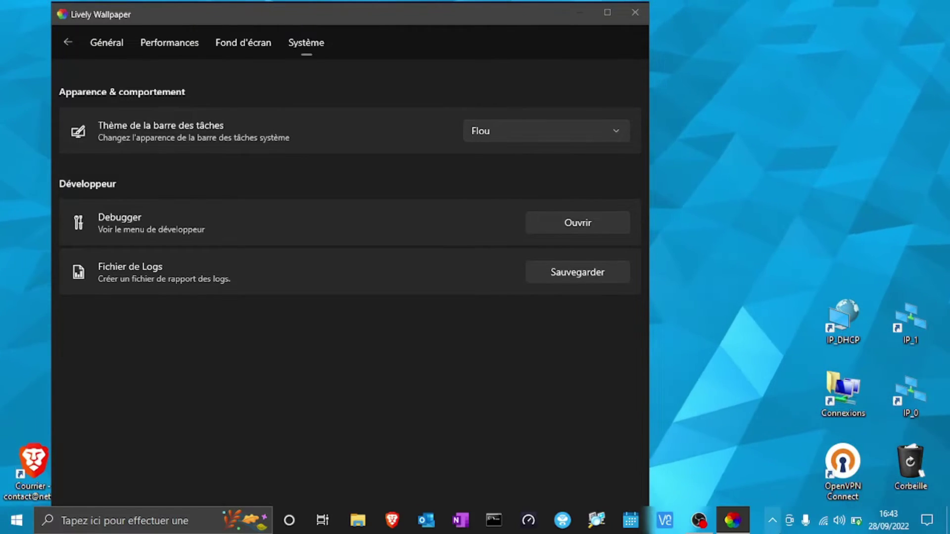
{"action": "left_click", "coordinate": [566, 131]}
{"action": "left_click", "coordinate": [553, 157]}
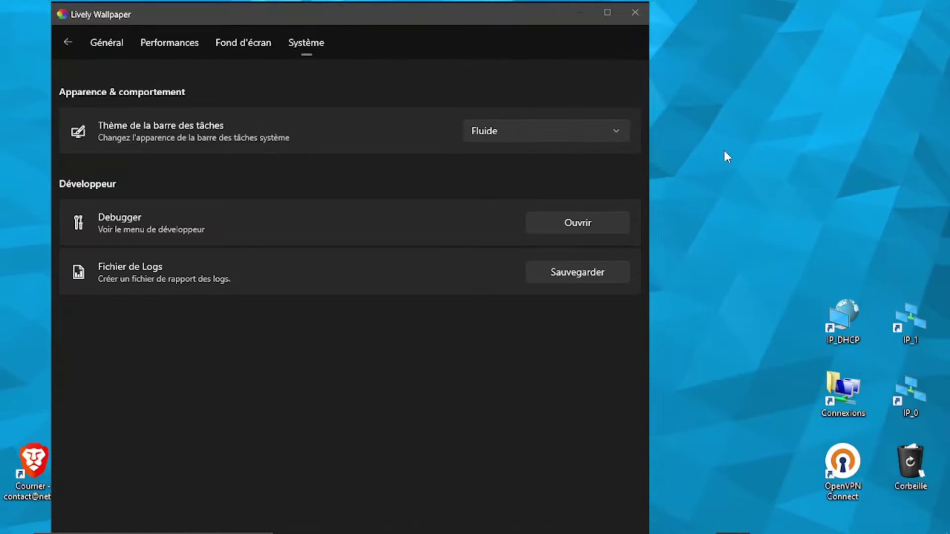
{"action": "mouse_move", "coordinate": [841, 532]}
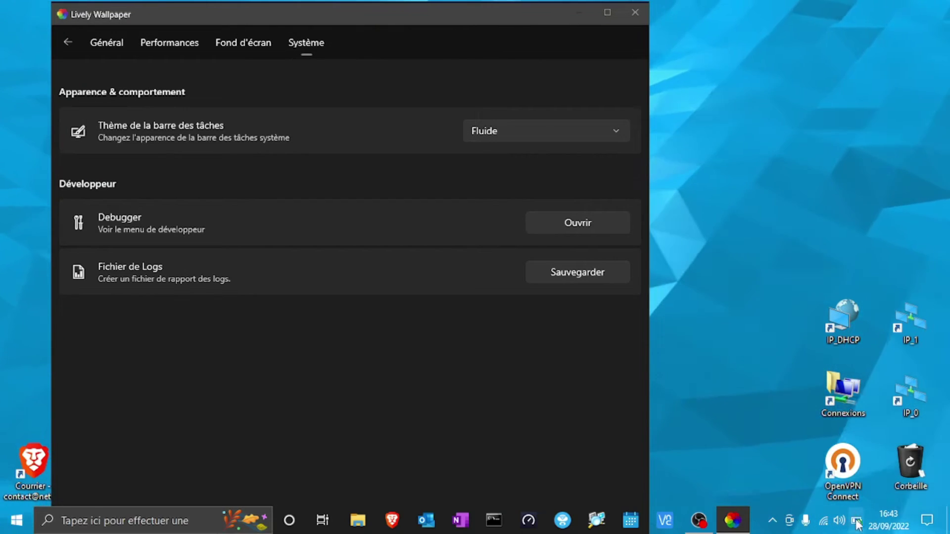
Try the Fond d'écran taskbar theme, view the taskbar, and set the theme to Aucun.
{"action": "left_click", "coordinate": [534, 131]}
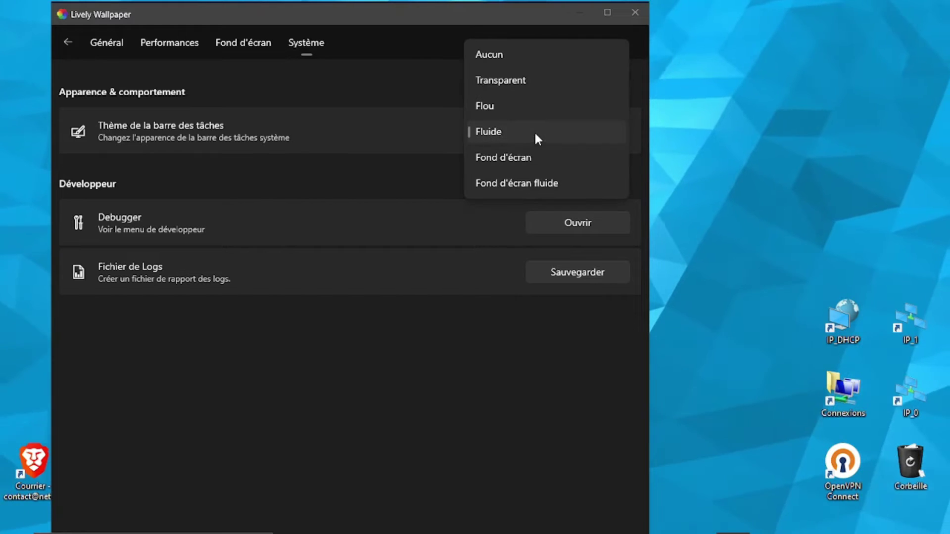
{"action": "left_click", "coordinate": [528, 157]}
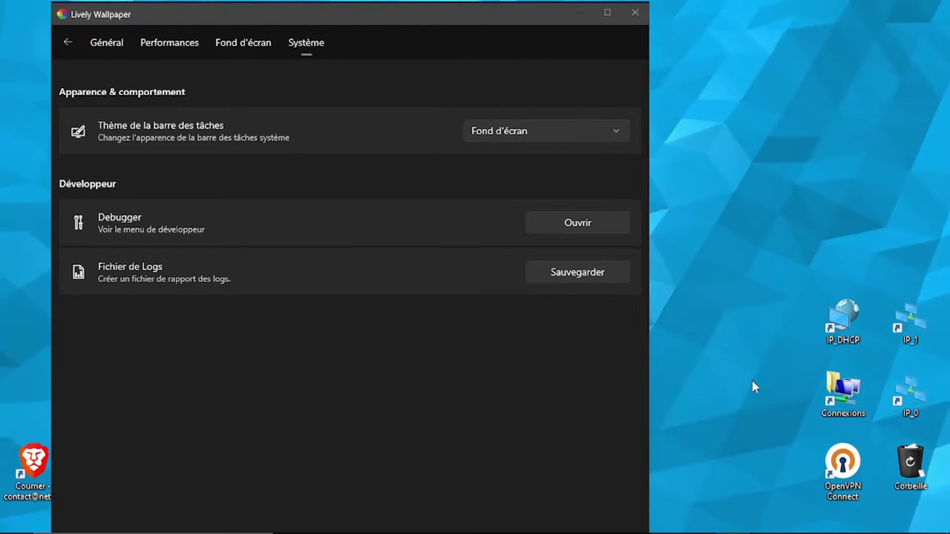
{"action": "mouse_move", "coordinate": [812, 532]}
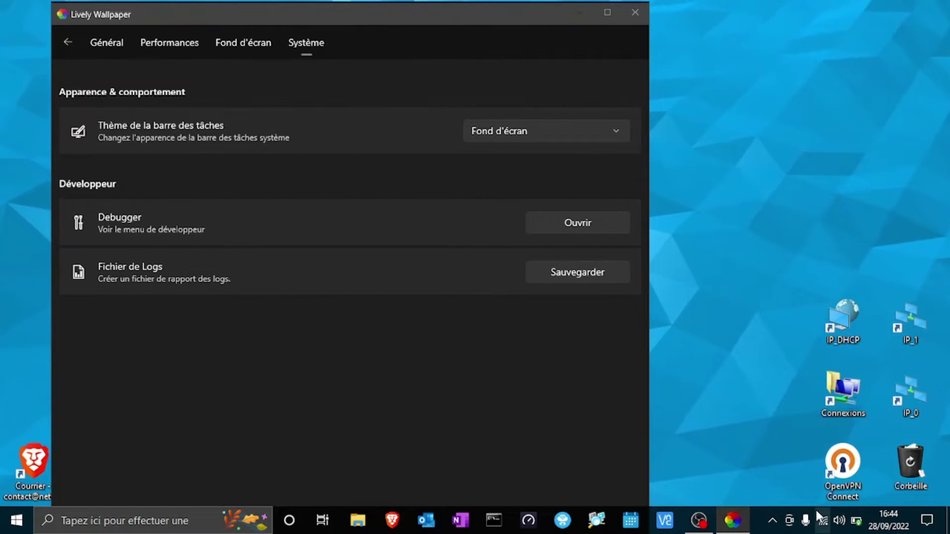
{"action": "left_click", "coordinate": [497, 130]}
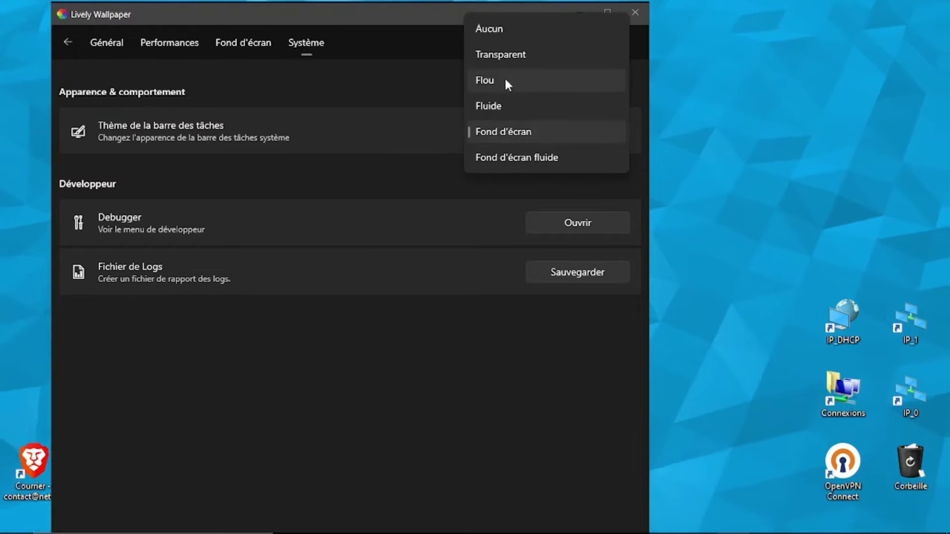
{"action": "left_click", "coordinate": [503, 33]}
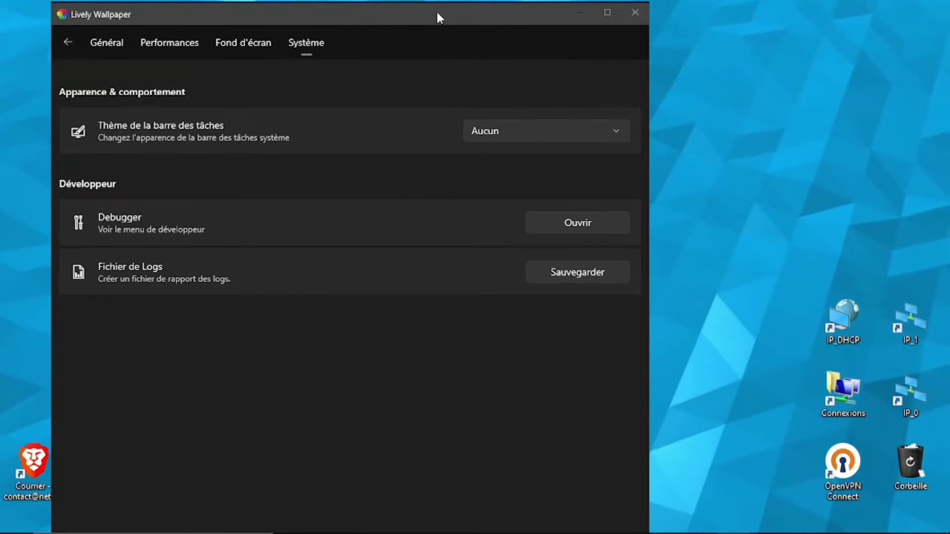
Maximize the Lively window, show the Général settings and return to the wallpaper library.
{"action": "double_click", "coordinate": [585, 9]}
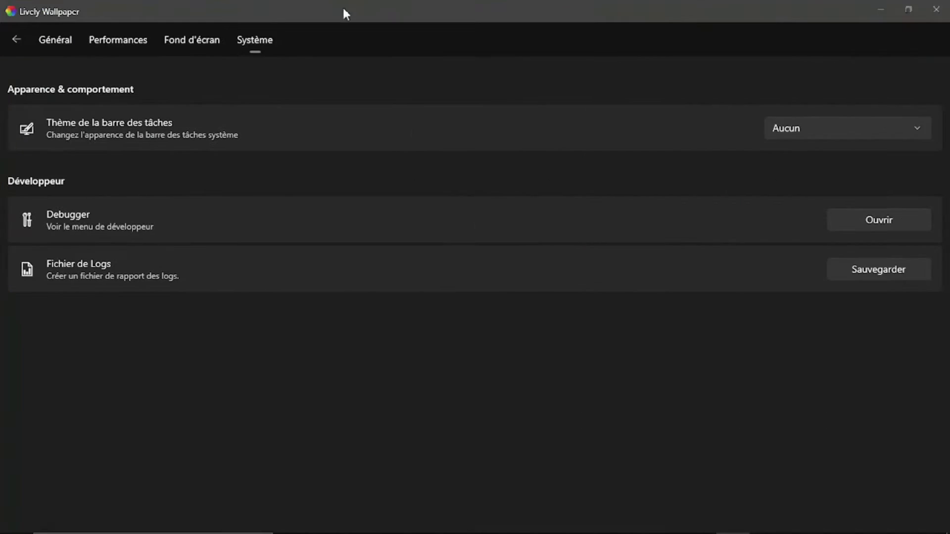
{"action": "left_click", "coordinate": [56, 40]}
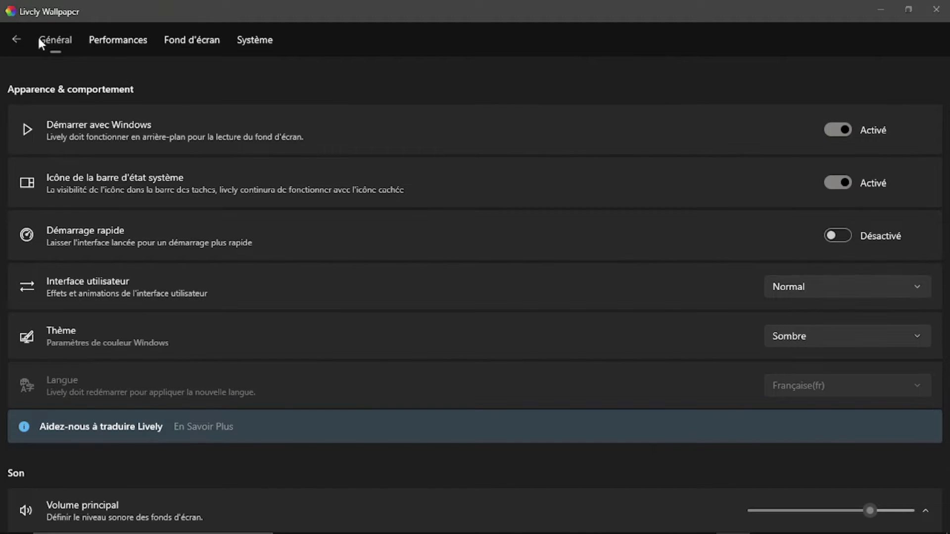
{"action": "left_click", "coordinate": [20, 39]}
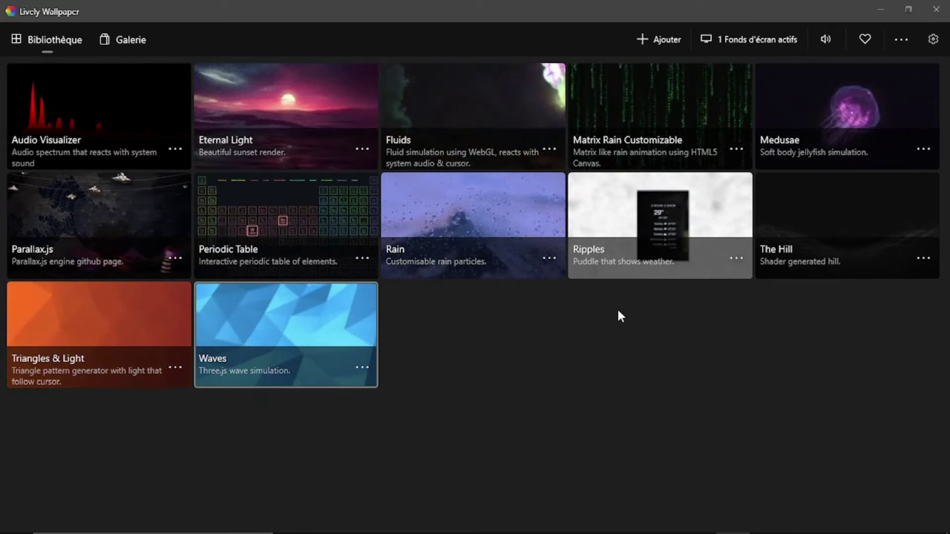
Open the dialog for adding a wallpaper, then switch to Brave, copy the AirDroid YouTube video's address and close the browser.
{"action": "left_click", "coordinate": [659, 38]}
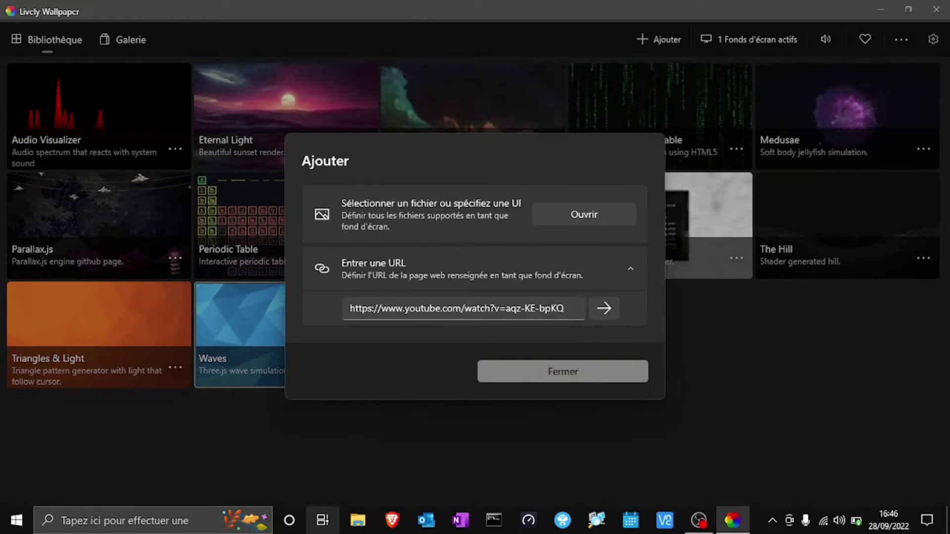
{"action": "left_click", "coordinate": [396, 521]}
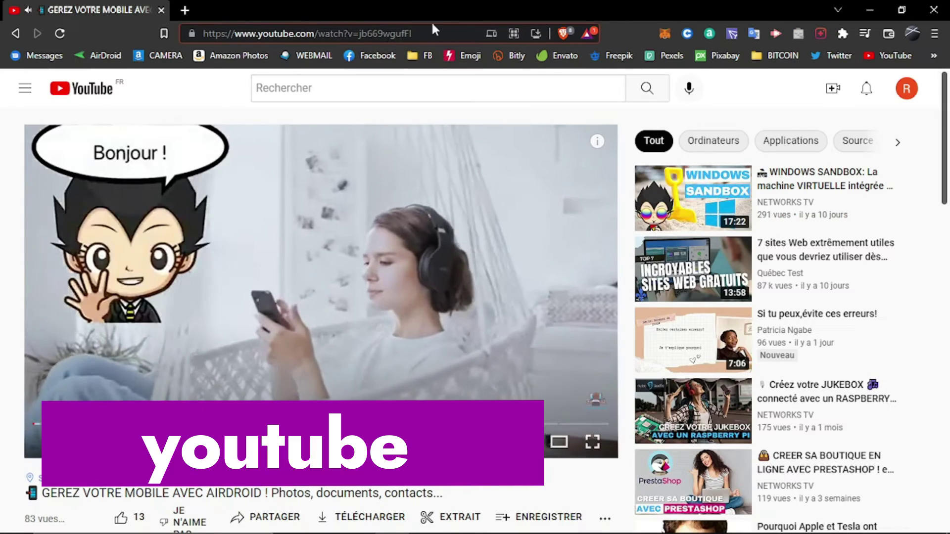
{"action": "left_click_drag", "start_coordinate": [414, 33], "coordinate": [162, 17]}
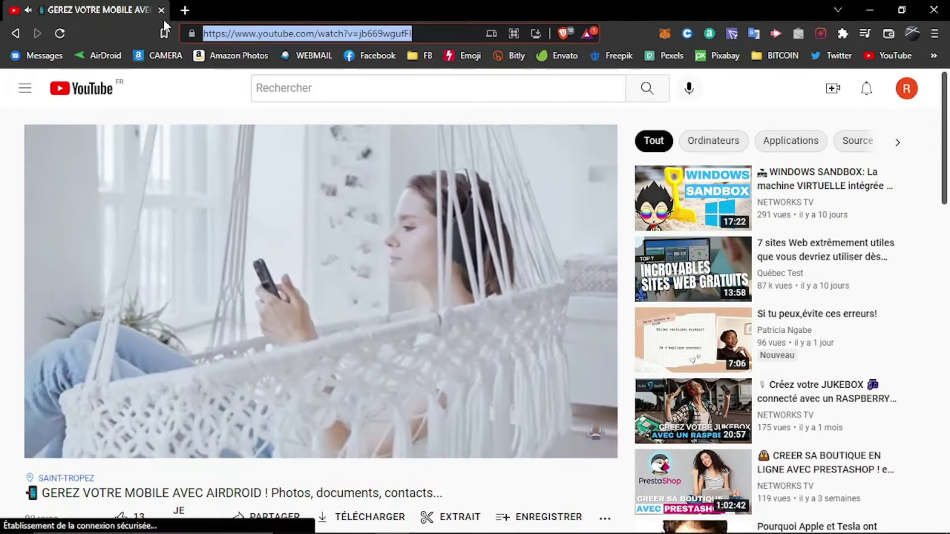
{"action": "left_click", "coordinate": [934, 9]}
{"action": "left_click", "coordinate": [574, 296]}
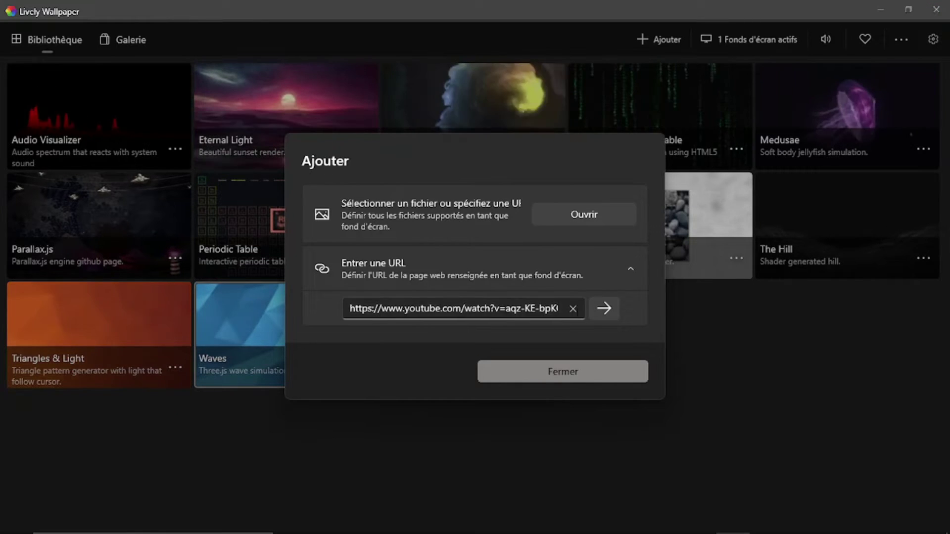
{"action": "key", "text": "ctrl+a"}
{"action": "key", "text": "BackSpace"}
{"action": "type", "text": "https://www.youtube.com/watch?v=jb669wgufFI"}
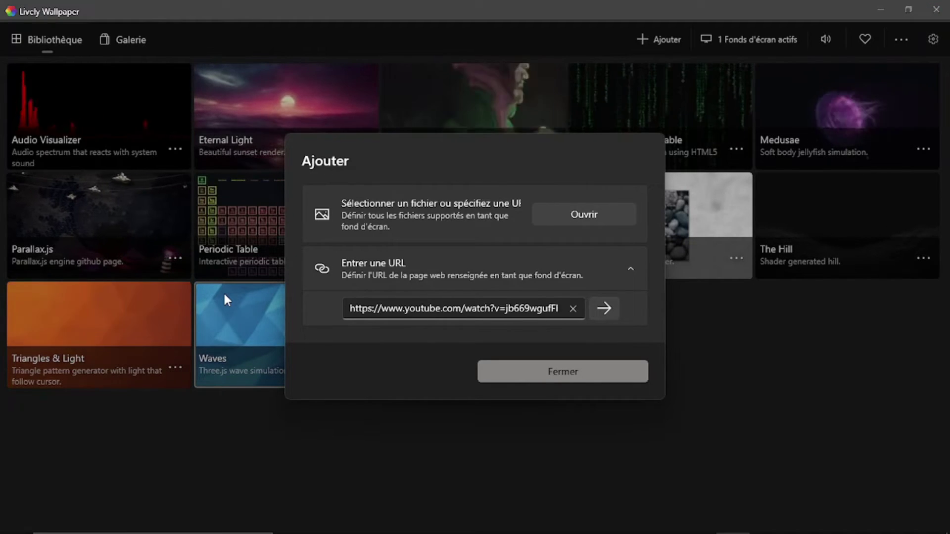
{"action": "left_click", "coordinate": [604, 308]}
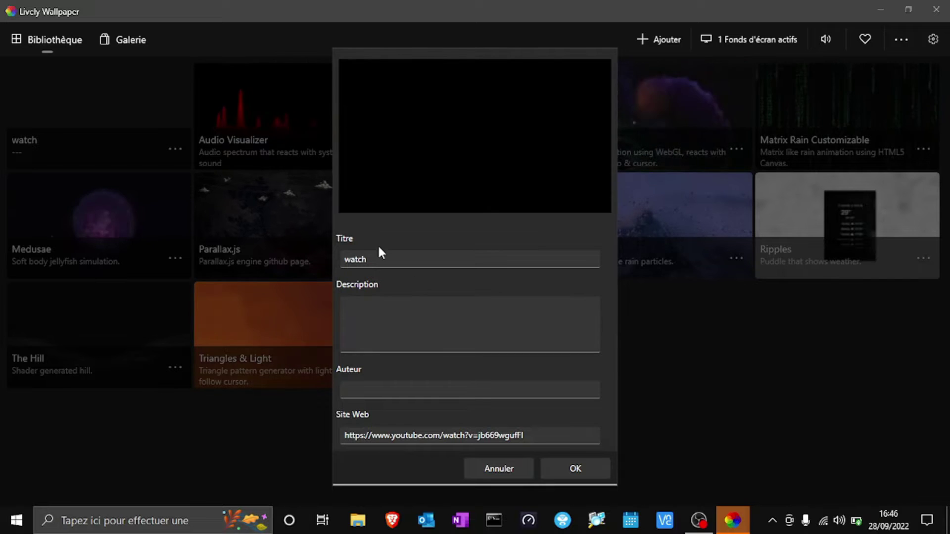
Set the new wallpaper's title to "networks tv" and confirm its details.
{"action": "left_click_drag", "start_coordinate": [369, 258], "coordinate": [328, 259]}
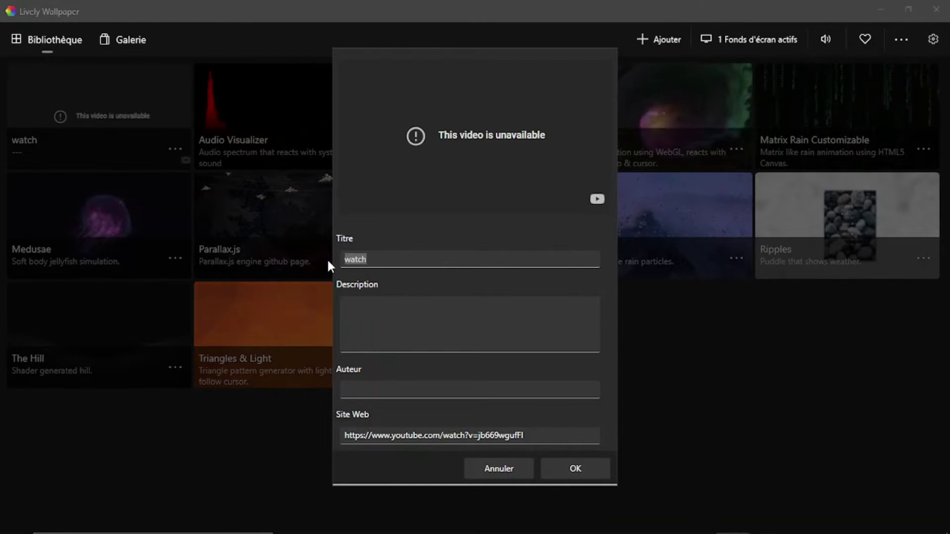
{"action": "type", "text": "networks tv"}
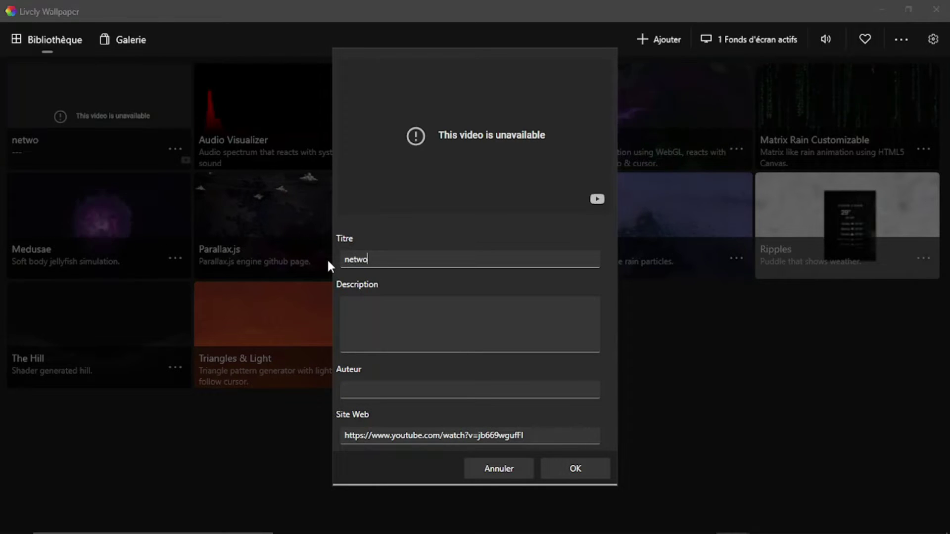
{"action": "left_click", "coordinate": [568, 476]}
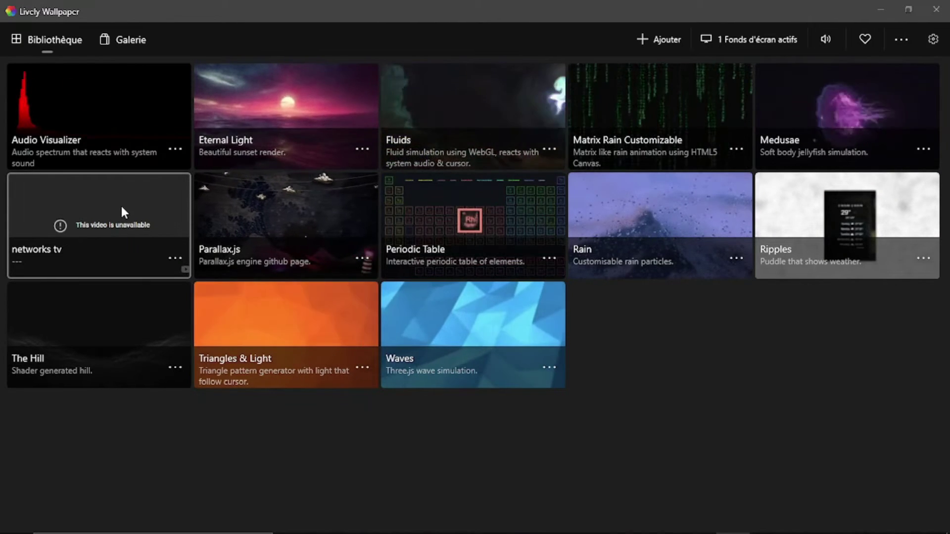
Set the networks tv wallpaper as the desktop background and minimize Lively to view the desktop.
{"action": "right_click", "coordinate": [184, 275]}
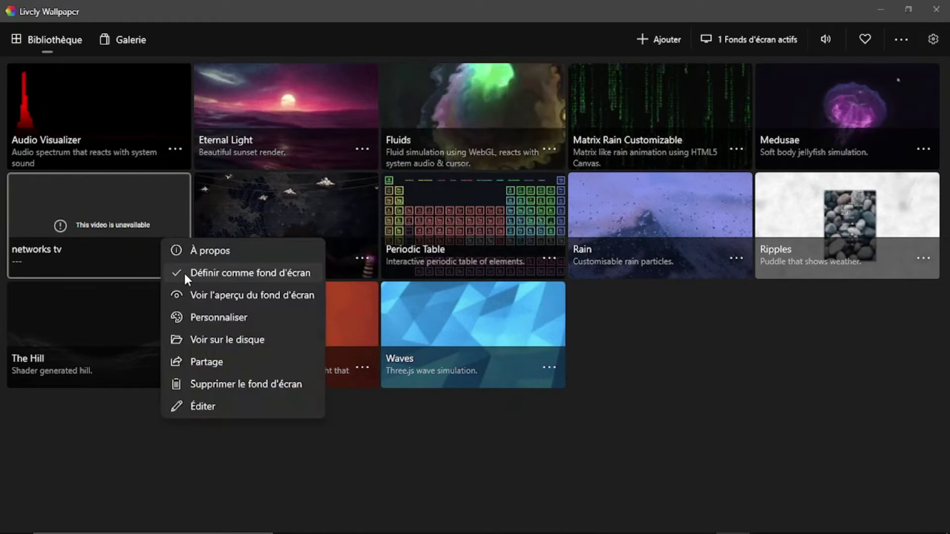
{"action": "left_click", "coordinate": [213, 271]}
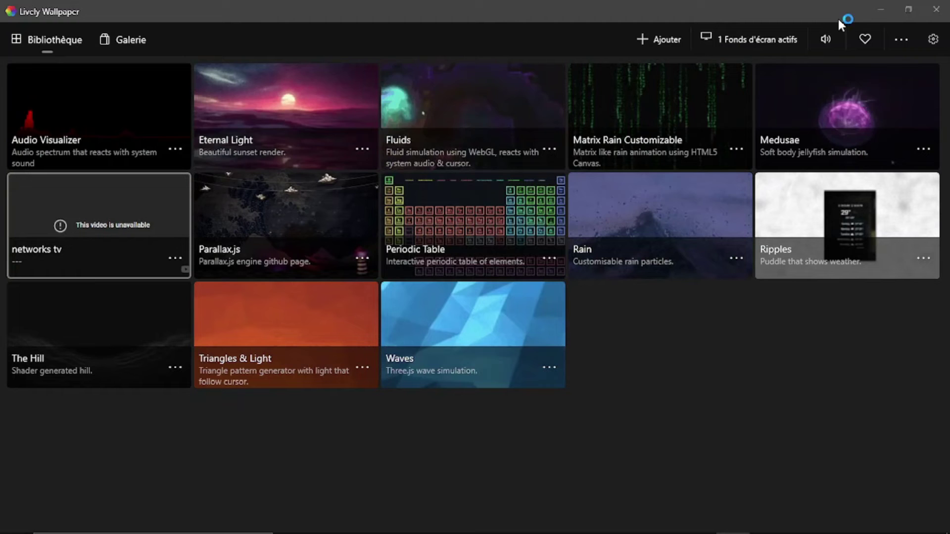
{"action": "left_click", "coordinate": [871, 9]}
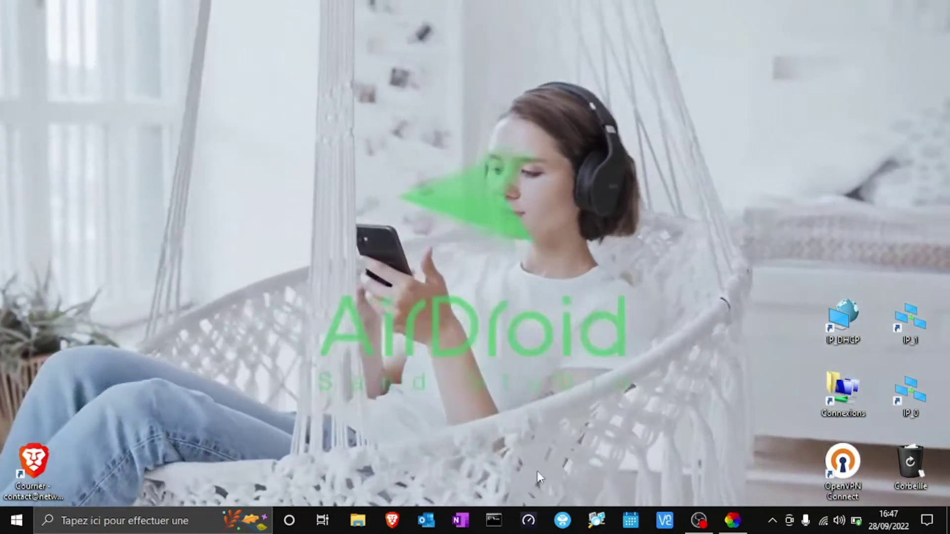
Open File Explorer over the video wallpaper, show the Bureau folder and close the window.
{"action": "left_click", "coordinate": [358, 519]}
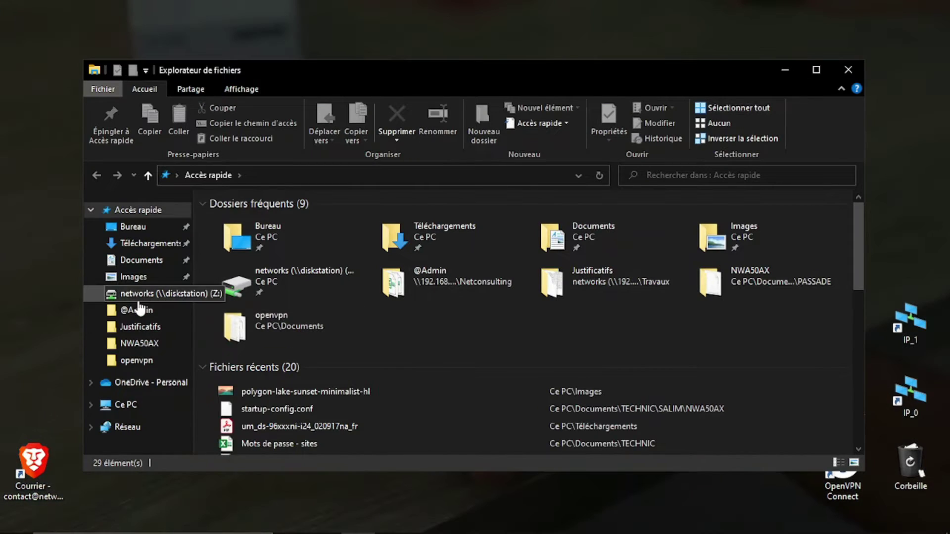
{"action": "left_click", "coordinate": [140, 309]}
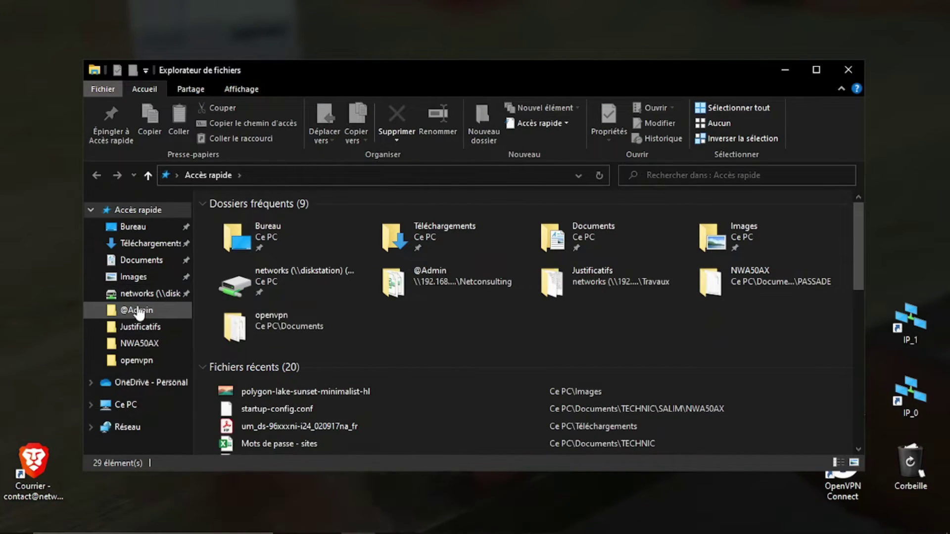
{"action": "left_click", "coordinate": [134, 229]}
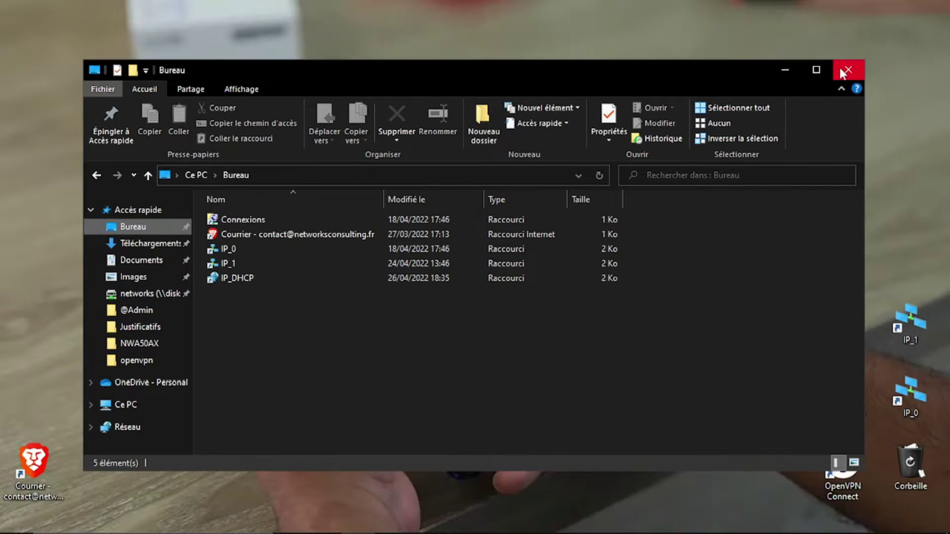
{"action": "left_click", "coordinate": [840, 69]}
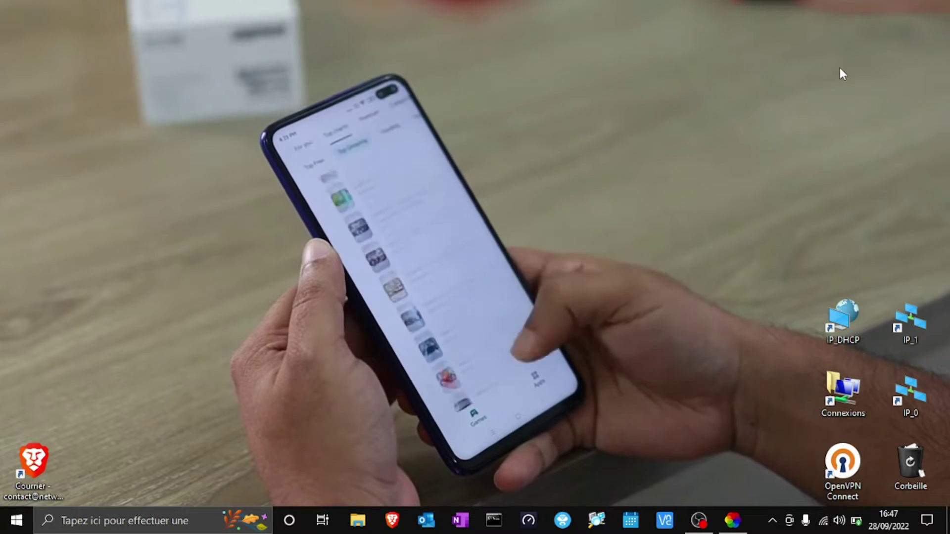
Restore the Lively window, check the file and URL options for adding a wallpaper, and close the dialog.
{"action": "left_click", "coordinate": [741, 529]}
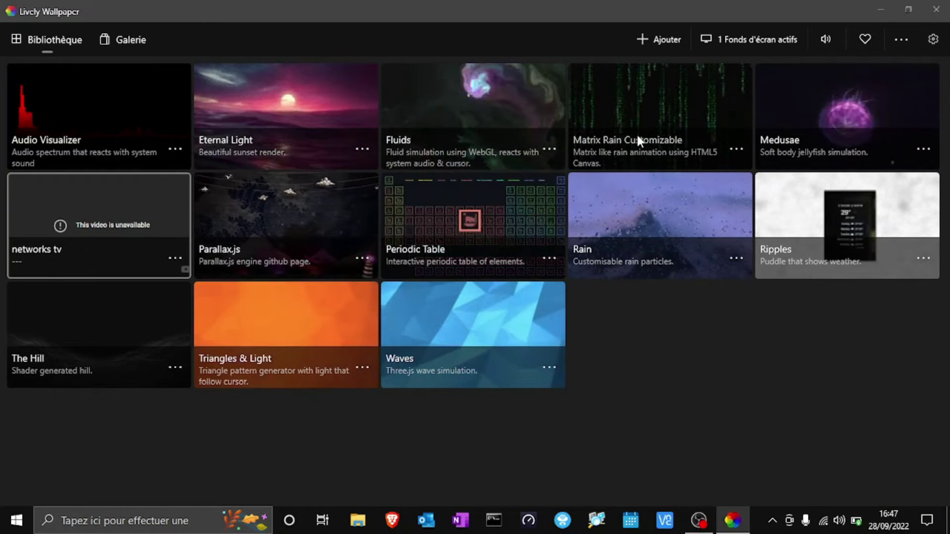
{"action": "left_click", "coordinate": [663, 37]}
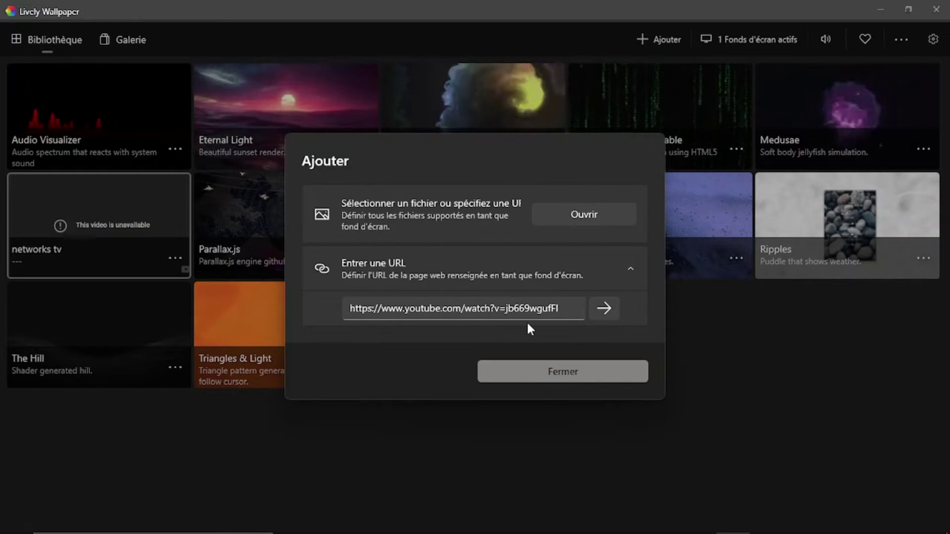
{"action": "left_click", "coordinate": [573, 377]}
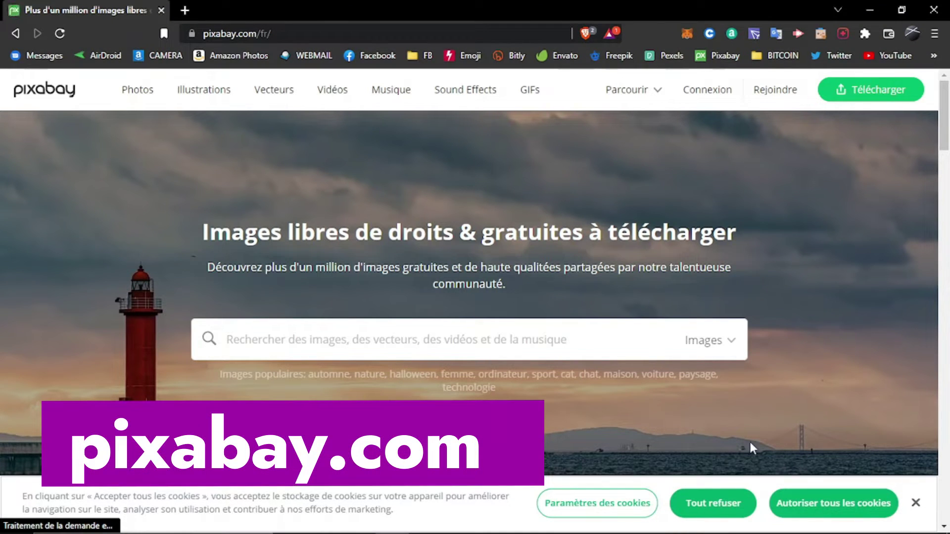
On Pixabay in the browser, allow all cookies and set the search category to Vidéos.
{"action": "left_click", "coordinate": [795, 504]}
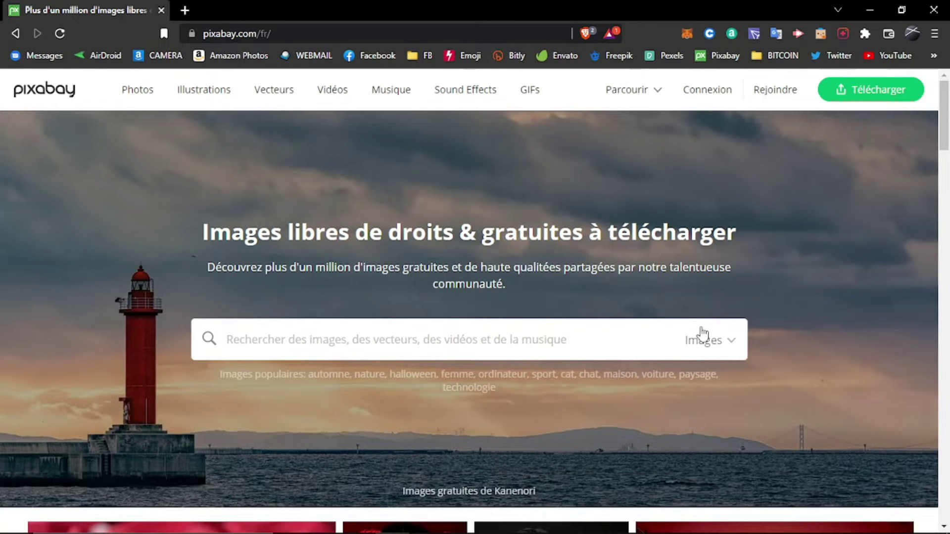
{"action": "left_click", "coordinate": [720, 341]}
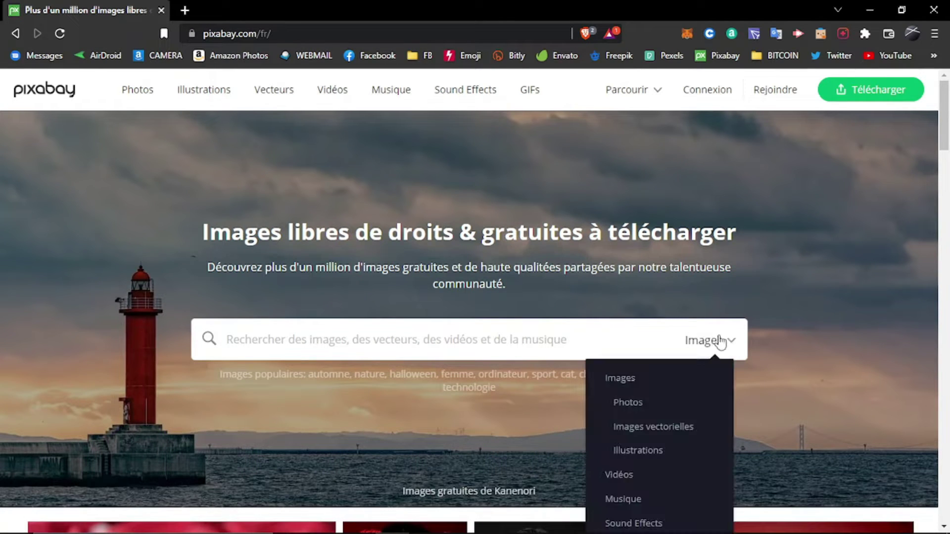
{"action": "left_click", "coordinate": [635, 474]}
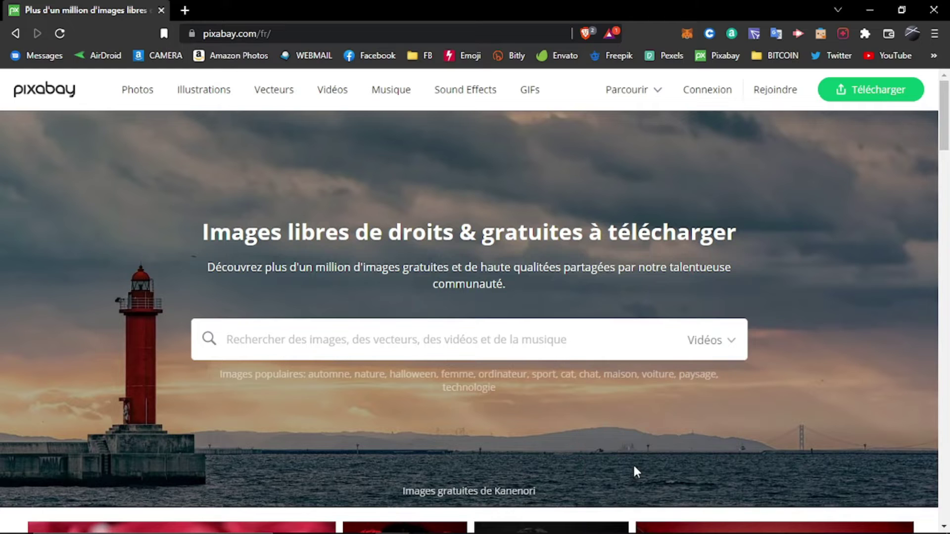
Search Pixabay for "voiture sport" videos and look through the results.
{"action": "left_click", "coordinate": [454, 341]}
{"action": "type", "text": "voitures"}
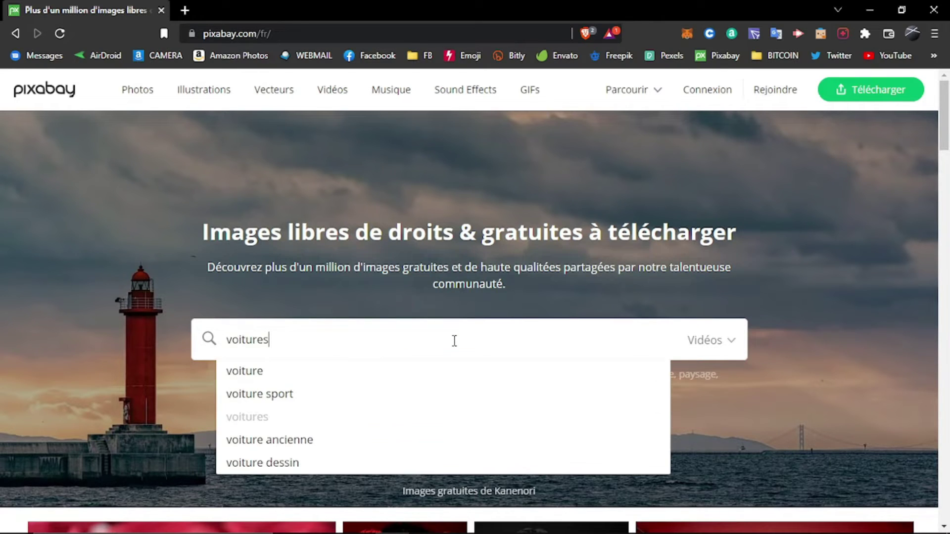
{"action": "left_click", "coordinate": [391, 391]}
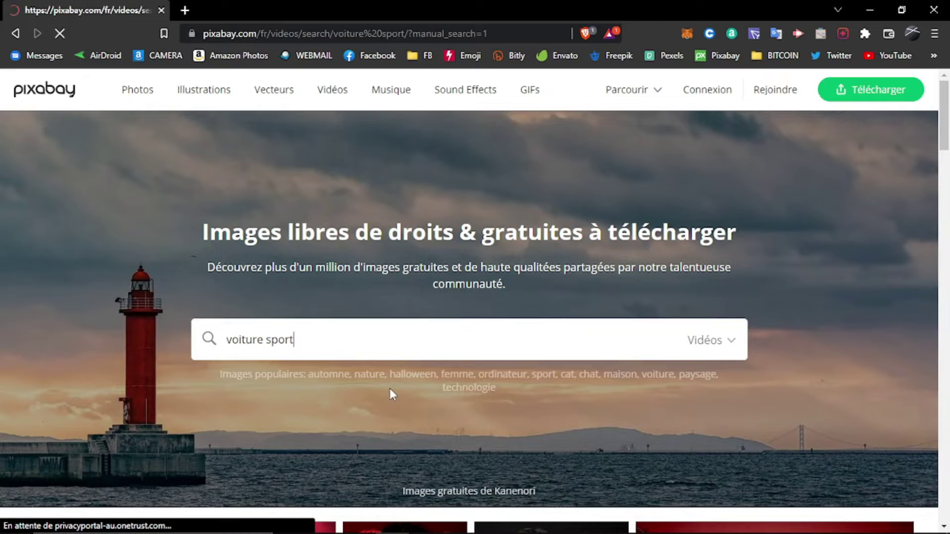
{"action": "scroll", "coordinate": [390, 389], "scroll_direction": "down", "scroll_amount": 5}
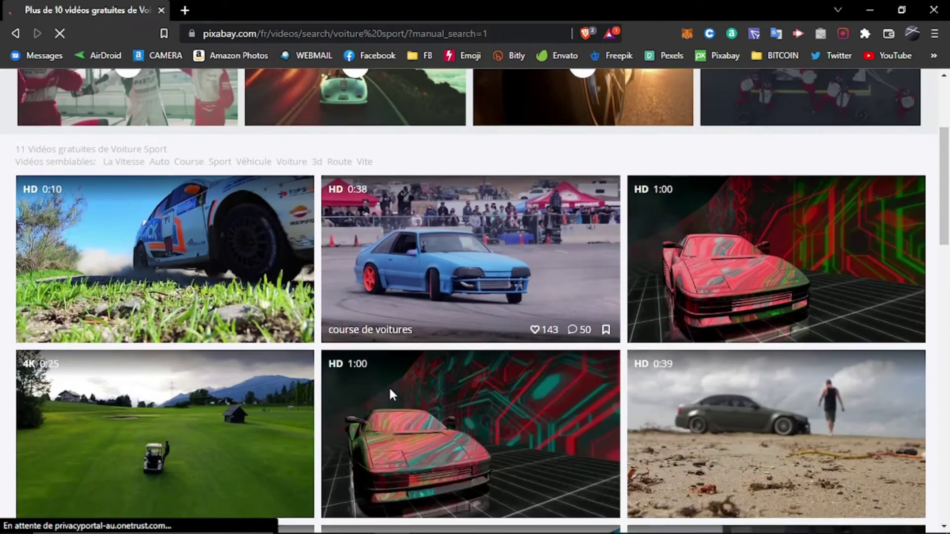
{"action": "scroll", "coordinate": [390, 388], "scroll_direction": "down", "scroll_amount": 7}
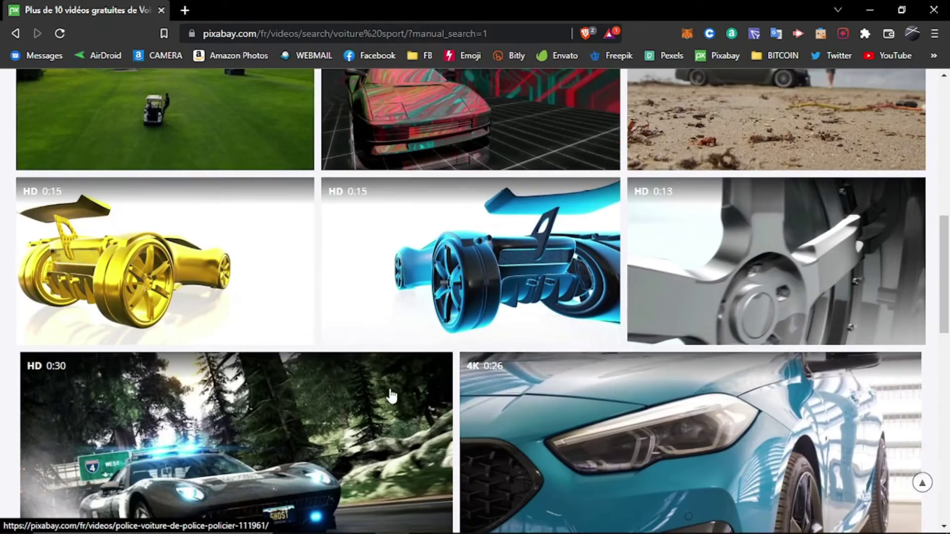
{"action": "scroll", "coordinate": [391, 396], "scroll_direction": "down", "scroll_amount": 2}
{"action": "scroll", "coordinate": [391, 396], "scroll_direction": "down", "scroll_amount": 4}
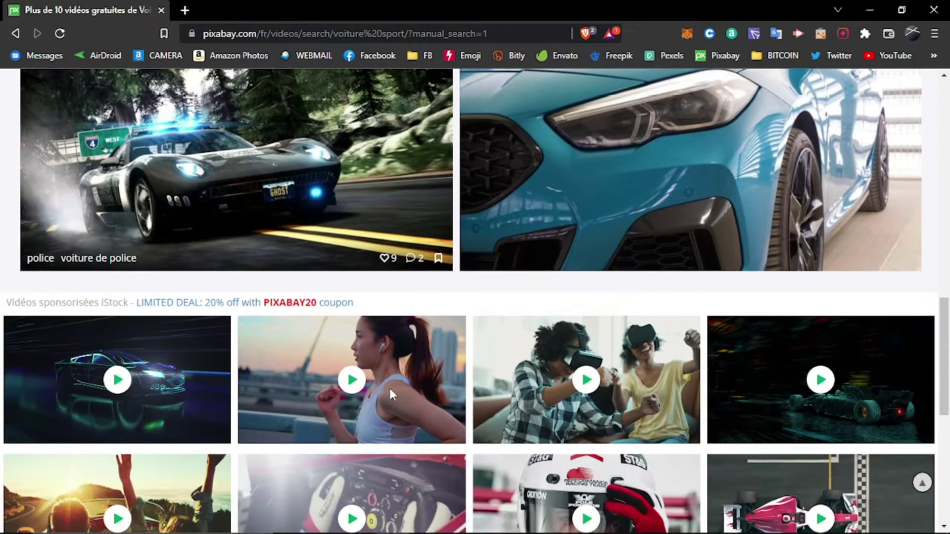
Look through the "voiture sport" results and open the "course de voitures" video of the blue drifting car.
{"action": "scroll", "coordinate": [391, 396], "scroll_direction": "down", "scroll_amount": 3}
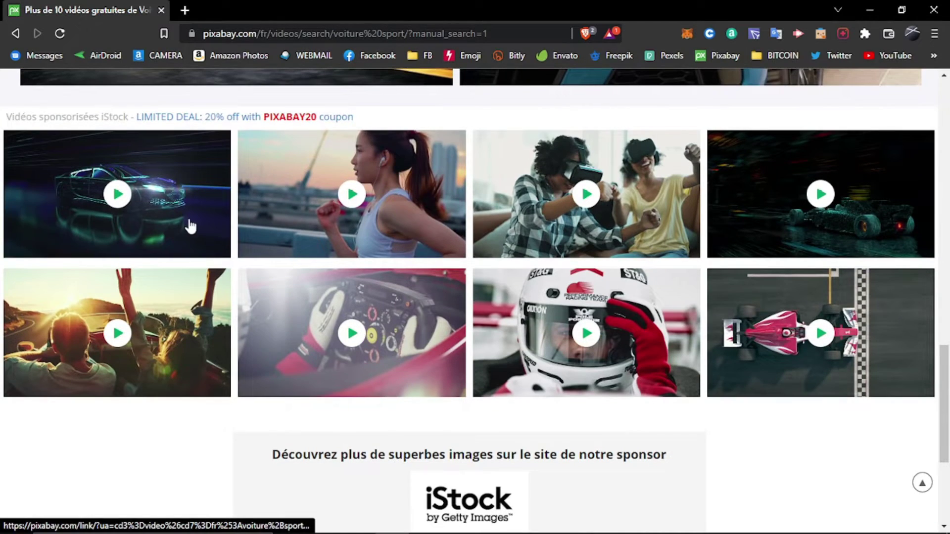
{"action": "scroll", "coordinate": [190, 226], "scroll_direction": "up", "scroll_amount": 6}
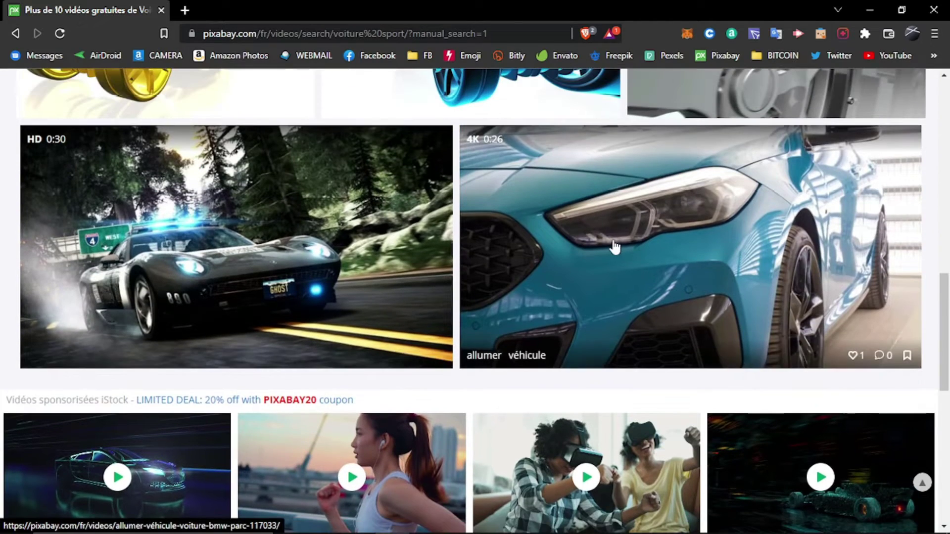
{"action": "scroll", "coordinate": [615, 246], "scroll_direction": "up", "scroll_amount": 9}
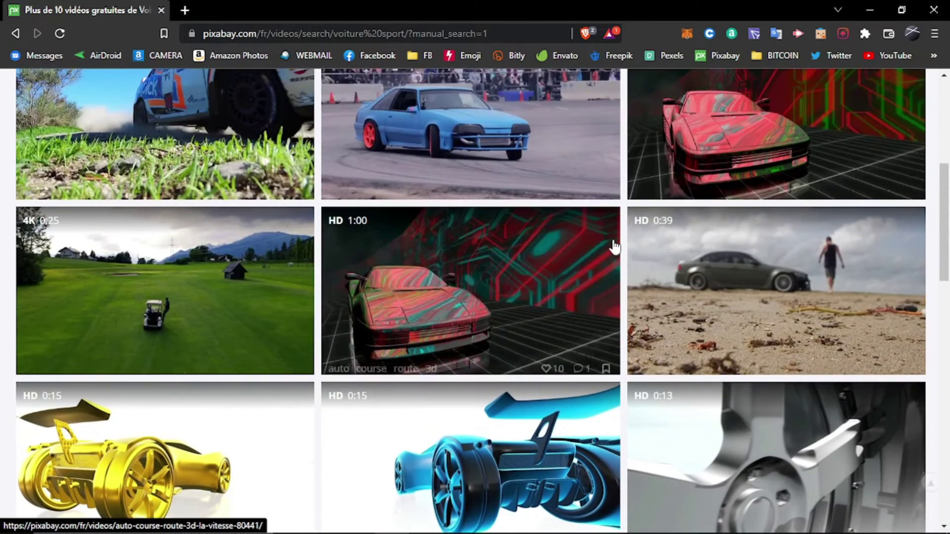
{"action": "scroll", "coordinate": [485, 287], "scroll_direction": "up", "scroll_amount": 3}
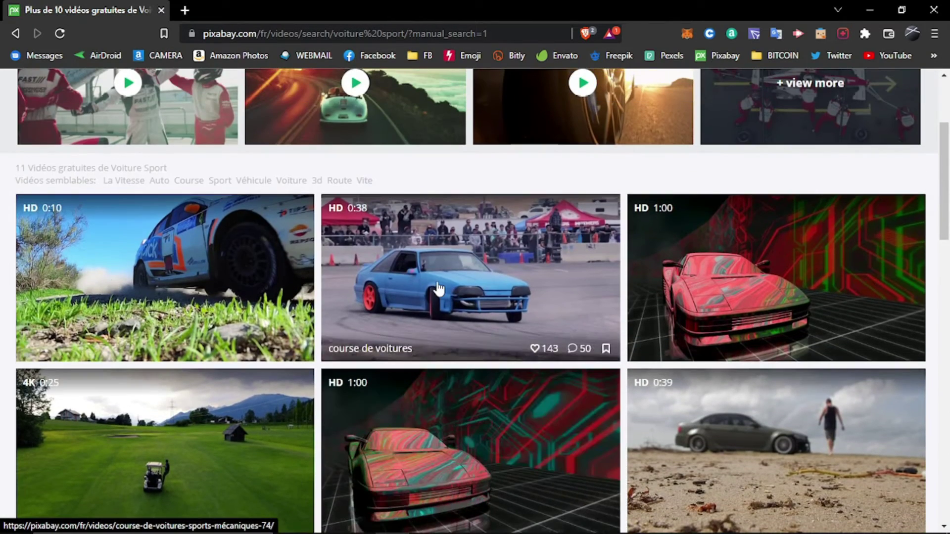
{"action": "left_click", "coordinate": [438, 289]}
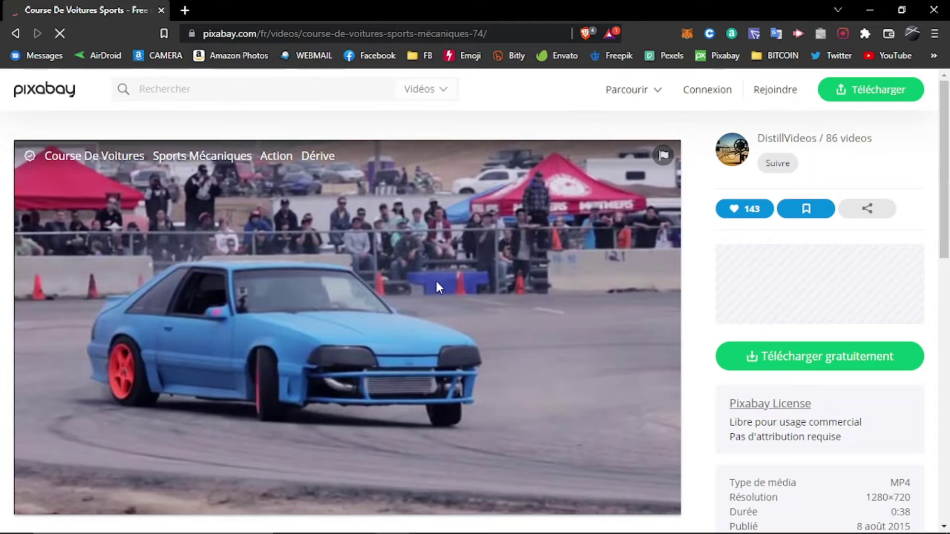
Download the video free as a 640×360 MP4, saving it as Course De Voitures - 74 in the Téléchargements folder.
{"action": "left_click", "coordinate": [787, 270]}
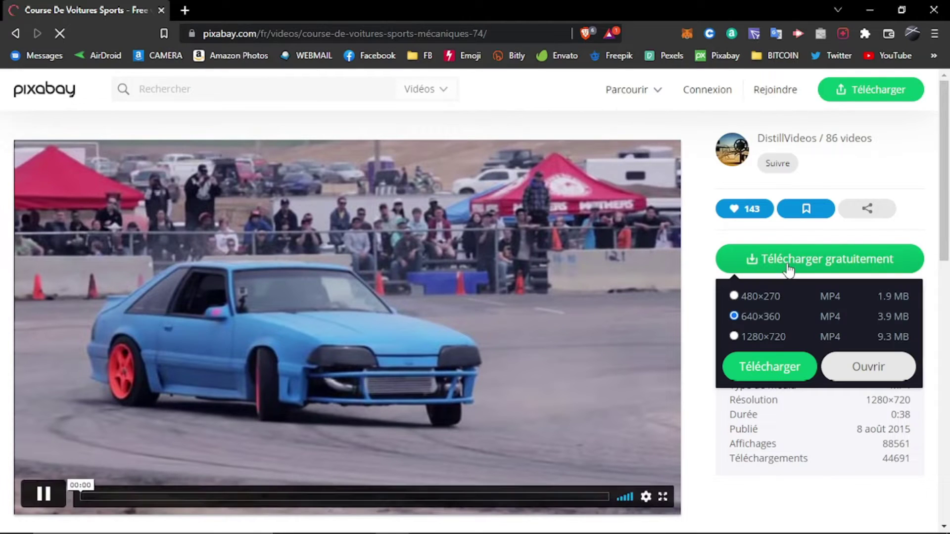
{"action": "left_click", "coordinate": [769, 367]}
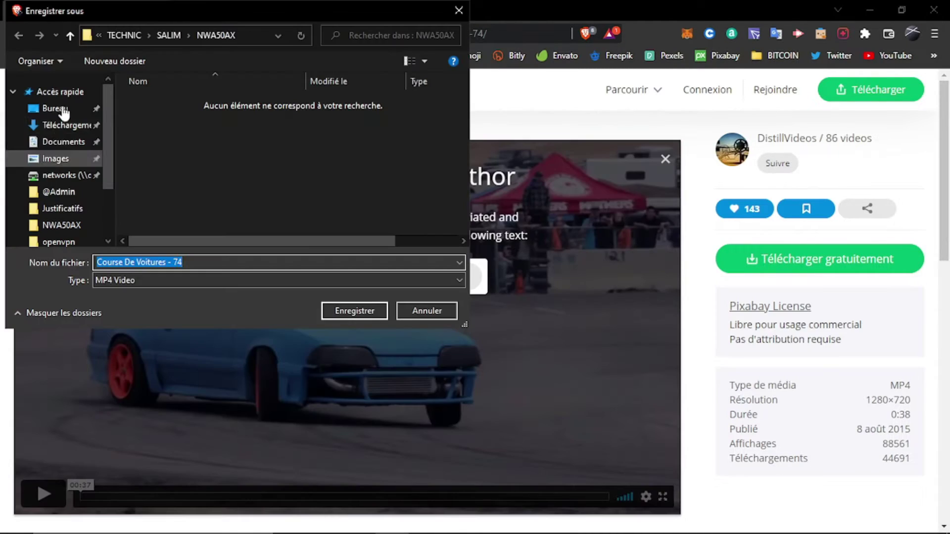
{"action": "left_click", "coordinate": [69, 125]}
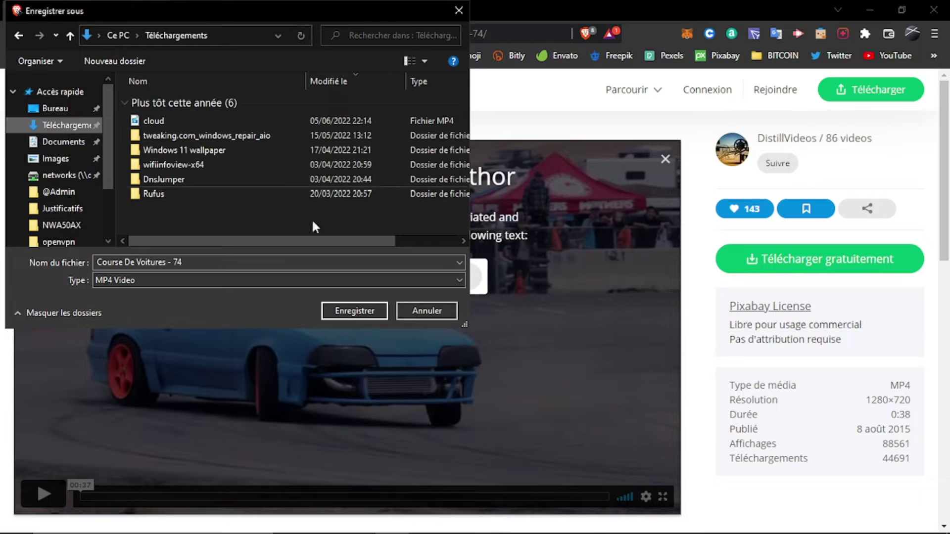
{"action": "left_click", "coordinate": [361, 311]}
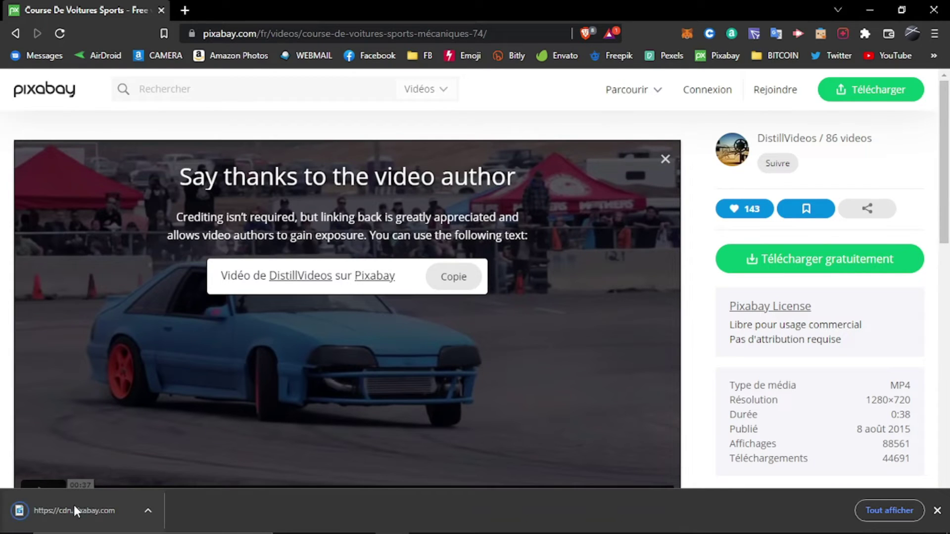
Switch to Lively Wallpaper, add the Course De Voitures - 74 file to the library, and apply it as the desktop wallpaper.
{"action": "left_click", "coordinate": [867, 7]}
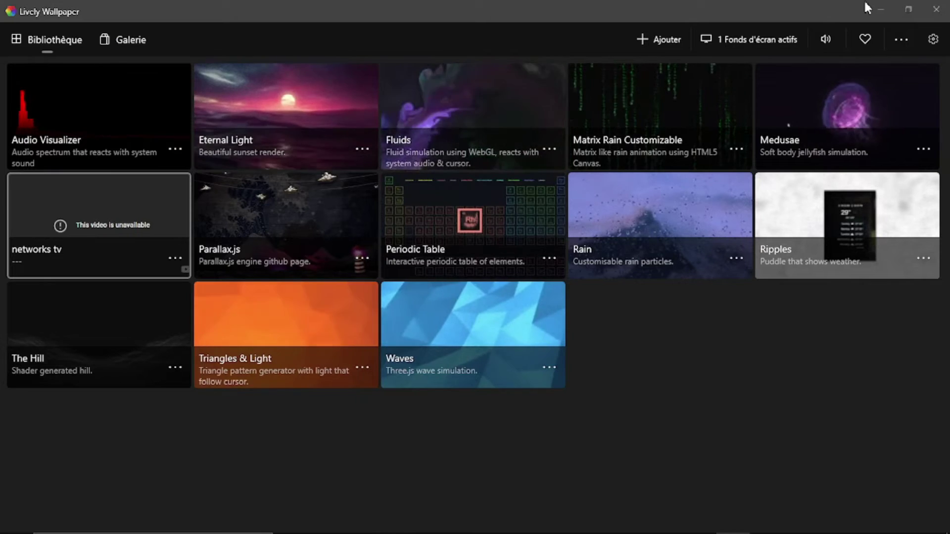
{"action": "left_click", "coordinate": [669, 39]}
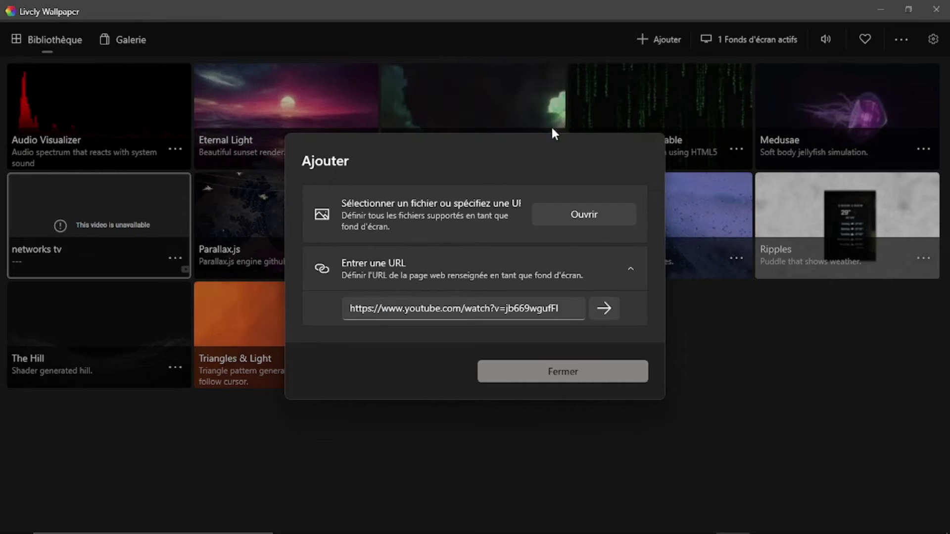
{"action": "left_click", "coordinate": [583, 215]}
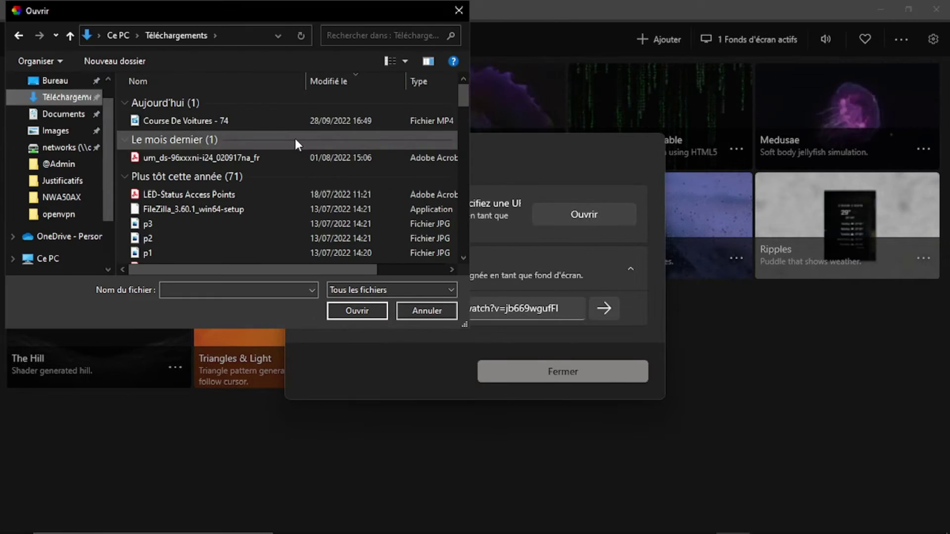
{"action": "double_click", "coordinate": [213, 120]}
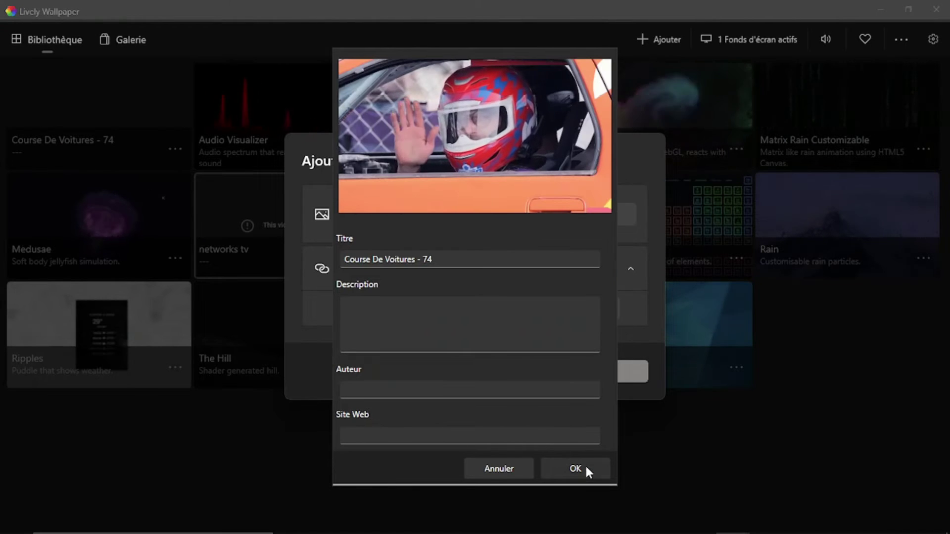
{"action": "left_click", "coordinate": [586, 464]}
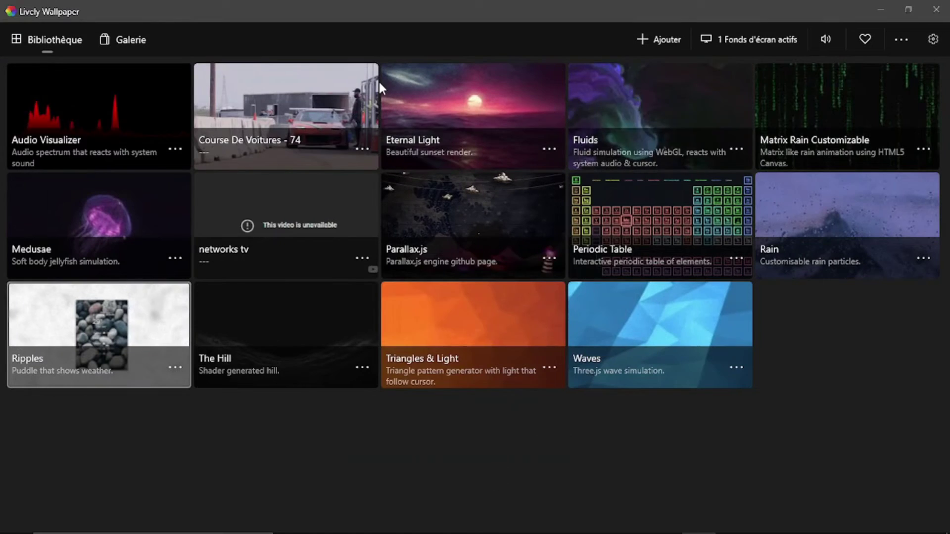
{"action": "left_click", "coordinate": [597, 464]}
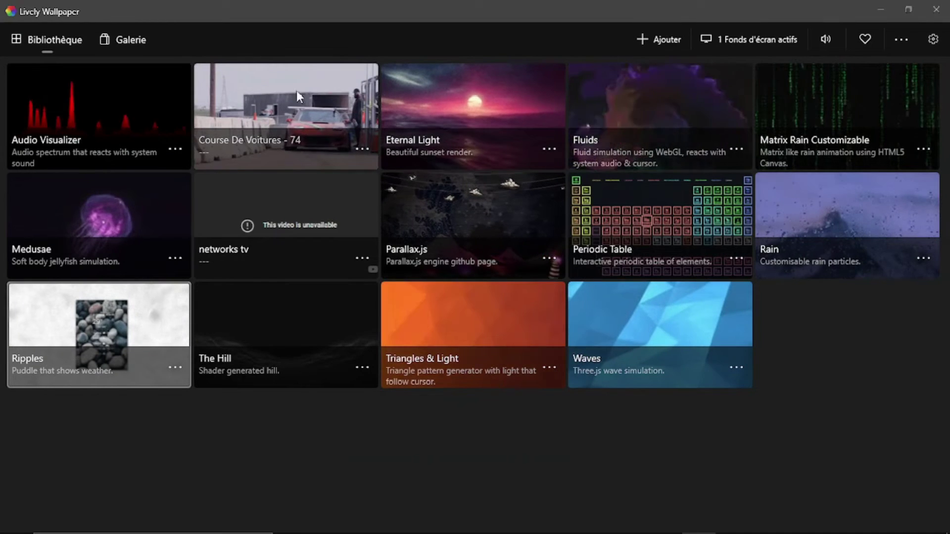
{"action": "left_click", "coordinate": [275, 108]}
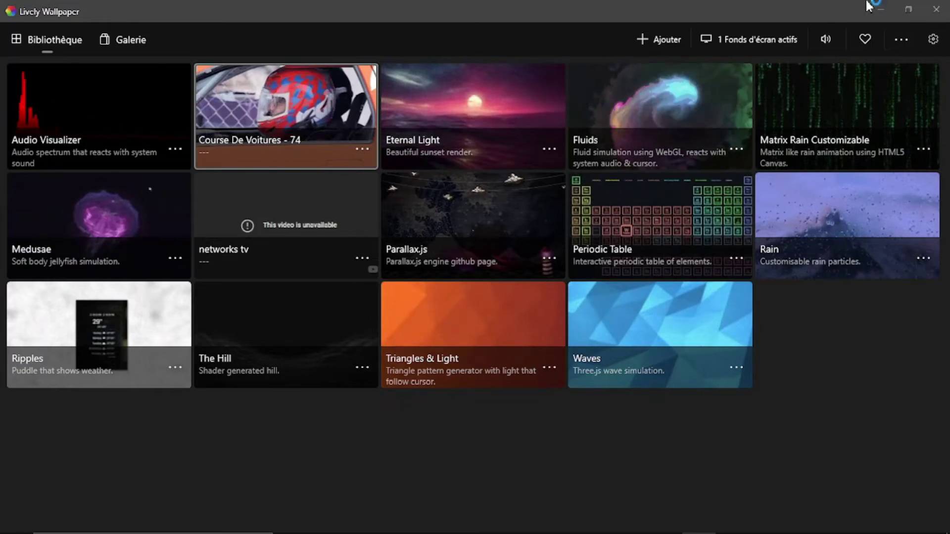
{"action": "left_click", "coordinate": [889, 9]}
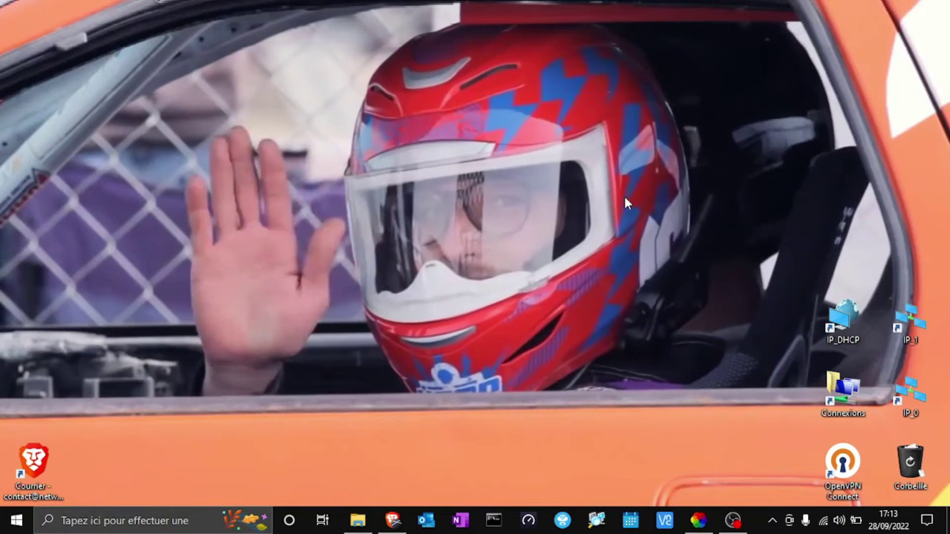
Open File Explorer on the Bureau folder over the car wallpaper, maximize the window, and minimize it.
{"action": "left_click", "coordinate": [358, 521]}
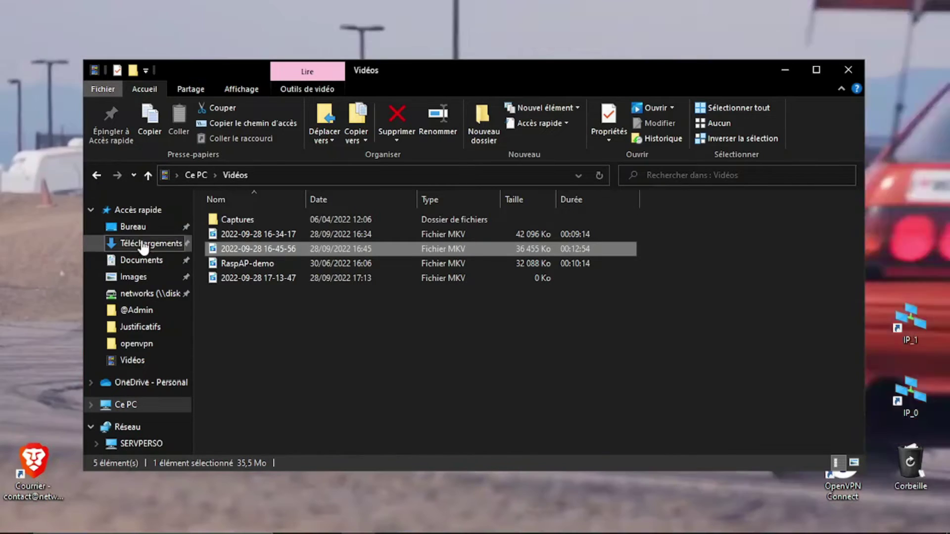
{"action": "left_click", "coordinate": [137, 229]}
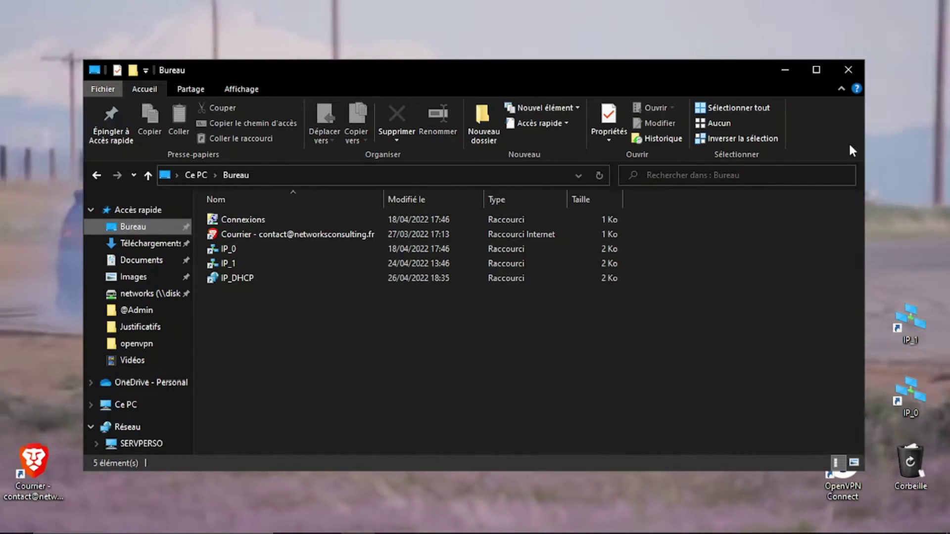
{"action": "left_click", "coordinate": [817, 70]}
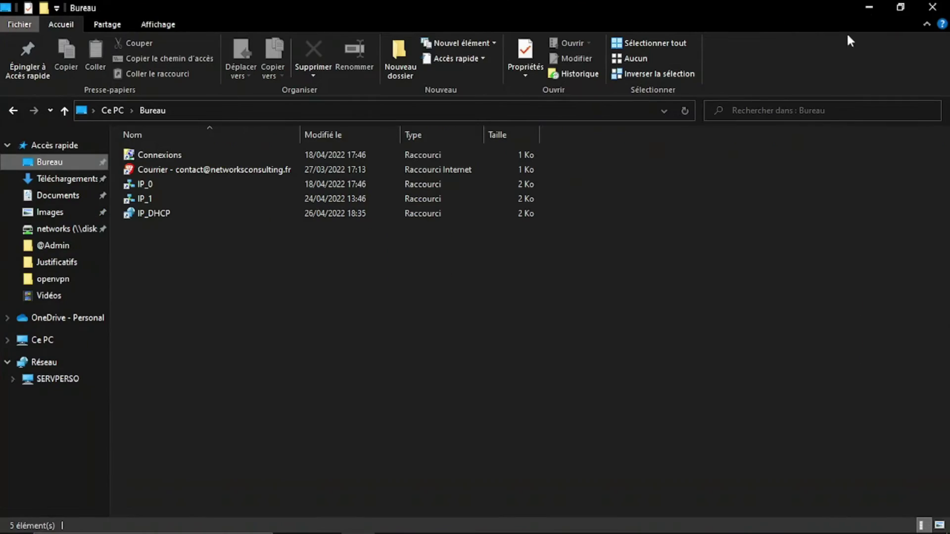
{"action": "left_click", "coordinate": [872, 6]}
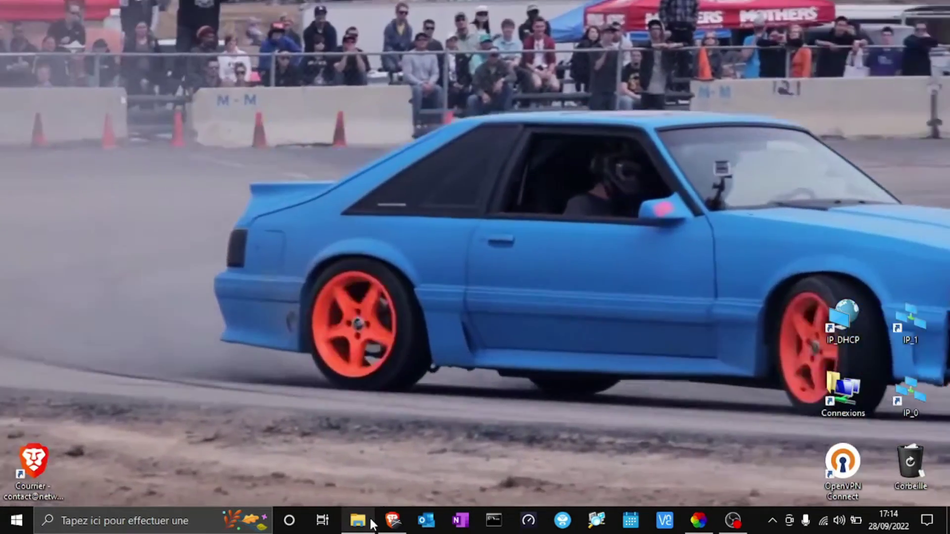
Bring the Bureau window back, switch it between full and reduced size over the wallpaper, and minimize it.
{"action": "left_click", "coordinate": [372, 523]}
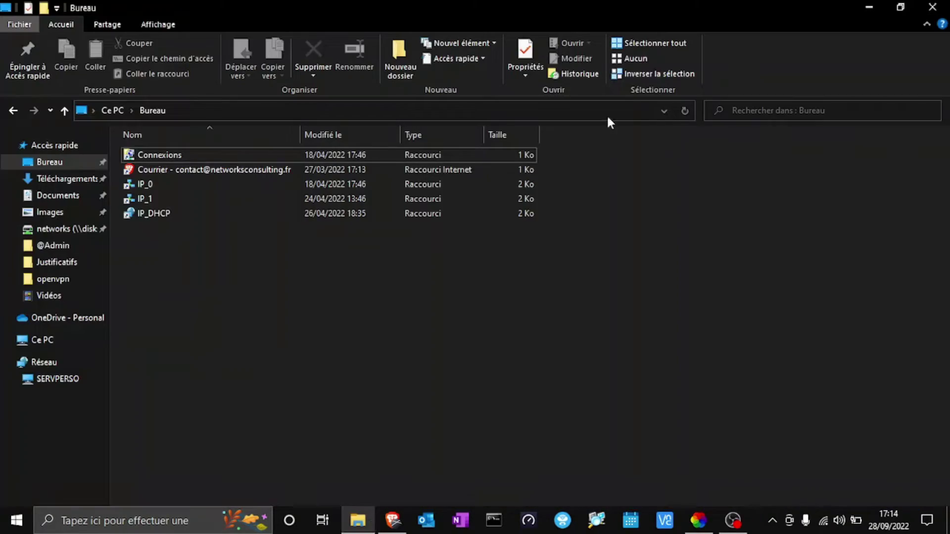
{"action": "left_click", "coordinate": [899, 8]}
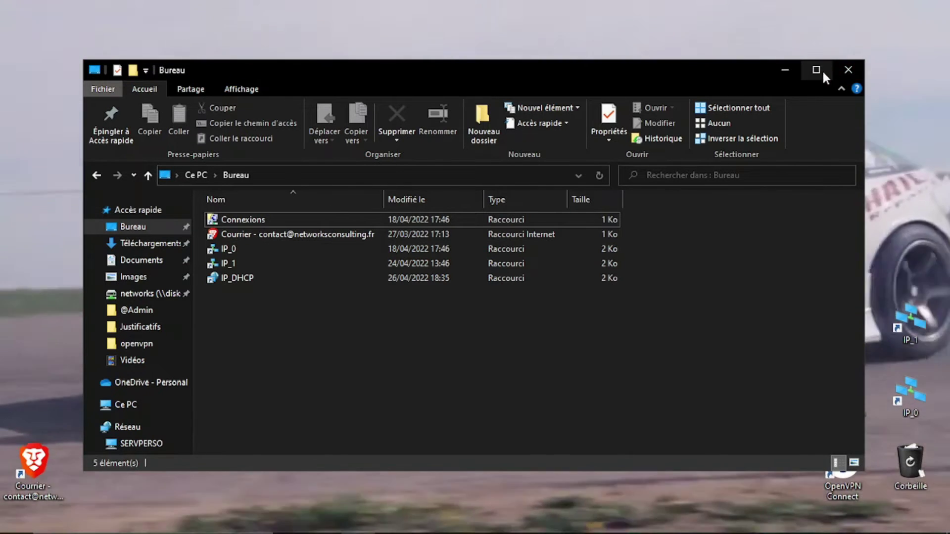
{"action": "left_click", "coordinate": [819, 69]}
{"action": "left_click", "coordinate": [893, 12]}
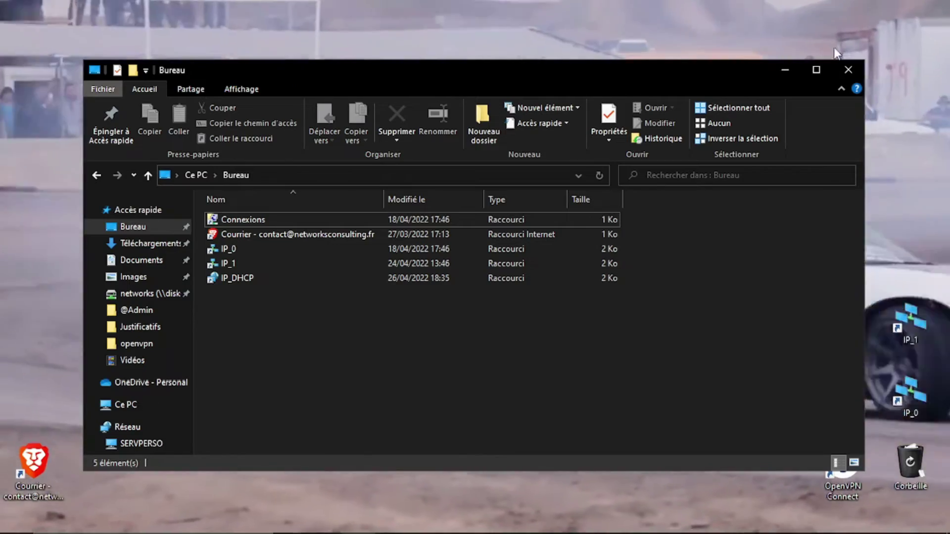
{"action": "left_click", "coordinate": [785, 69]}
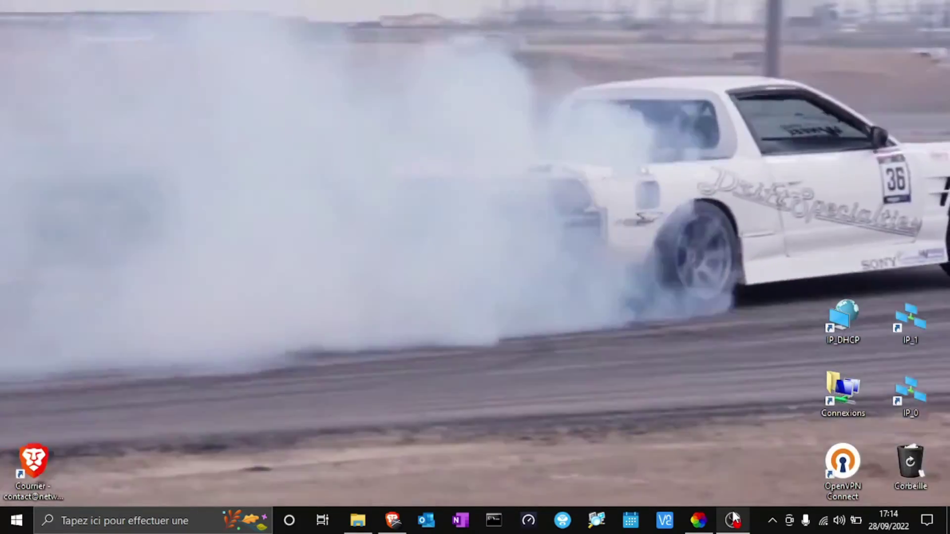
Show the Lively library, then switch to the browser and look through the wallpapers on the mylivewallpapers.com home page.
{"action": "left_click", "coordinate": [698, 521]}
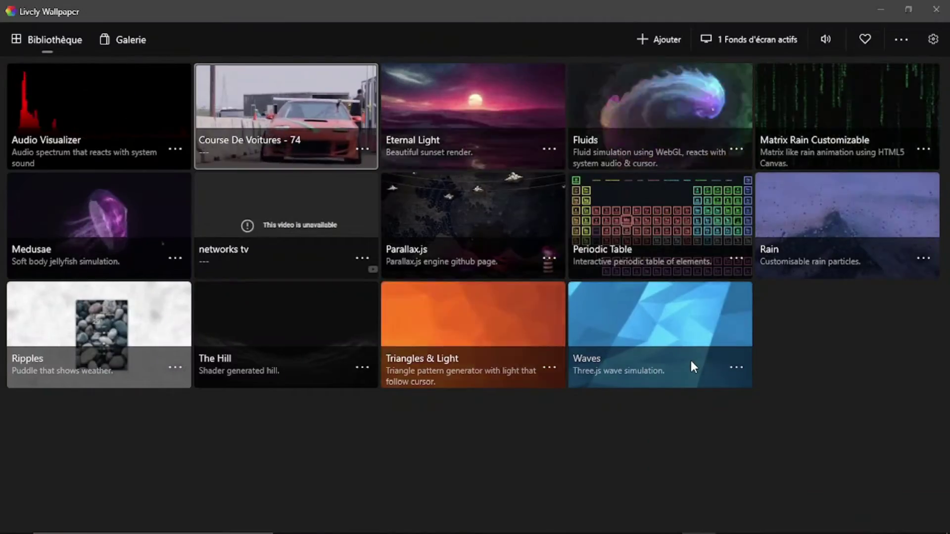
{"action": "left_click", "coordinate": [396, 526]}
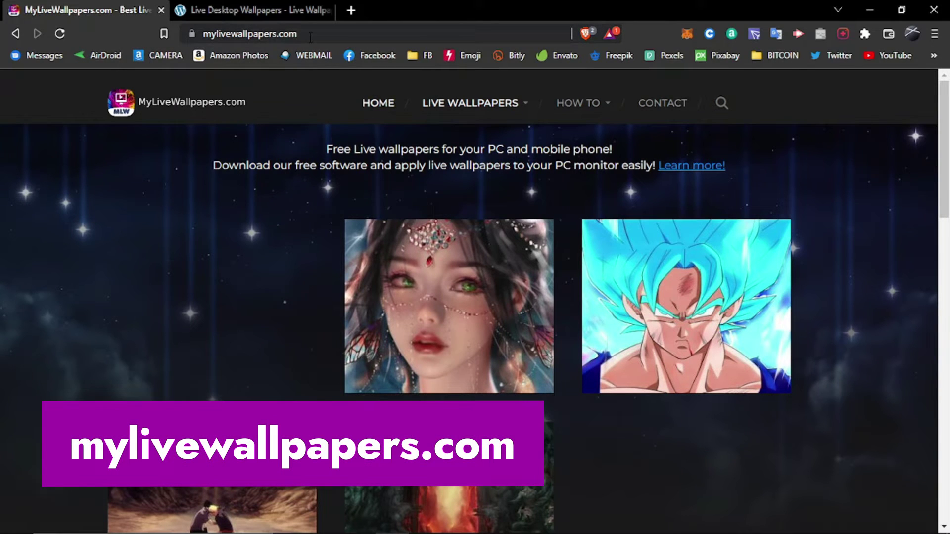
{"action": "scroll", "coordinate": [649, 271], "scroll_direction": "down", "scroll_amount": 20}
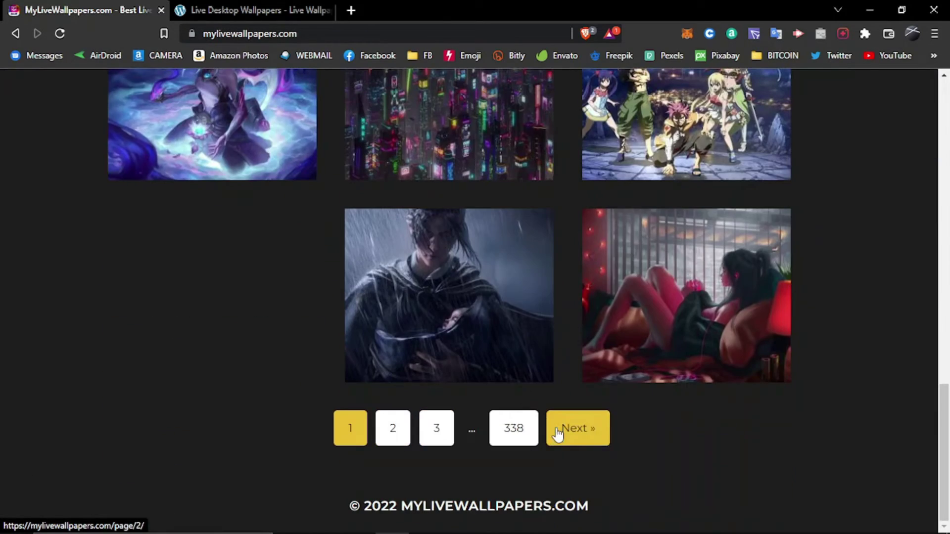
{"action": "left_click", "coordinate": [557, 434]}
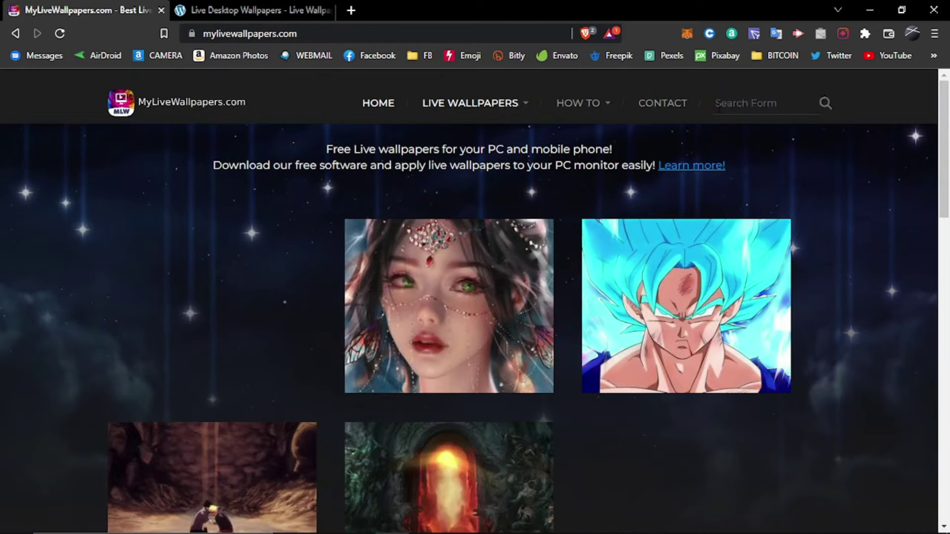
Look through the live wallpaper categories on mylivewallpapers.com, from Anime to Scary.
{"action": "mouse_move", "coordinate": [523, 112]}
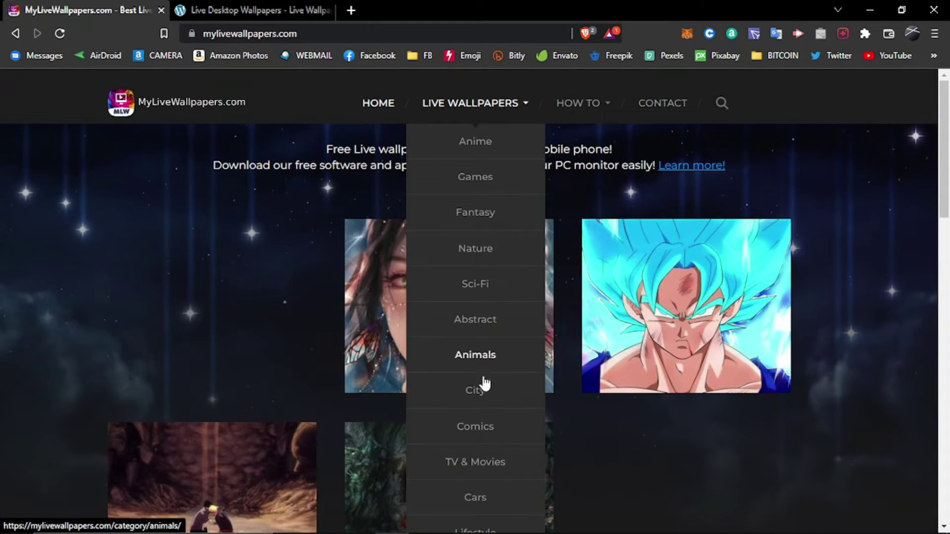
{"action": "scroll", "coordinate": [484, 425], "scroll_direction": "down", "scroll_amount": 4}
{"action": "scroll", "coordinate": [484, 425], "scroll_direction": "up", "scroll_amount": 2}
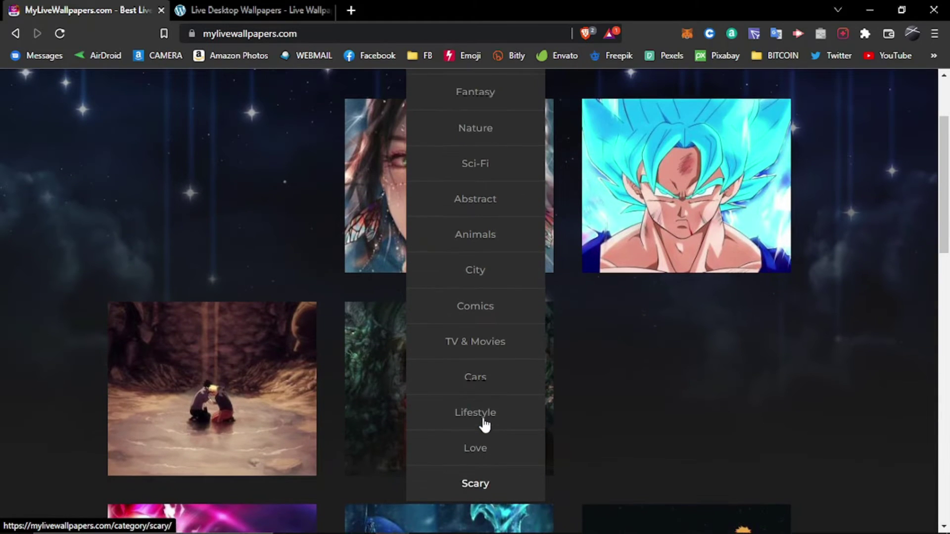
Open the Broly Dragon Ball Super live wallpaper page, play and pause its preview, and go to the download options.
{"action": "scroll", "coordinate": [741, 412], "scroll_direction": "up", "scroll_amount": 3}
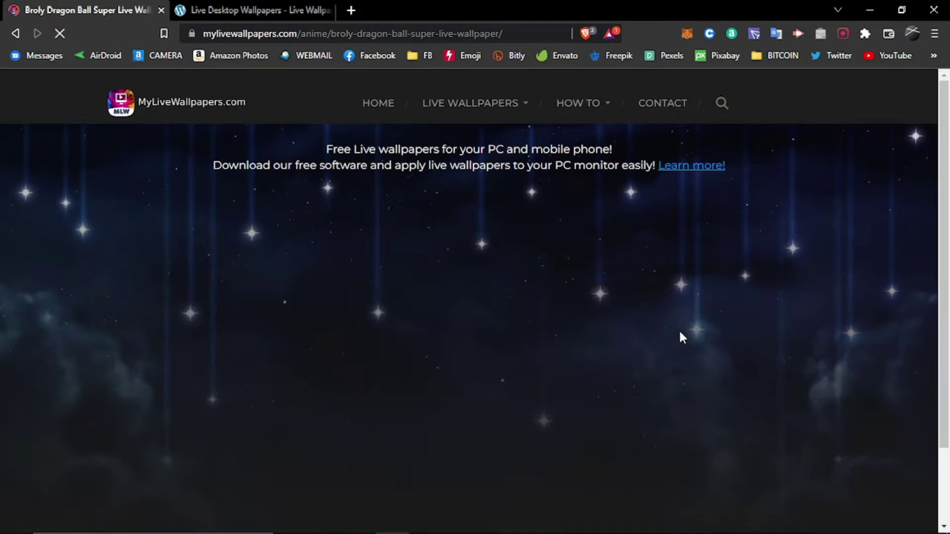
{"action": "scroll", "coordinate": [463, 317], "scroll_direction": "down", "scroll_amount": 3}
{"action": "scroll", "coordinate": [464, 318], "scroll_direction": "down", "scroll_amount": 1}
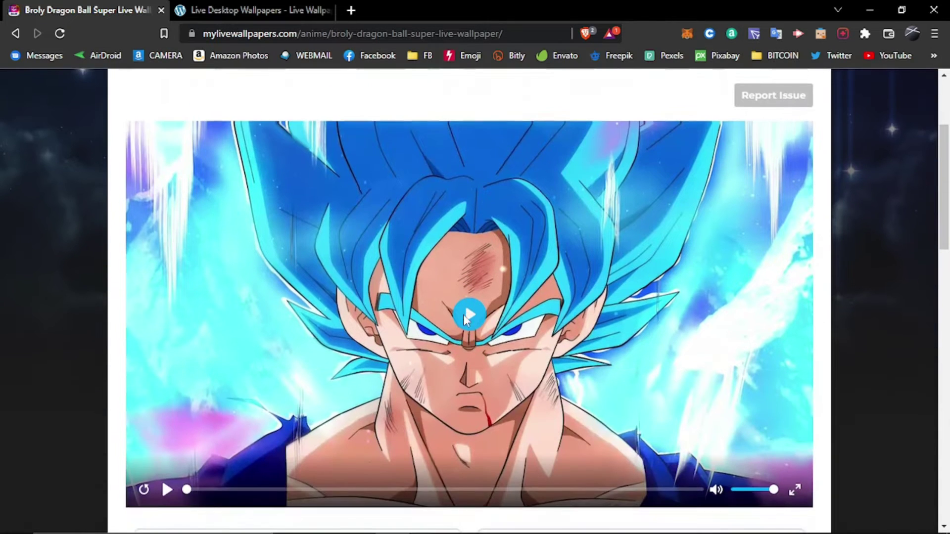
{"action": "left_click", "coordinate": [464, 317]}
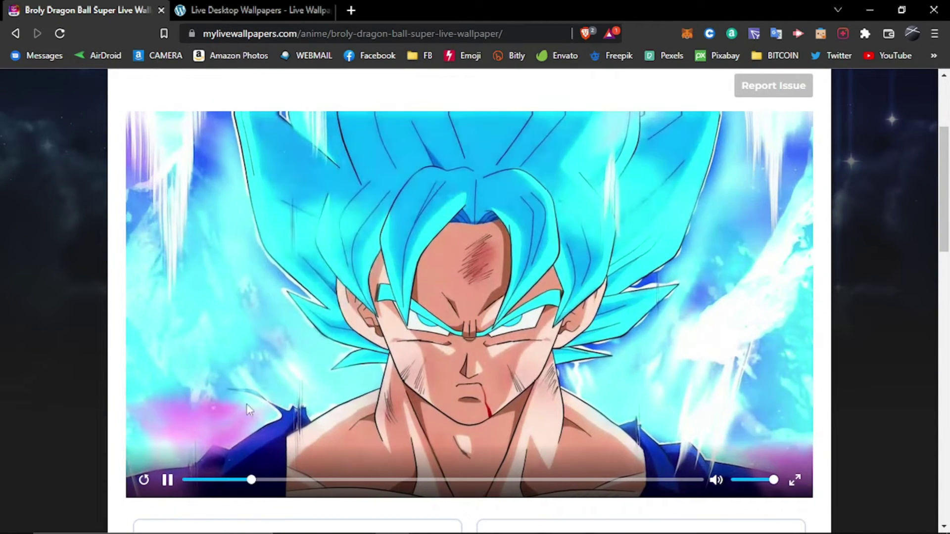
{"action": "left_click", "coordinate": [168, 480]}
{"action": "scroll", "coordinate": [349, 353], "scroll_direction": "down", "scroll_amount": 5}
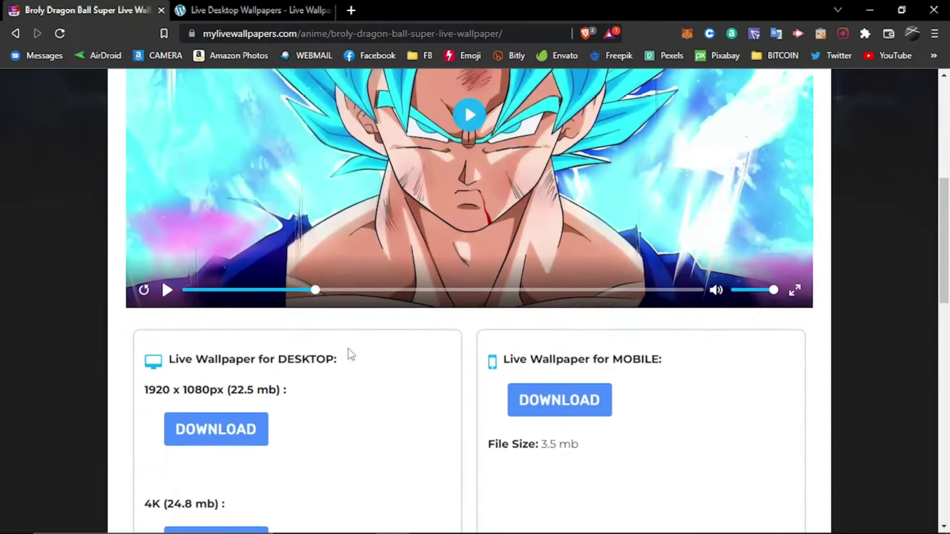
Switch to Lively Wallpaper, add the downloaded mylivewallpapers-com-Broly-Dragon-Ball-Super video, and show it as the desktop wallpaper.
{"action": "scroll", "coordinate": [262, 388], "scroll_direction": "down", "scroll_amount": 2}
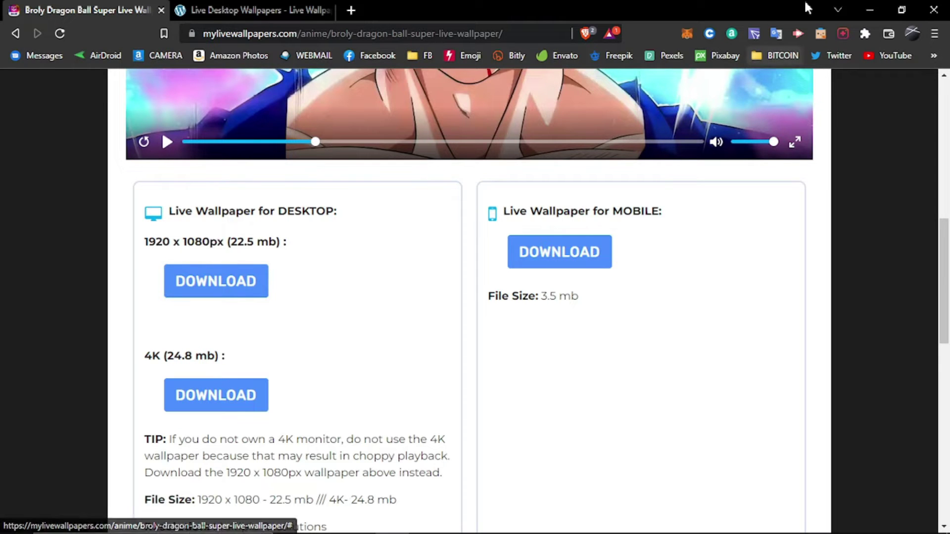
{"action": "left_click", "coordinate": [877, 7]}
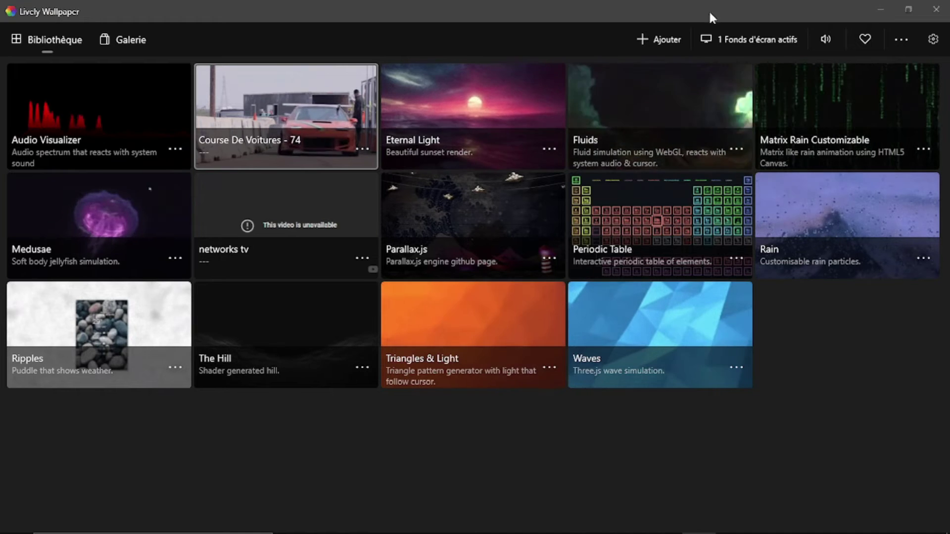
{"action": "left_click", "coordinate": [666, 42]}
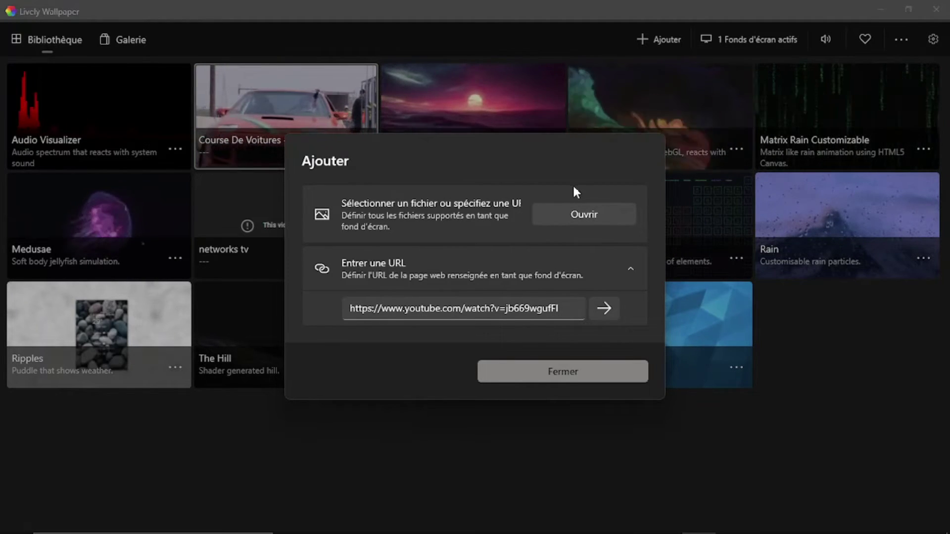
{"action": "left_click", "coordinate": [569, 216]}
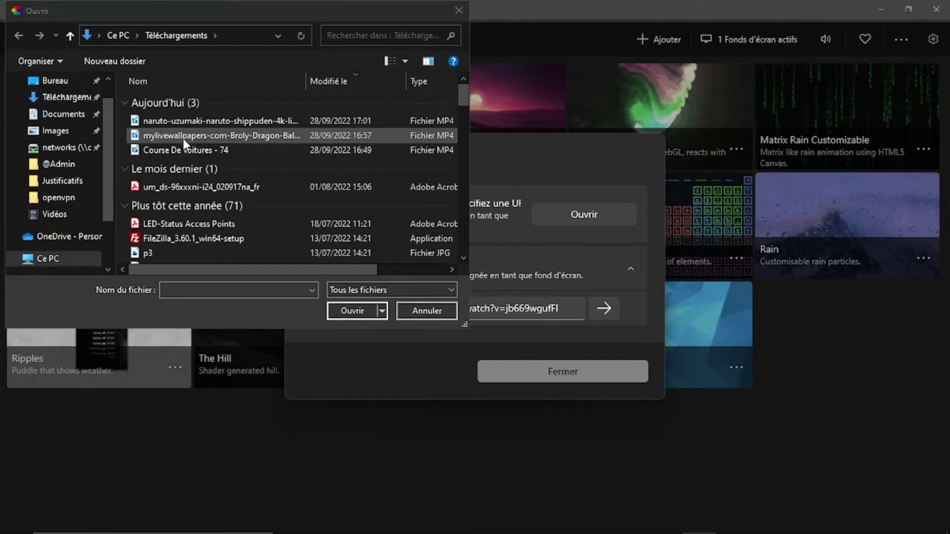
{"action": "left_click", "coordinate": [352, 311]}
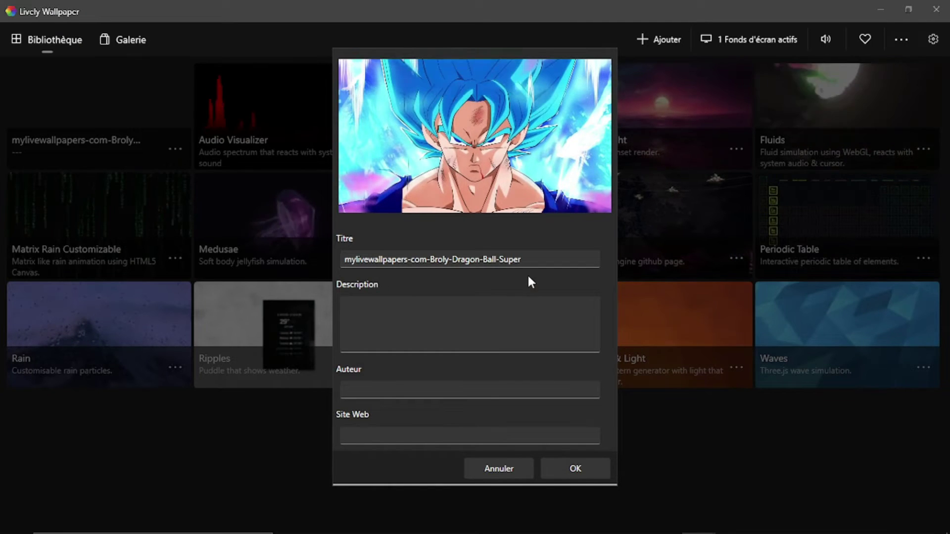
{"action": "left_click", "coordinate": [574, 470]}
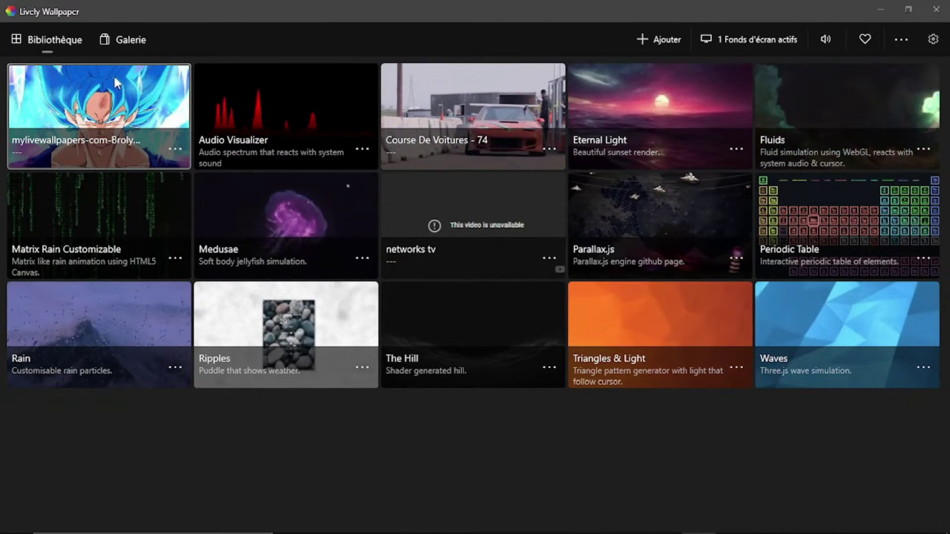
{"action": "left_click", "coordinate": [893, 7]}
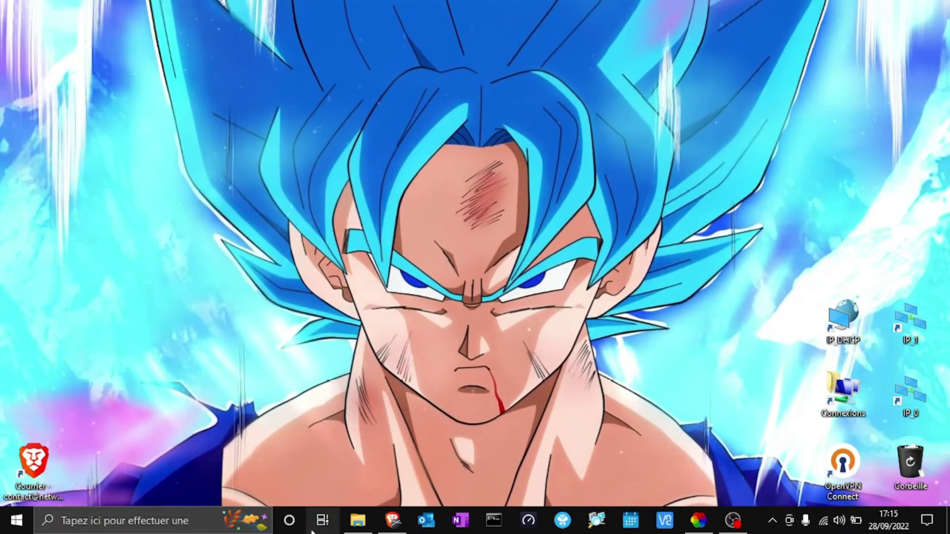
Show the Bureau folder window over the Broly wallpaper, move it, switch it between full and reduced size, and minimize it.
{"action": "left_click", "coordinate": [358, 520]}
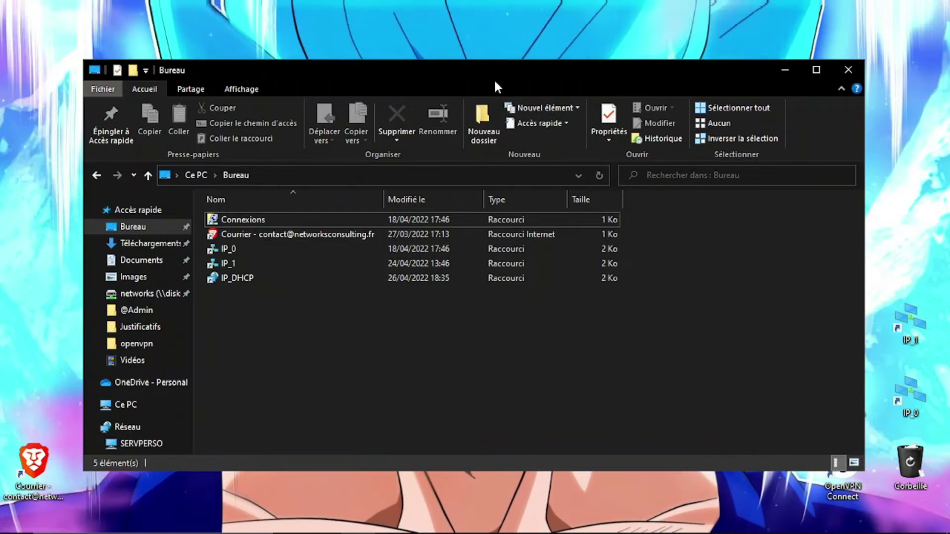
{"action": "left_click", "coordinate": [619, 60]}
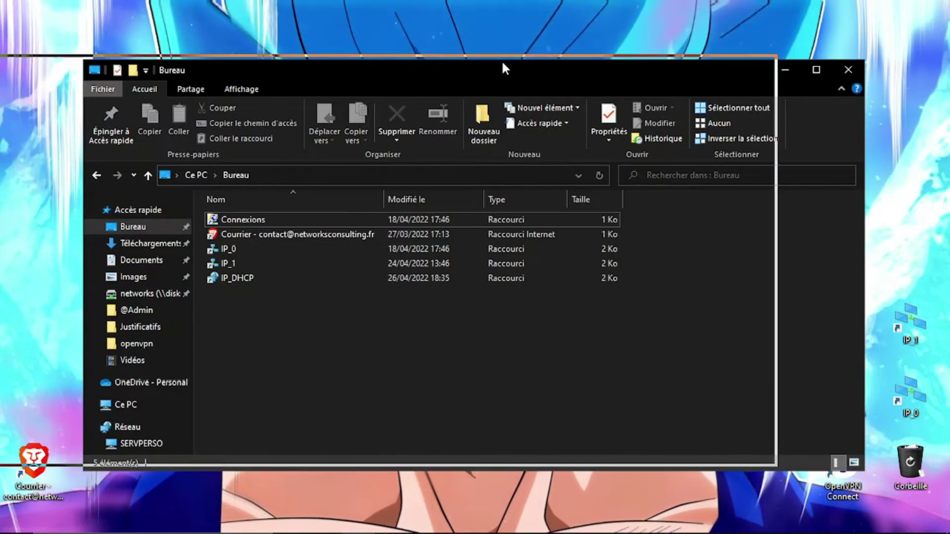
{"action": "left_click_drag", "start_coordinate": [592, 77], "coordinate": [626, 57]}
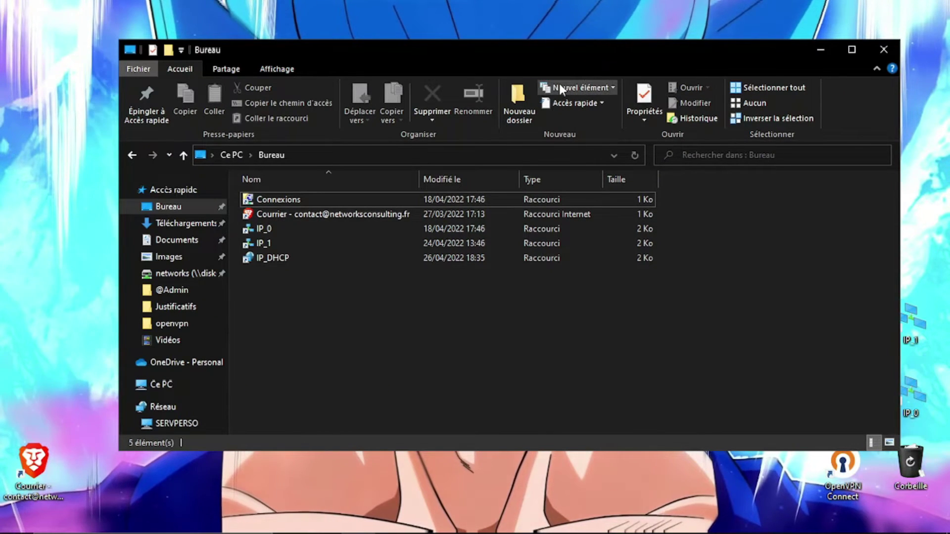
{"action": "left_click", "coordinate": [849, 52]}
{"action": "left_click", "coordinate": [898, 9]}
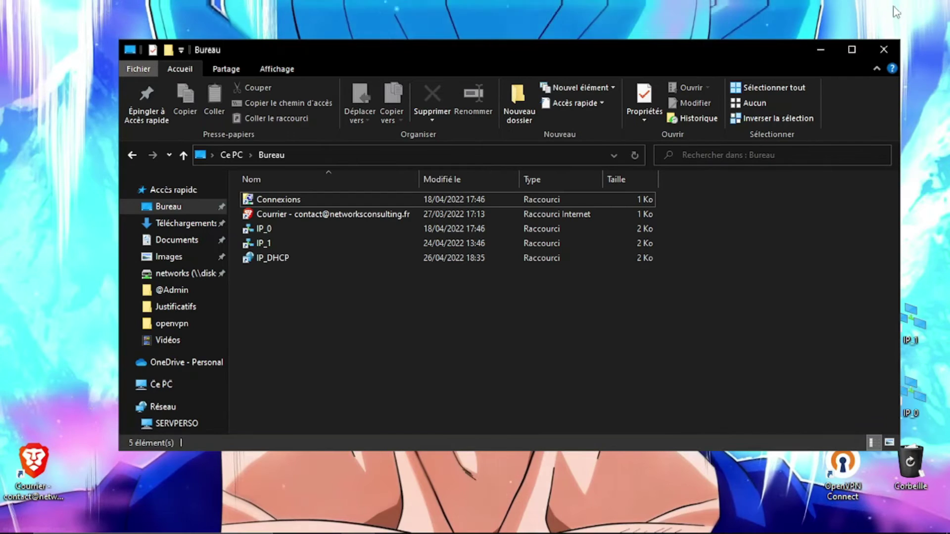
{"action": "left_click", "coordinate": [819, 49]}
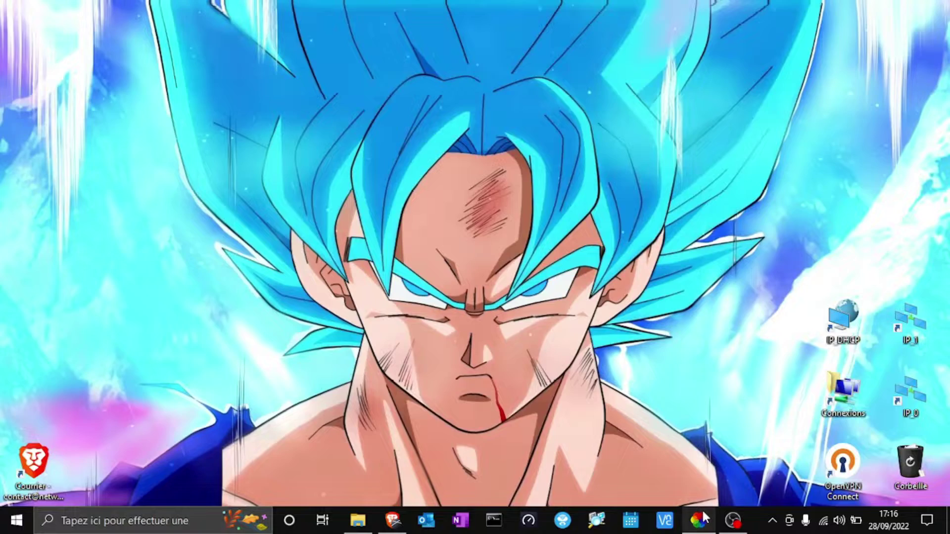
Bring back the Lively library, look at the available options for the Course De Voitures - 74 wallpaper, and minimize the library.
{"action": "left_click", "coordinate": [699, 519]}
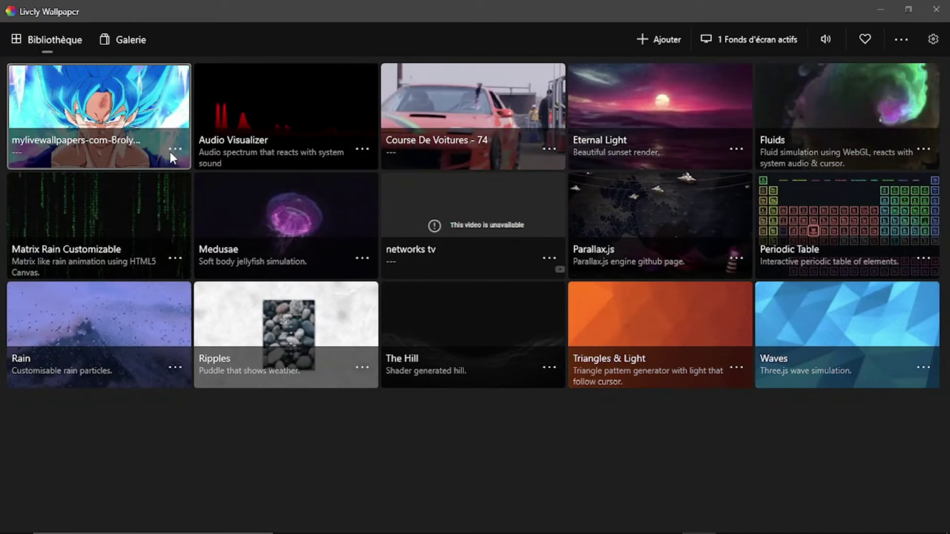
{"action": "left_click", "coordinate": [547, 147]}
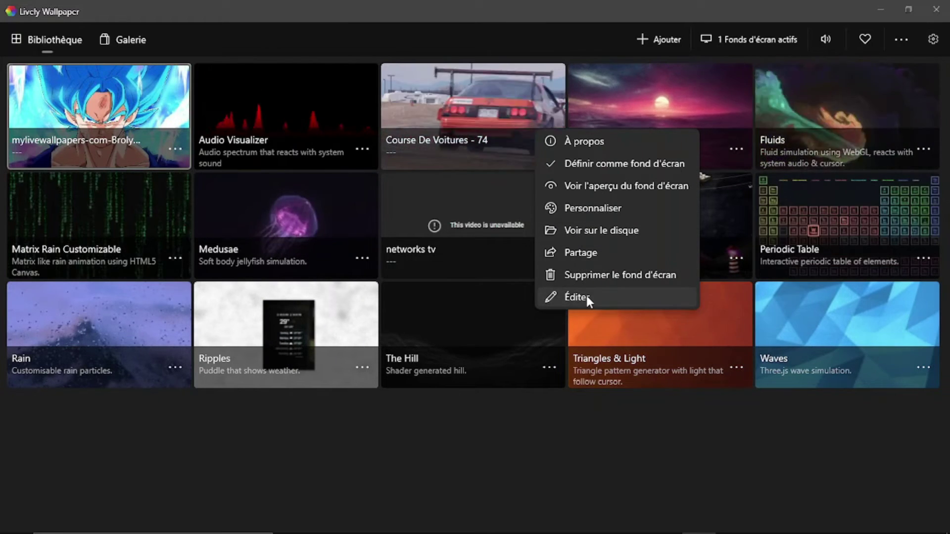
{"action": "left_click", "coordinate": [585, 494]}
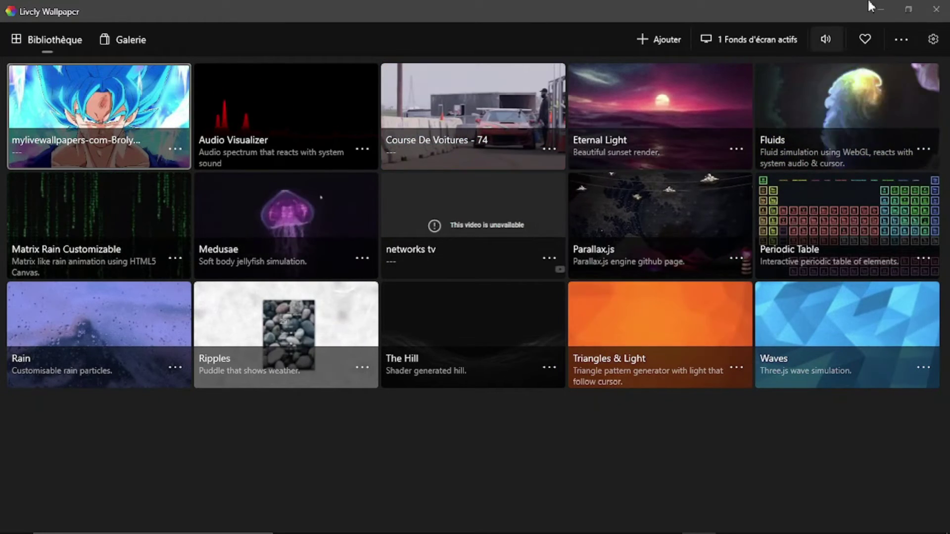
{"action": "left_click", "coordinate": [885, 8]}
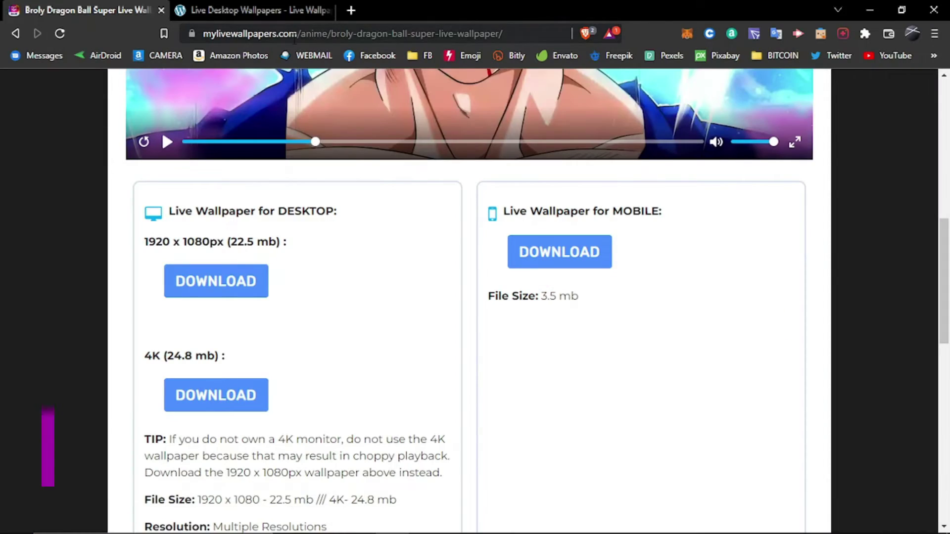
Switch to livewallpapers4free.com in the browser and look through the live wallpapers on its home page.
{"action": "left_click", "coordinate": [237, 7]}
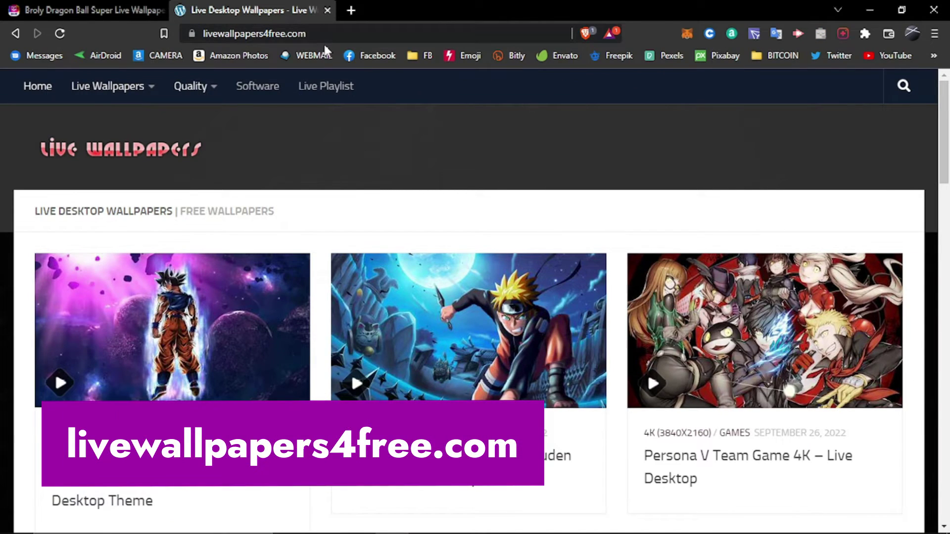
{"action": "scroll", "coordinate": [345, 270], "scroll_direction": "down", "scroll_amount": 6}
{"action": "scroll", "coordinate": [345, 269], "scroll_direction": "down", "scroll_amount": 15}
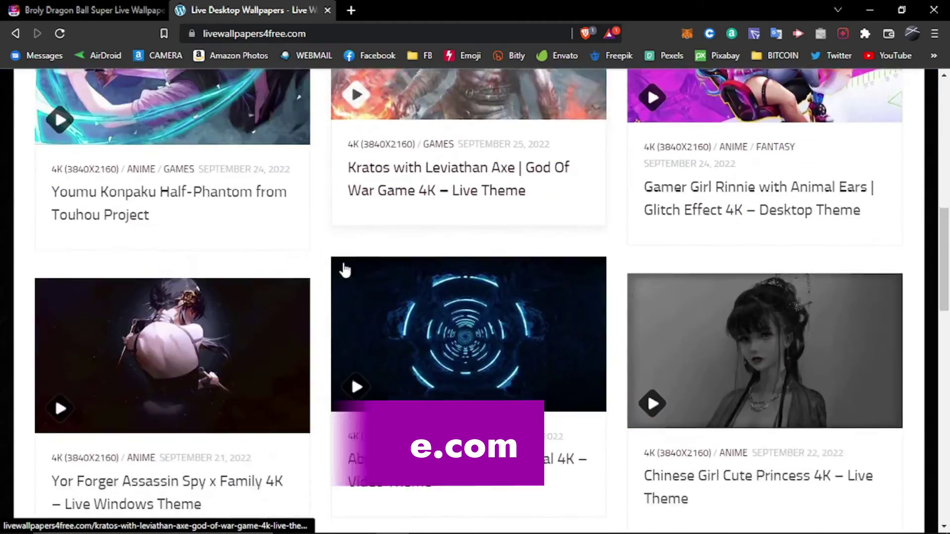
{"action": "scroll", "coordinate": [345, 270], "scroll_direction": "up", "scroll_amount": 8}
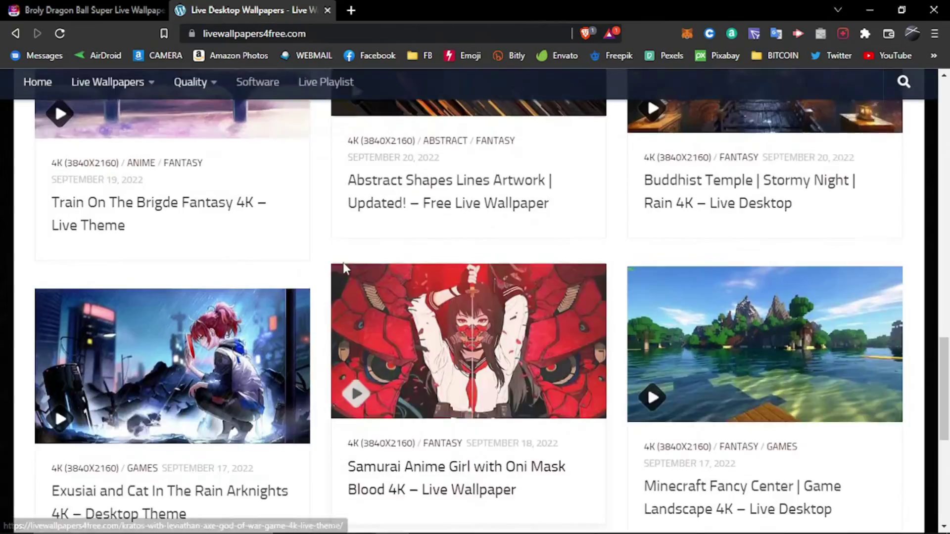
{"action": "scroll", "coordinate": [345, 270], "scroll_direction": "up", "scroll_amount": 10}
{"action": "scroll", "coordinate": [345, 270], "scroll_direction": "up", "scroll_amount": 2}
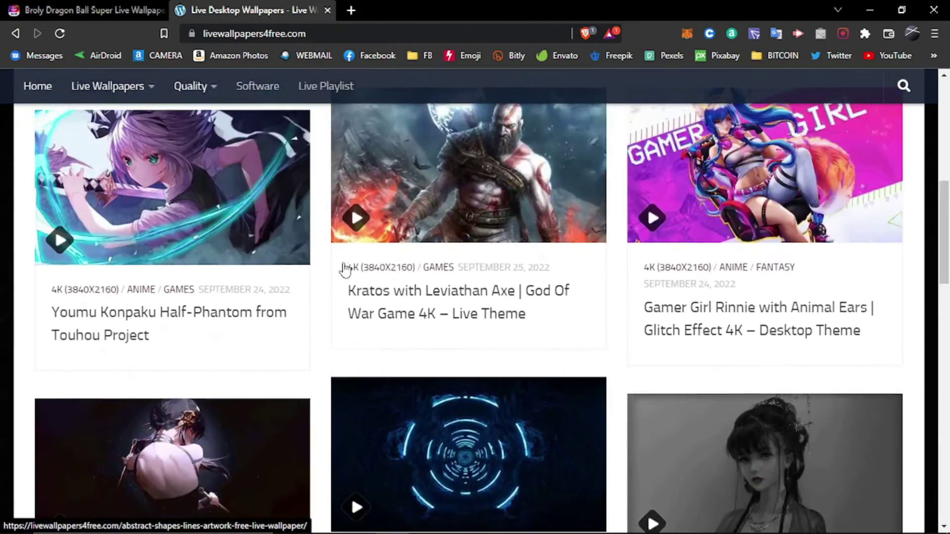
{"action": "scroll", "coordinate": [471, 194], "scroll_direction": "up", "scroll_amount": 4}
{"action": "scroll", "coordinate": [471, 195], "scroll_direction": "up", "scroll_amount": 5}
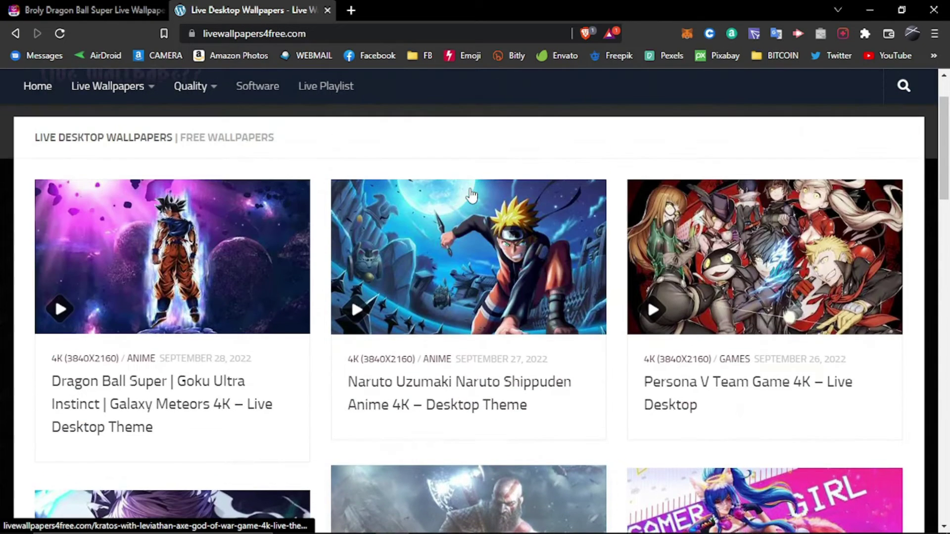
Open the Naruto Uzumaki Naruto Shippuden Anime 4K wallpaper page, check its video preview, and go to the 4K download option.
{"action": "left_click", "coordinate": [485, 340]}
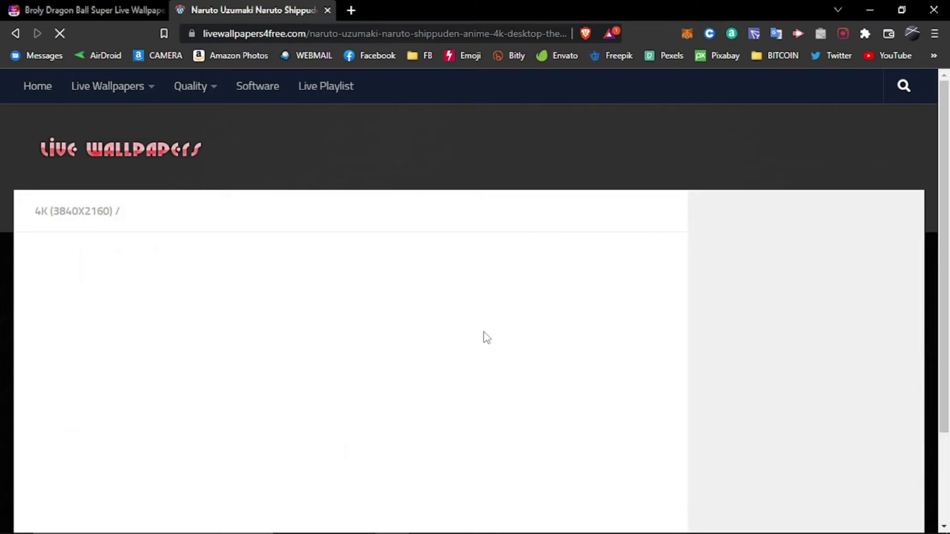
{"action": "scroll", "coordinate": [483, 331], "scroll_direction": "down", "scroll_amount": 3}
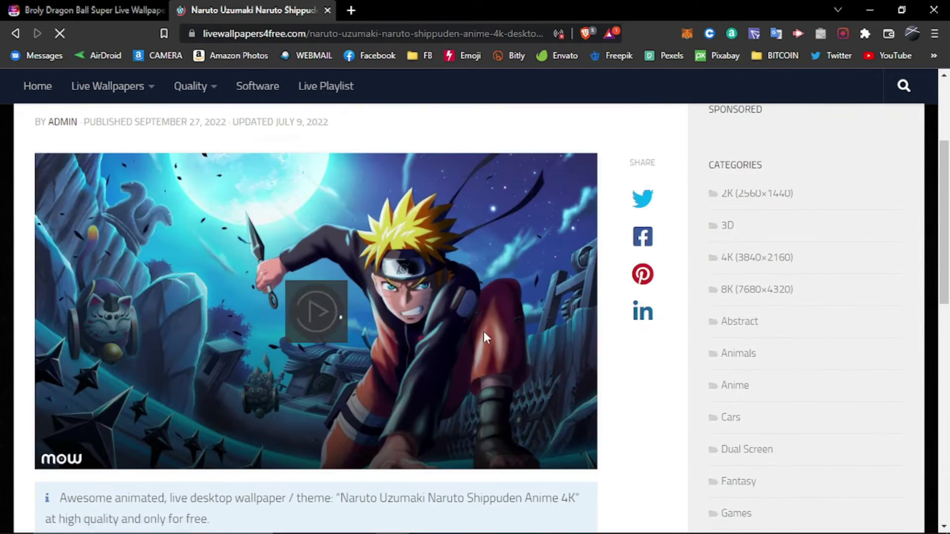
{"action": "left_click", "coordinate": [325, 317]}
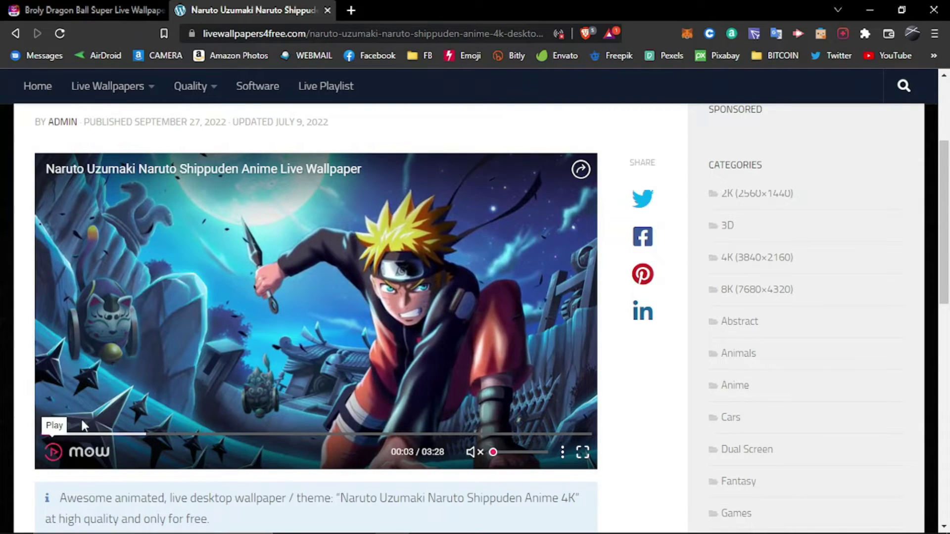
{"action": "scroll", "coordinate": [300, 304], "scroll_direction": "down", "scroll_amount": 7}
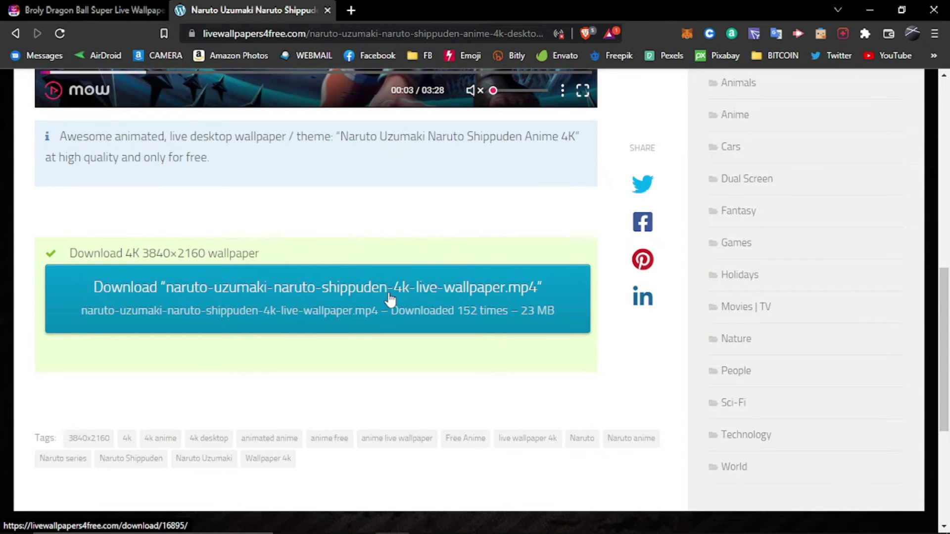
Switch to Lively Wallpaper and add the downloaded naruto-uzumaki-naruto-shippuden-4k-live-wallpaper video to the library, keeping its default title.
{"action": "left_click", "coordinate": [880, 7]}
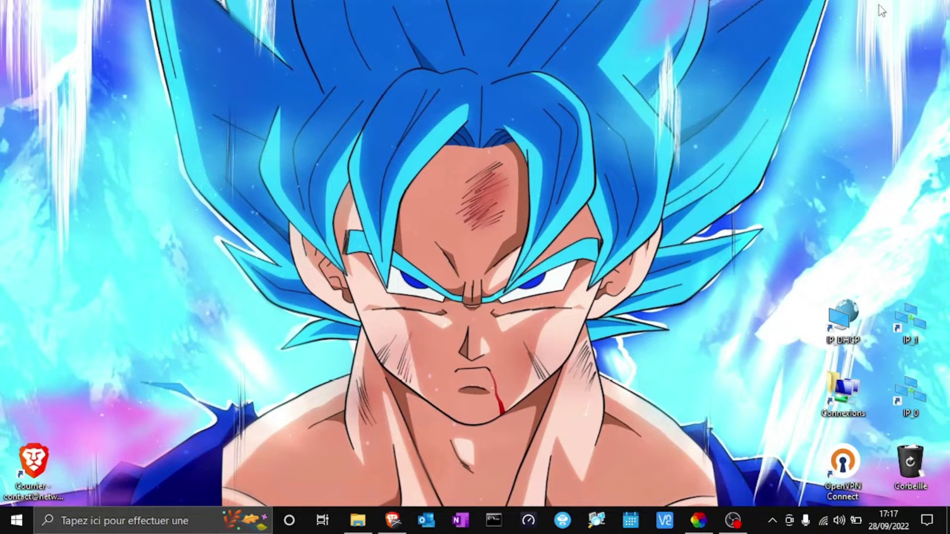
{"action": "left_click", "coordinate": [709, 520]}
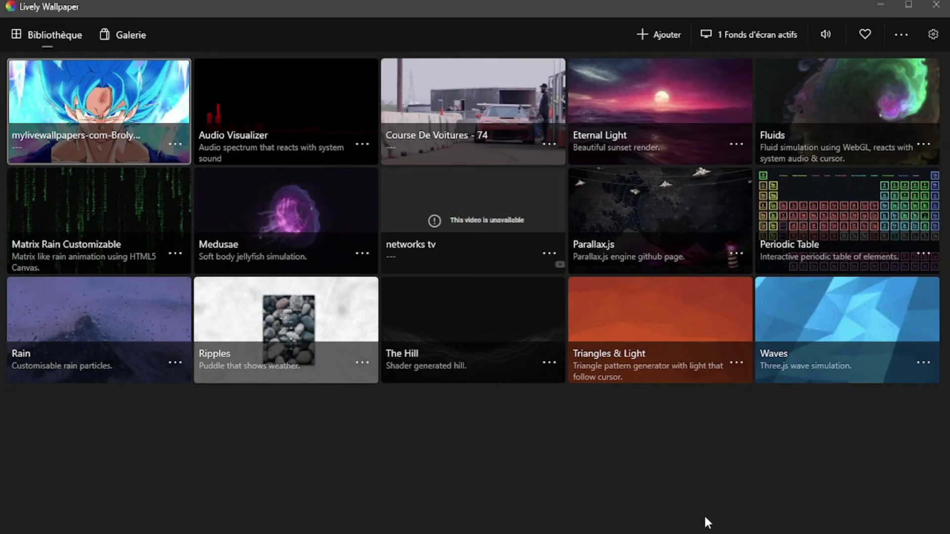
{"action": "left_click", "coordinate": [649, 31]}
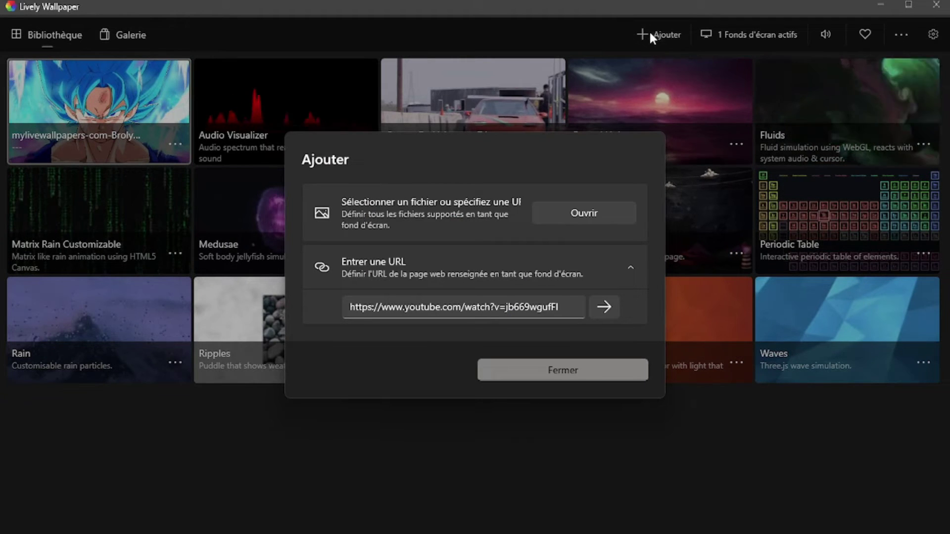
{"action": "left_click", "coordinate": [568, 213]}
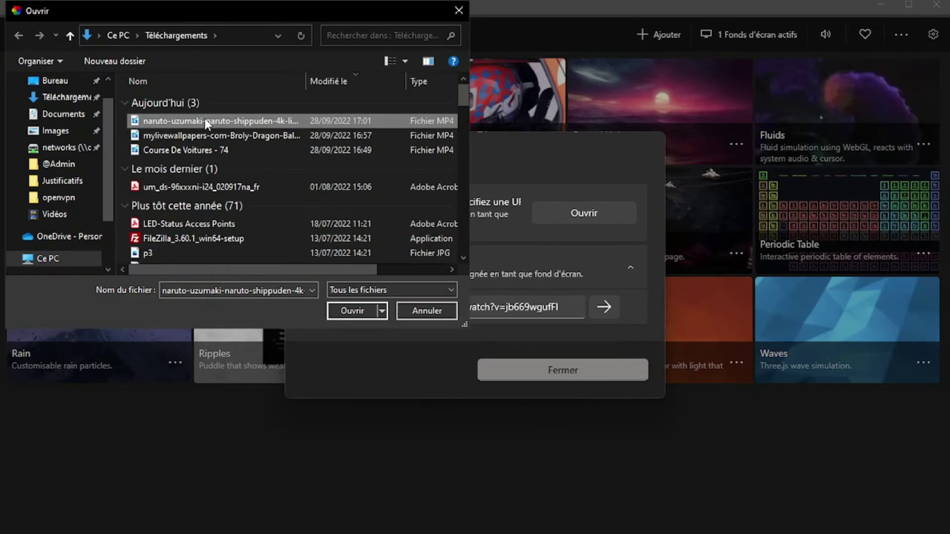
{"action": "left_click", "coordinate": [358, 307]}
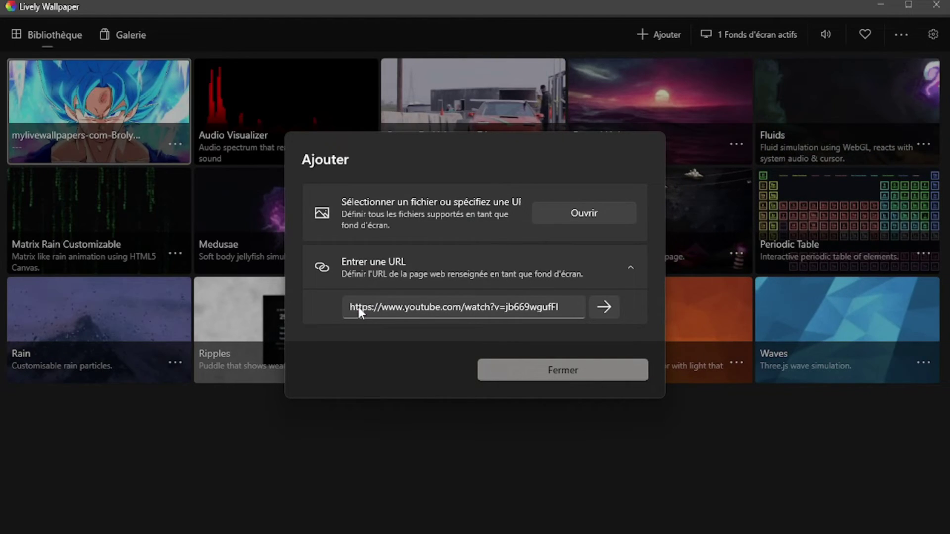
{"action": "left_click", "coordinate": [487, 373]}
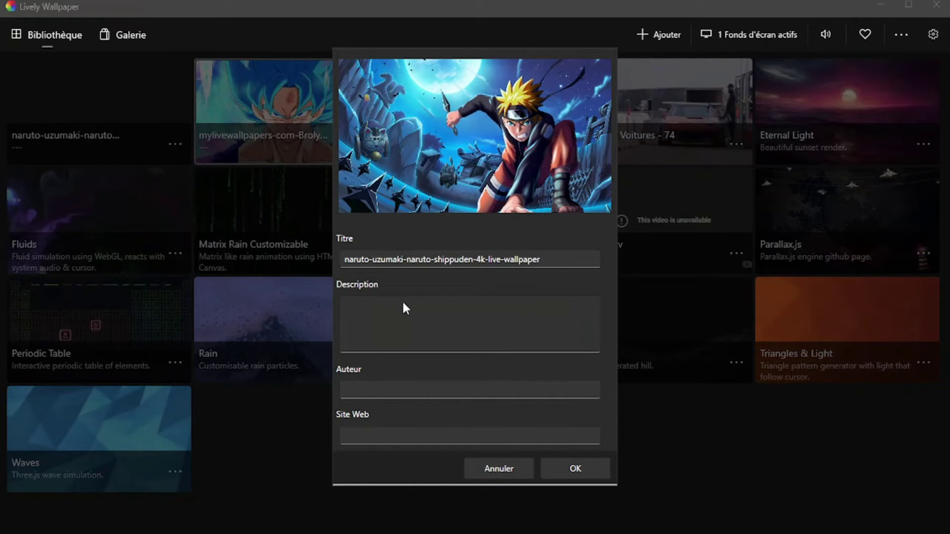
{"action": "left_click", "coordinate": [586, 471]}
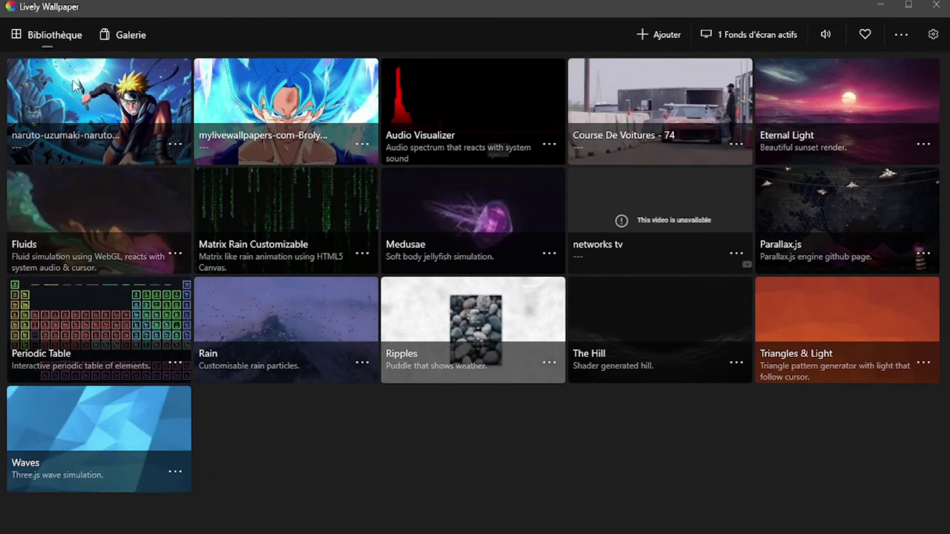
Apply the Naruto wallpaper, view it on the desktop, and bring the Lively library back.
{"action": "left_click", "coordinate": [72, 80]}
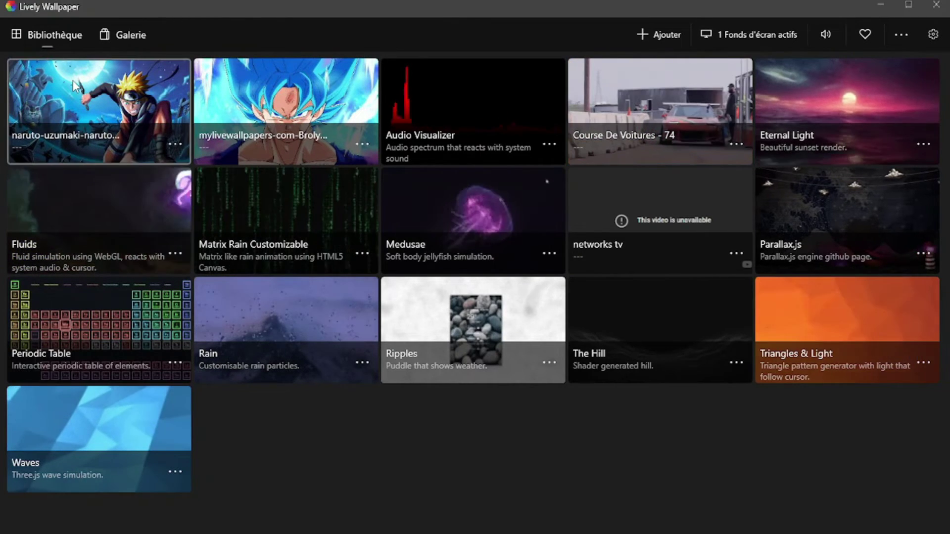
{"action": "left_click", "coordinate": [883, 7]}
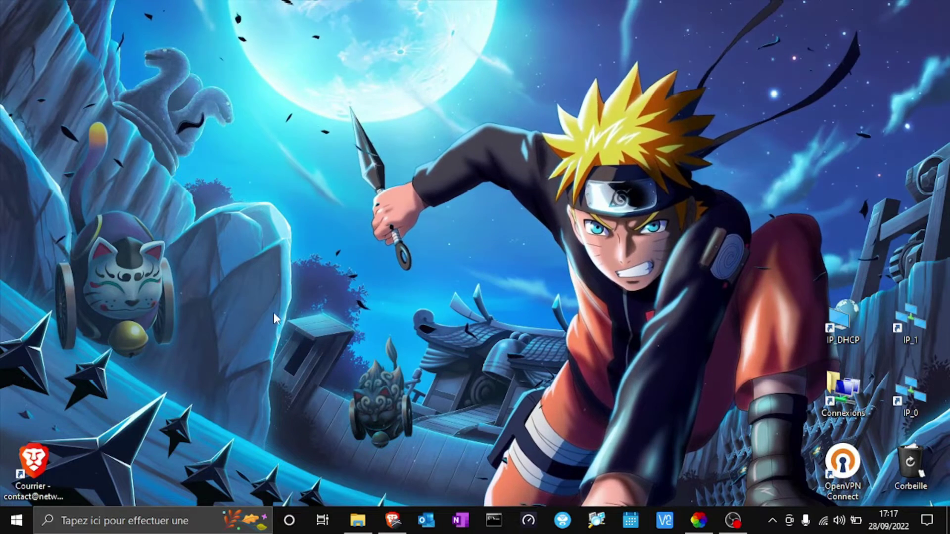
{"action": "left_click", "coordinate": [698, 520]}
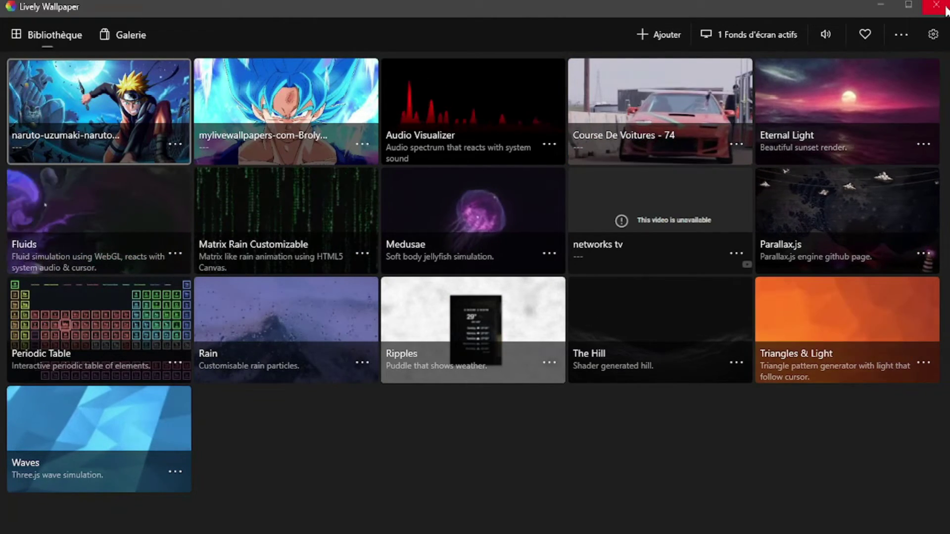
Close the Lively Wallpaper window, reopen the running program from the system tray, and close its window again to show the desktop.
{"action": "left_click", "coordinate": [945, 10]}
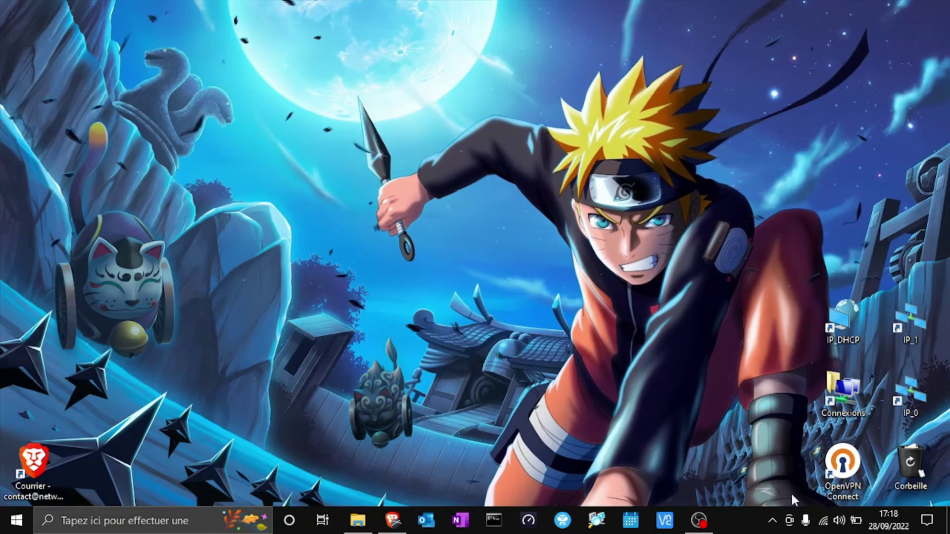
{"action": "left_click", "coordinate": [772, 521]}
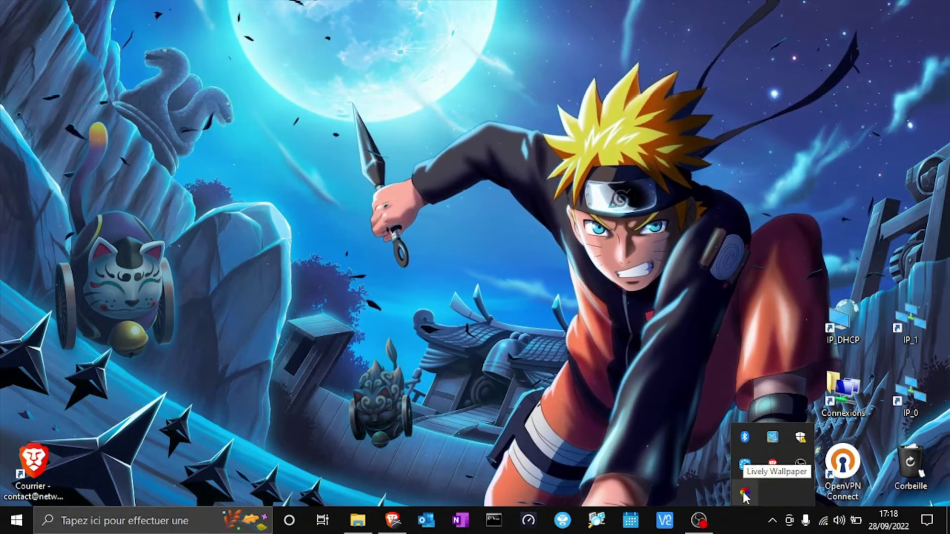
{"action": "right_click", "coordinate": [743, 492]}
{"action": "left_click", "coordinate": [648, 397]}
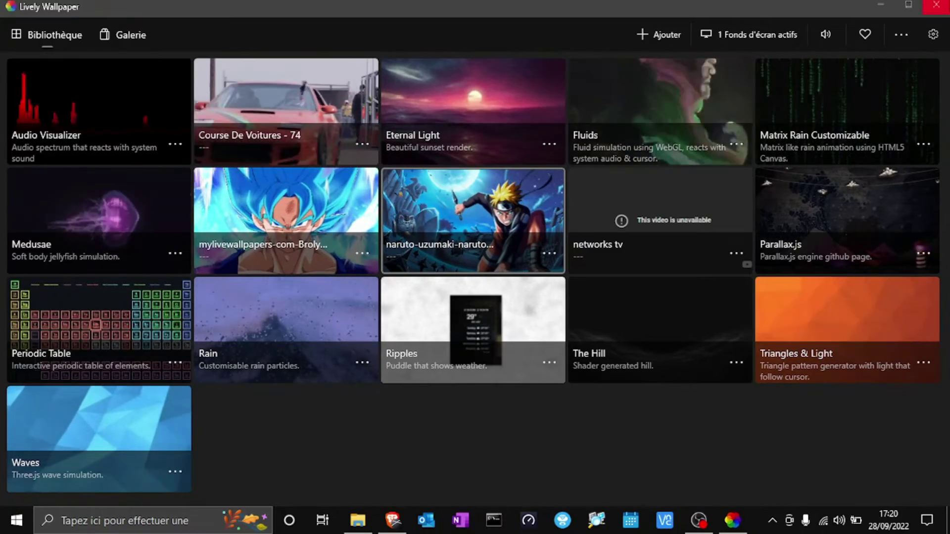
{"action": "left_click", "coordinate": [936, 6]}
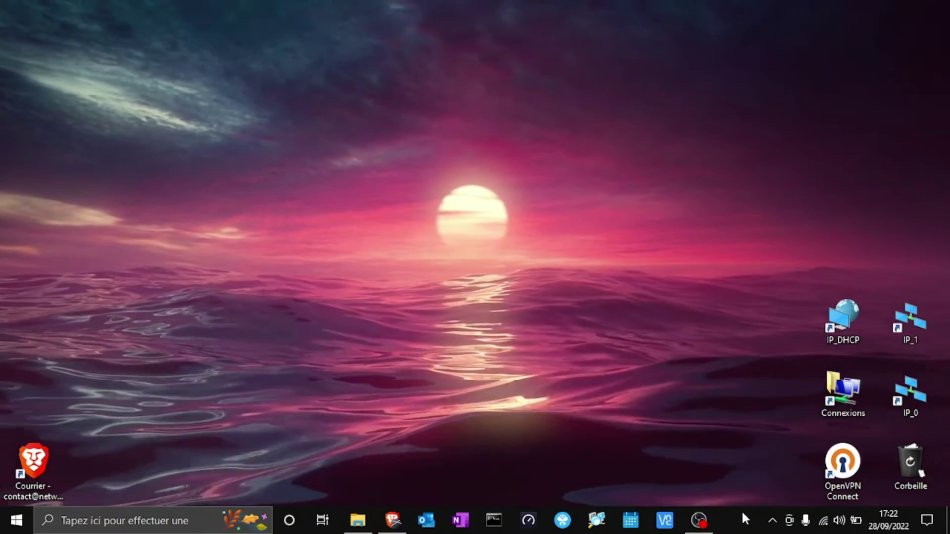
Open Task Manager and examine the processor, memory and GPU usage of the Lively Wallpaper process.
{"action": "right_click", "coordinate": [741, 520]}
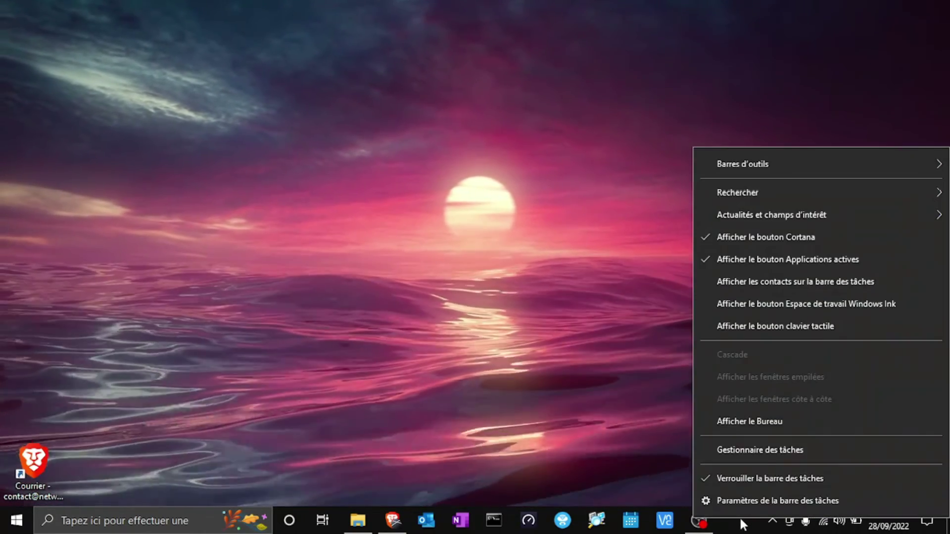
{"action": "key", "text": "Escape"}
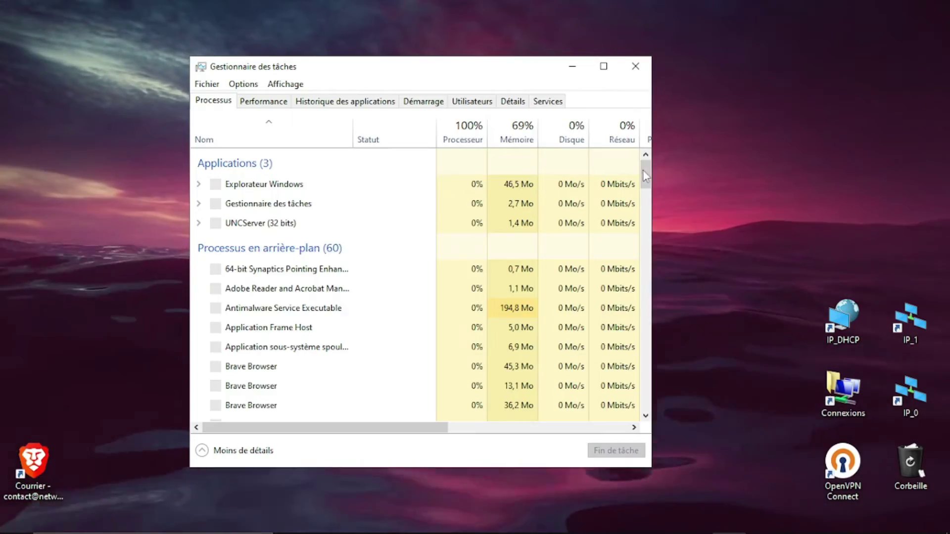
{"action": "left_click_drag", "start_coordinate": [646, 176], "coordinate": [651, 244]}
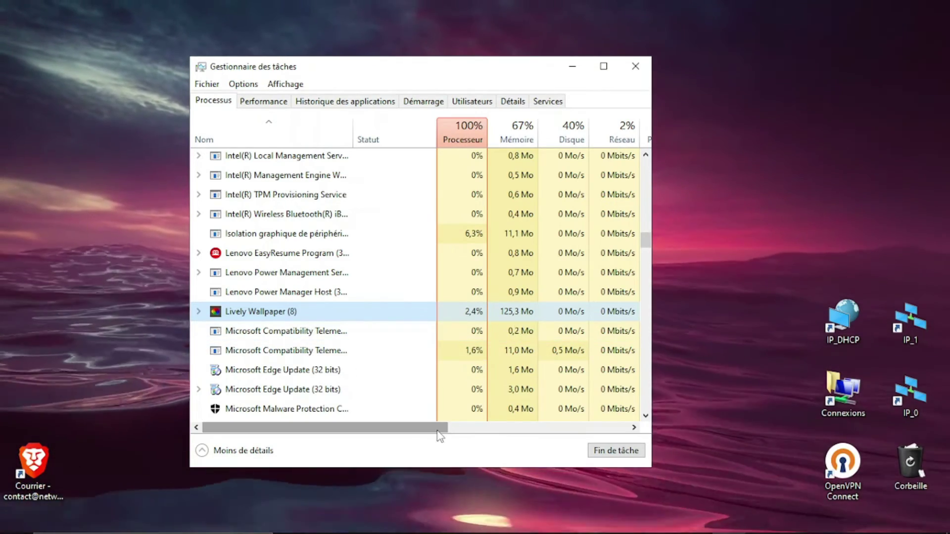
{"action": "left_click_drag", "start_coordinate": [438, 429], "coordinate": [610, 428]}
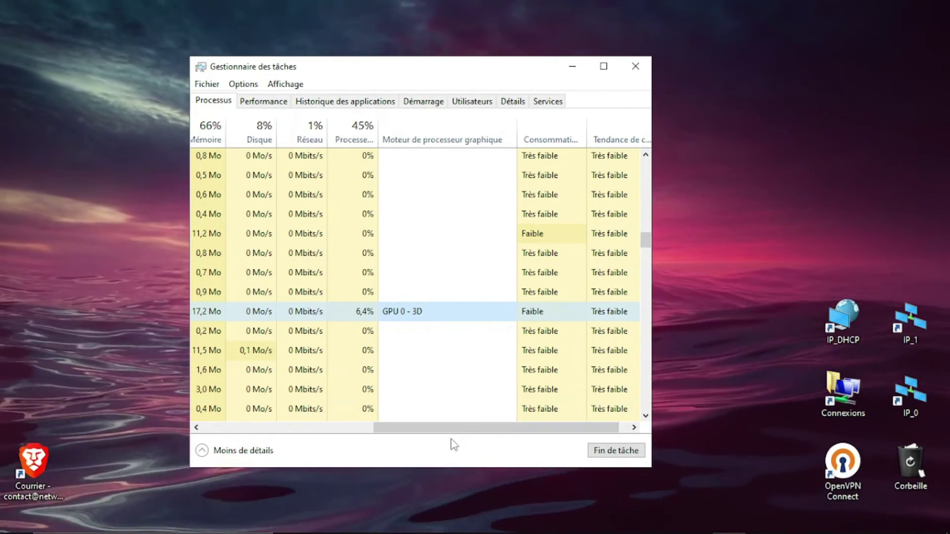
{"action": "left_click_drag", "start_coordinate": [434, 429], "coordinate": [428, 428]}
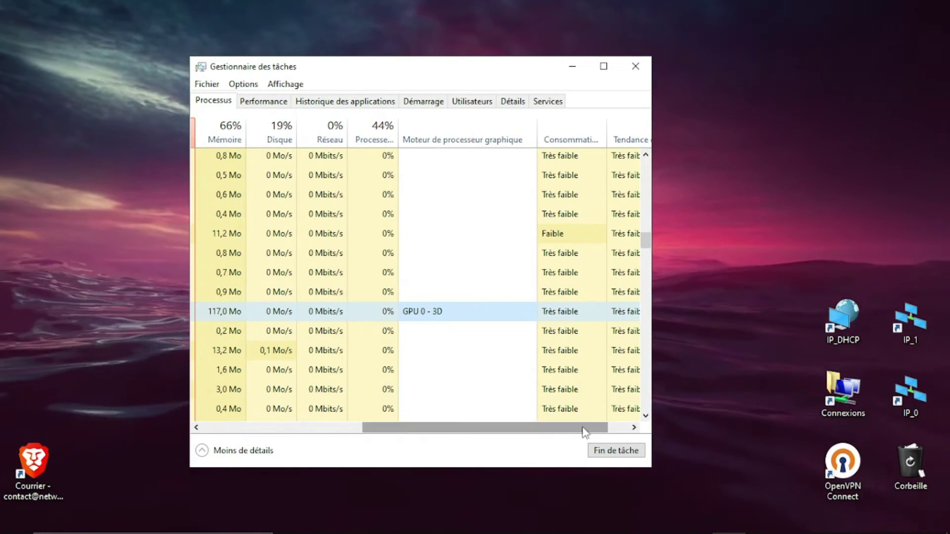
{"action": "left_click_drag", "start_coordinate": [583, 427], "coordinate": [427, 439]}
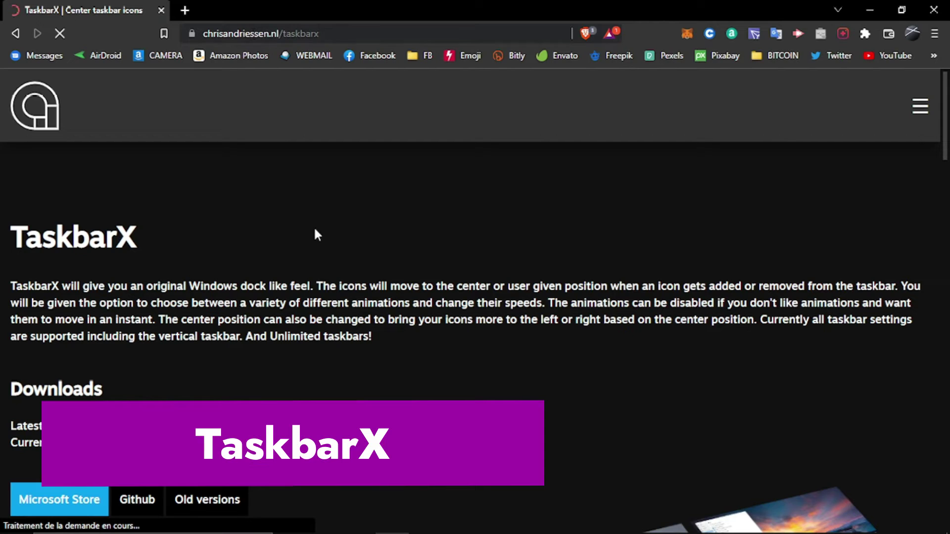
On the TaskbarX page in the browser, download Portable Zip x64 and save it as TaskbarX_1.7.7.0_x64 in Téléchargements.
{"action": "scroll", "coordinate": [317, 239], "scroll_direction": "down", "scroll_amount": 3}
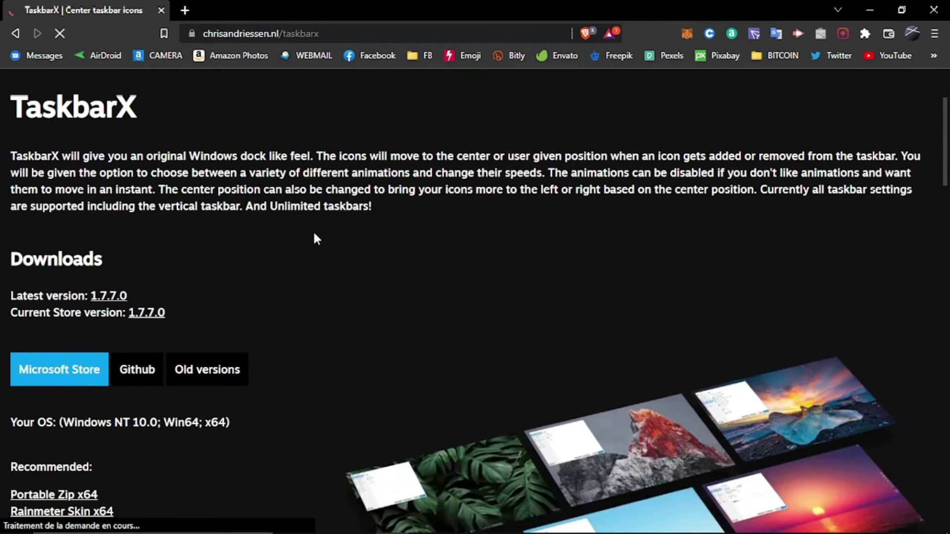
{"action": "scroll", "coordinate": [317, 239], "scroll_direction": "down", "scroll_amount": 3}
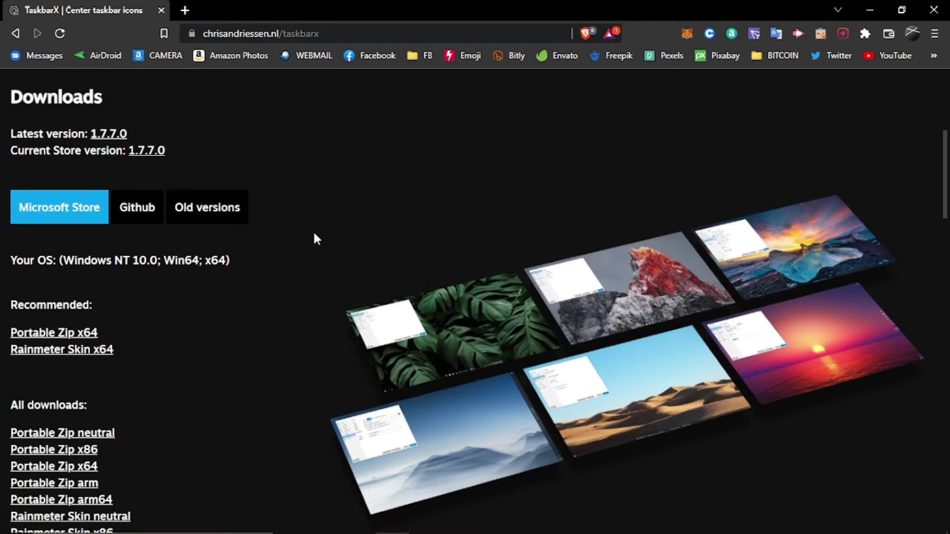
{"action": "scroll", "coordinate": [317, 239], "scroll_direction": "down", "scroll_amount": 3}
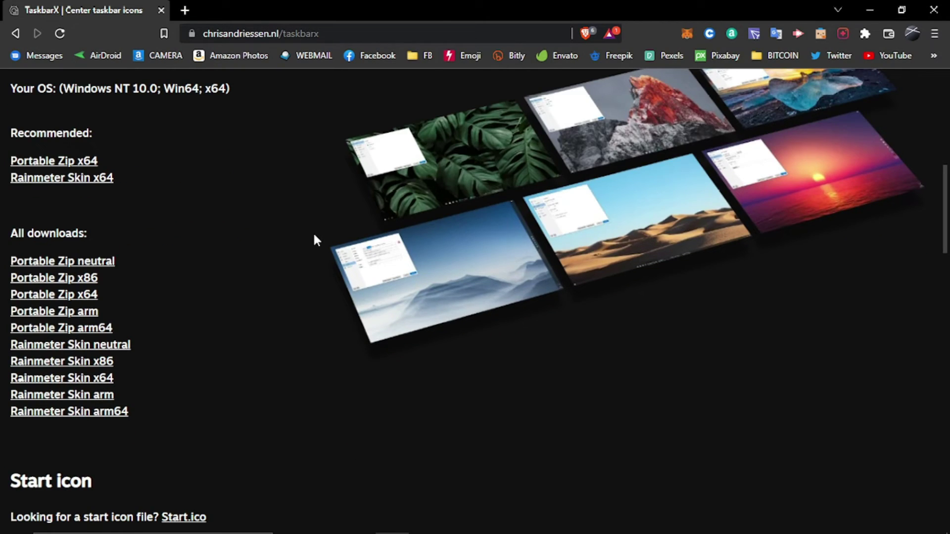
{"action": "scroll", "coordinate": [284, 265], "scroll_direction": "down", "scroll_amount": 1}
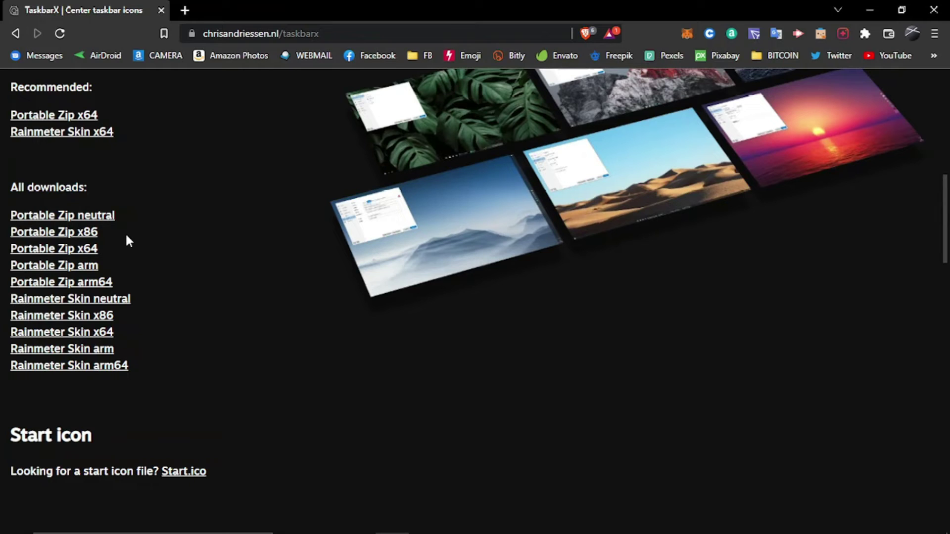
{"action": "left_click", "coordinate": [89, 250]}
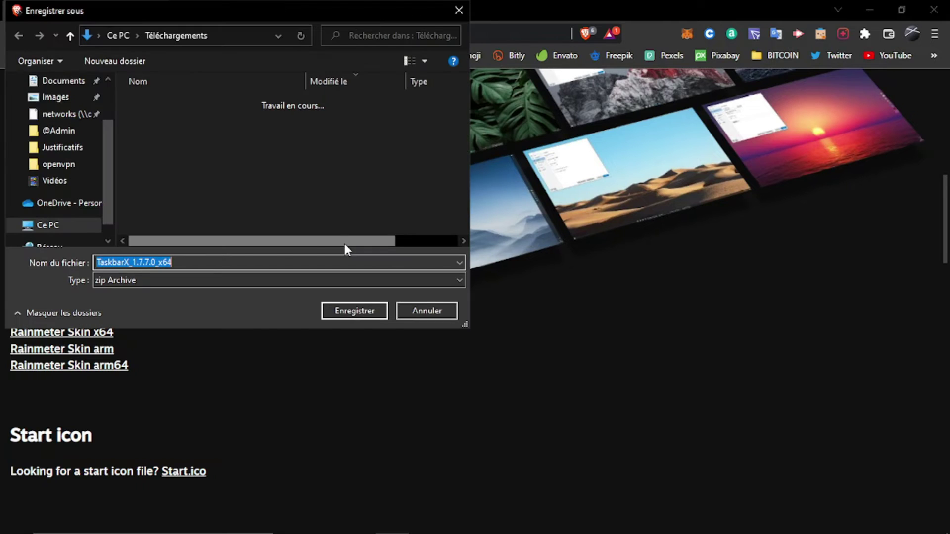
{"action": "left_click", "coordinate": [338, 313]}
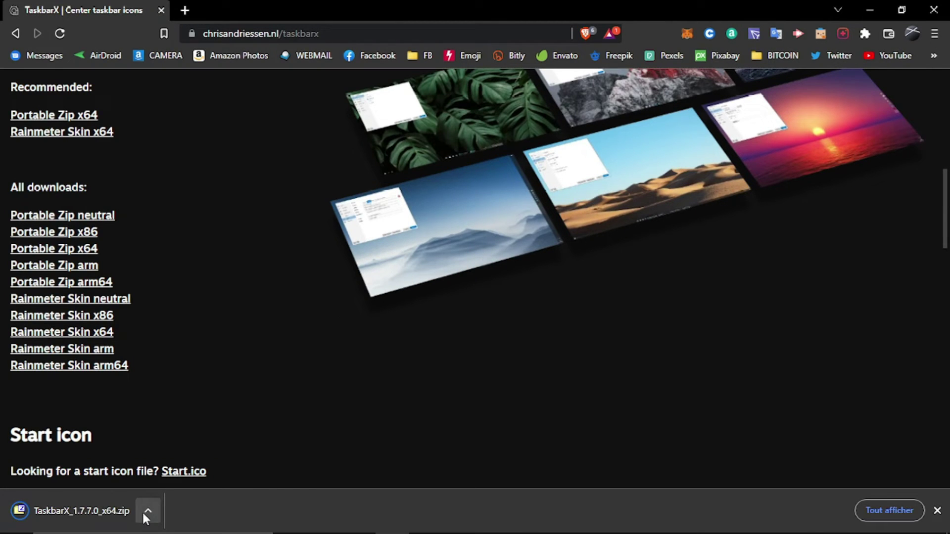
Show the downloaded TaskbarX_1.7.7.0_x64 archive in its folder and extract it with 7-Zip into a folder of the same name.
{"action": "left_click", "coordinate": [142, 511]}
{"action": "left_click", "coordinate": [298, 219]}
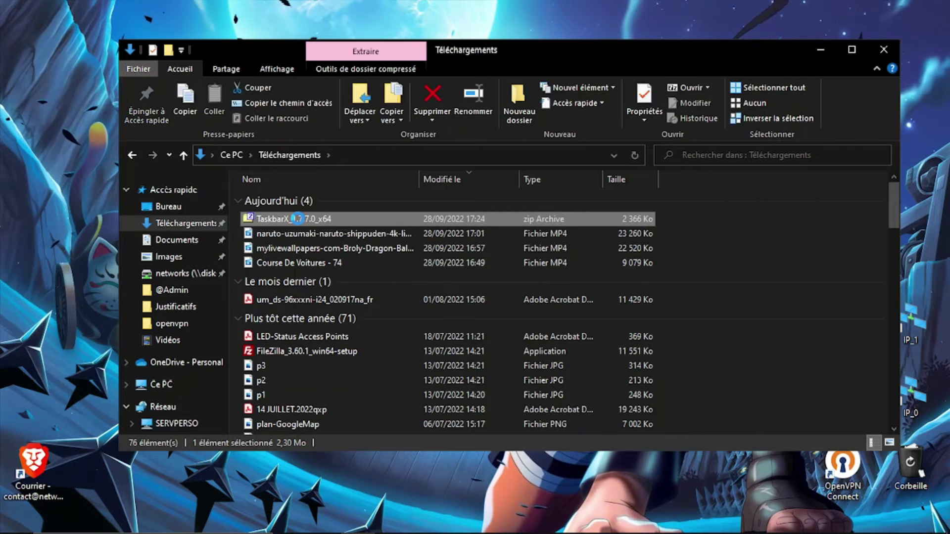
{"action": "right_click", "coordinate": [298, 218]}
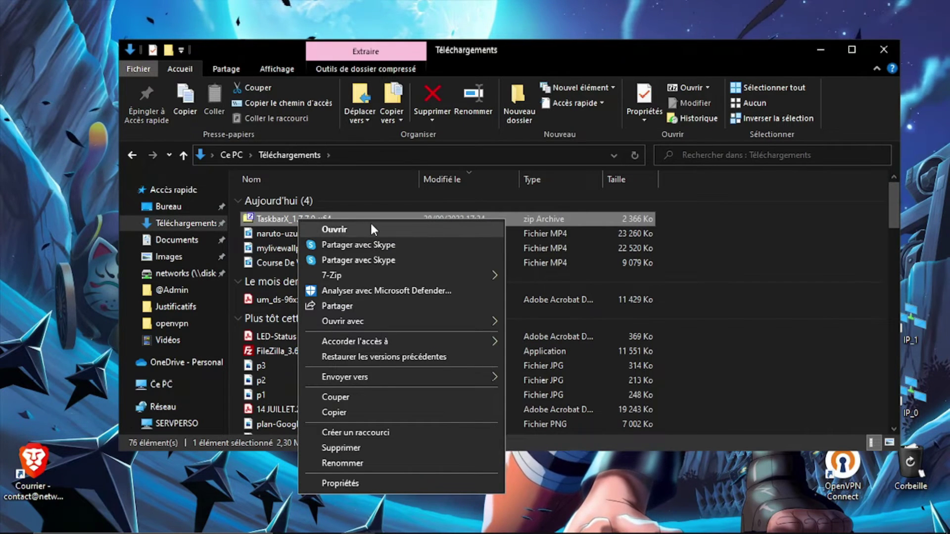
{"action": "mouse_move", "coordinate": [392, 273]}
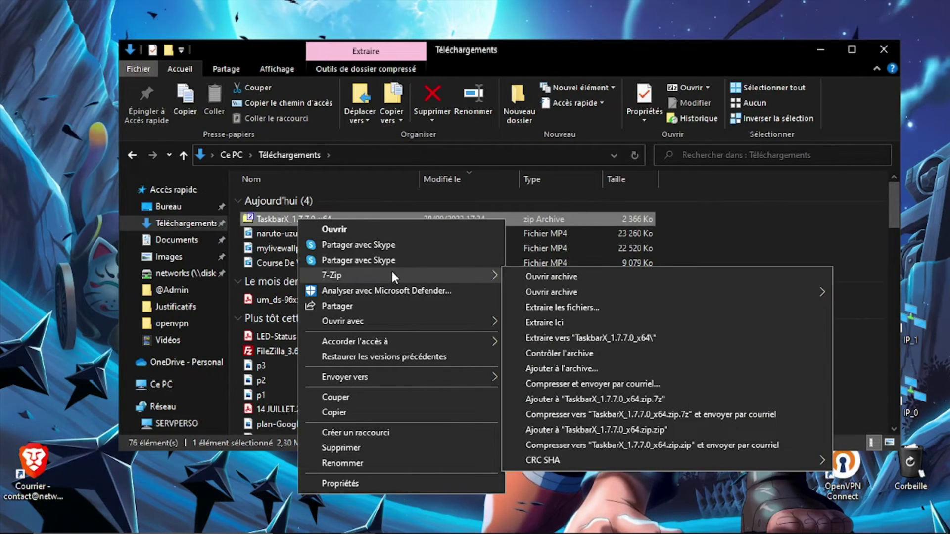
{"action": "left_click", "coordinate": [593, 337]}
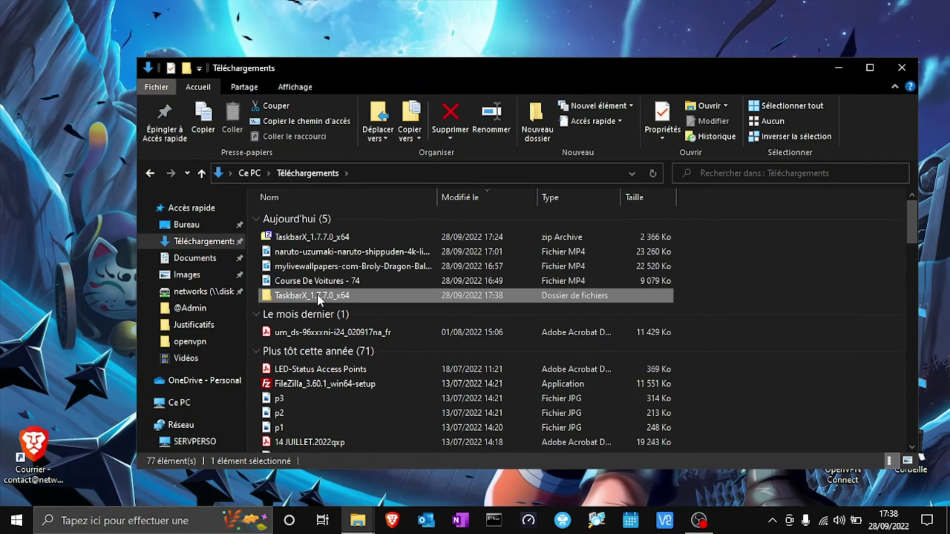
Move the extracted TaskbarX_1.7.7.0_x64 folder from Téléchargements to Documents and open it to view its TaskbarX files.
{"action": "right_click", "coordinate": [317, 294]}
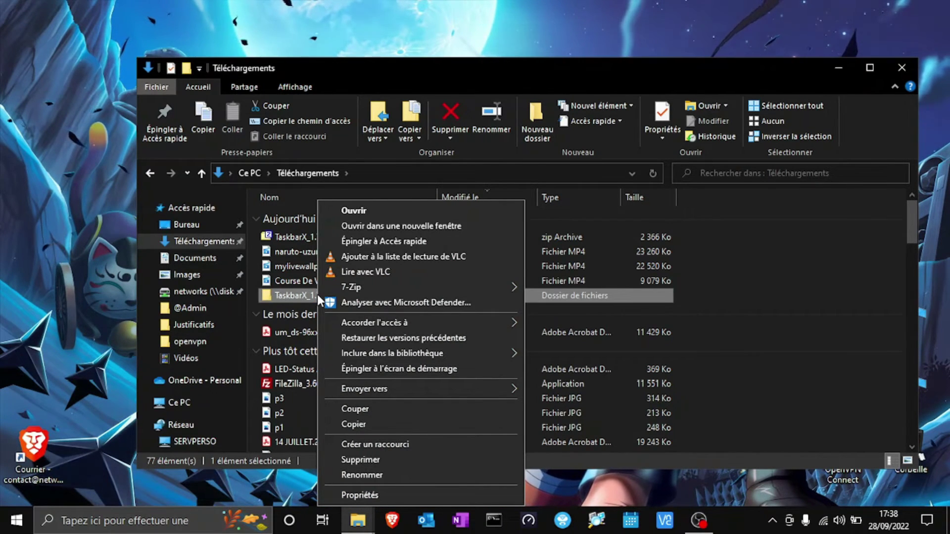
{"action": "left_click", "coordinate": [384, 411]}
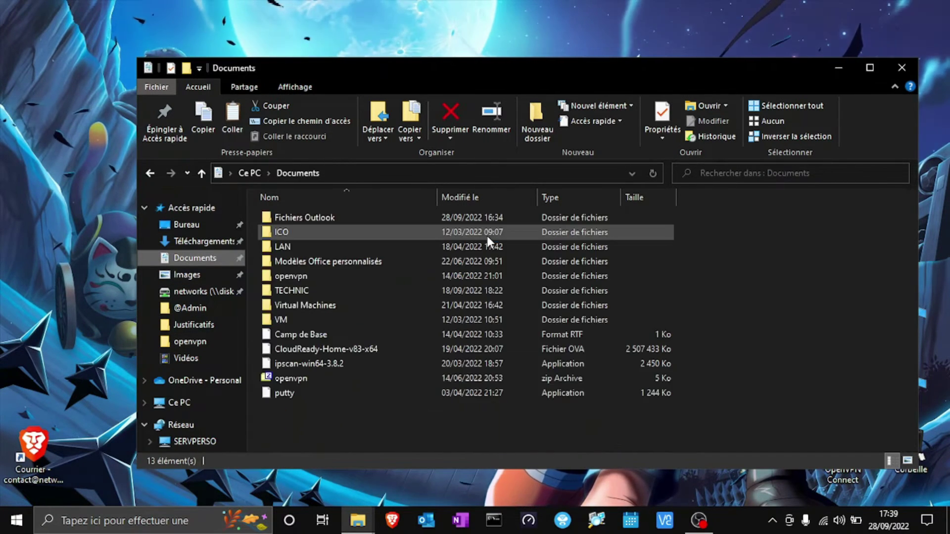
{"action": "right_click", "coordinate": [718, 278]}
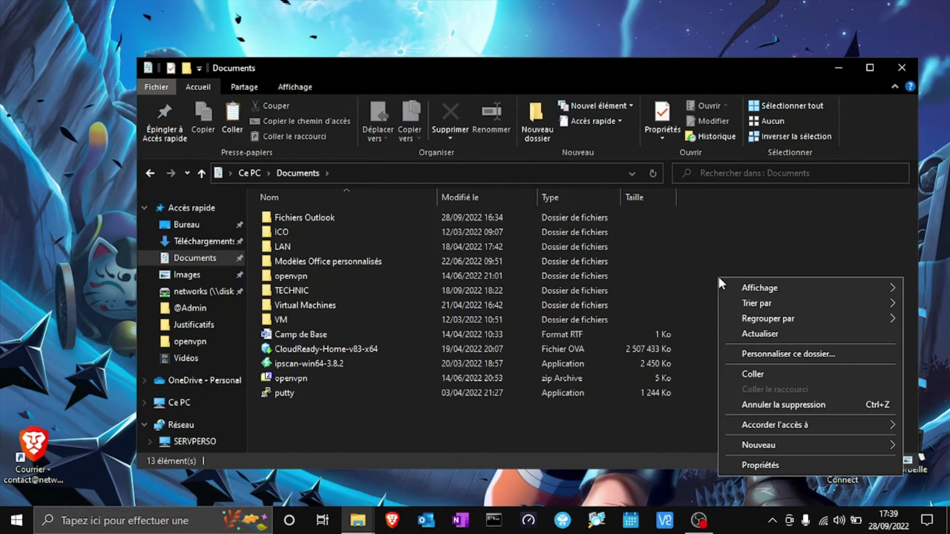
{"action": "left_click", "coordinate": [757, 374]}
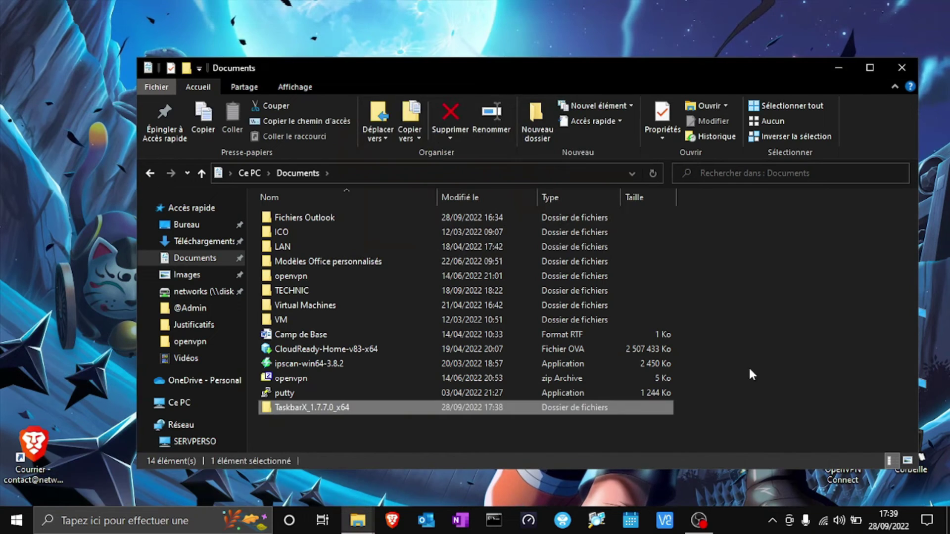
{"action": "double_click", "coordinate": [333, 411]}
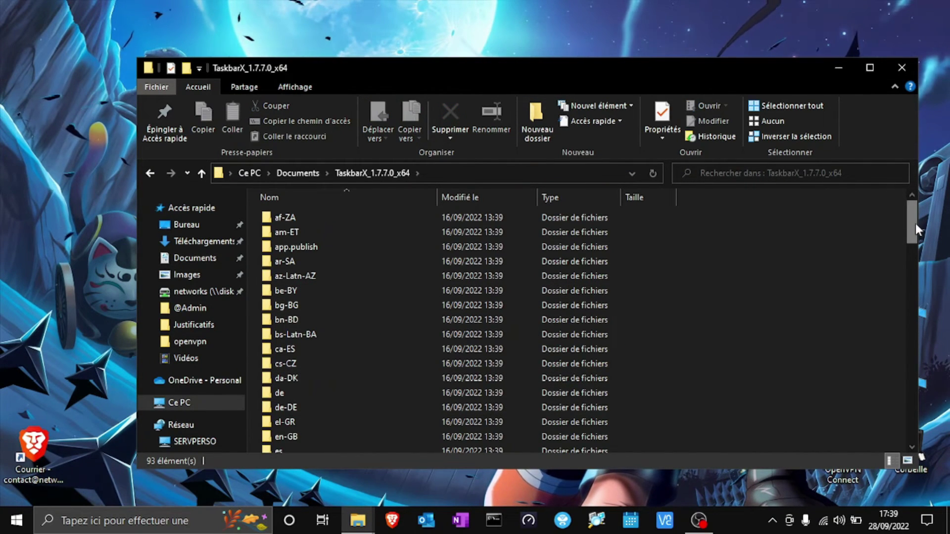
{"action": "left_click_drag", "start_coordinate": [915, 224], "coordinate": [916, 405]}
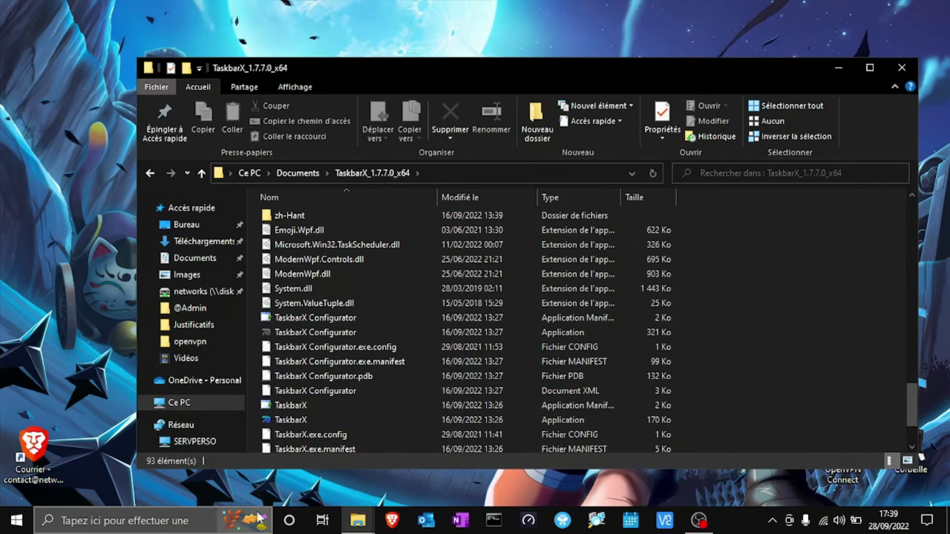
Hide the Cortana button and the Applications actives button from the Windows taskbar.
{"action": "right_click", "coordinate": [739, 518]}
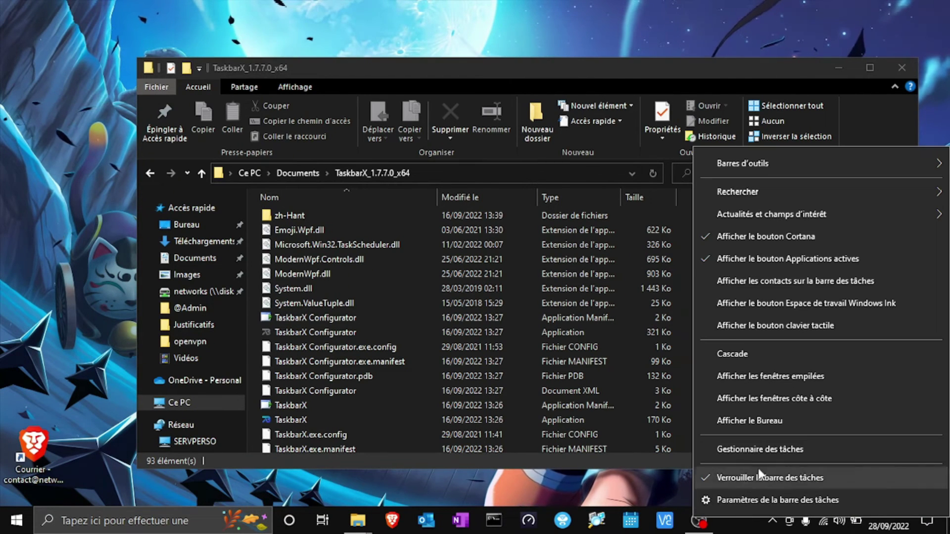
{"action": "left_click", "coordinate": [791, 237]}
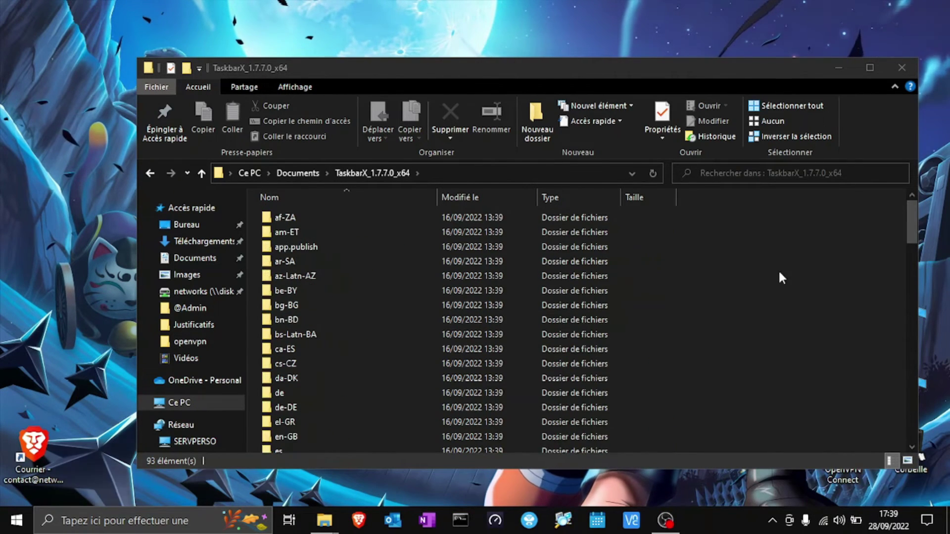
{"action": "right_click", "coordinate": [723, 517]}
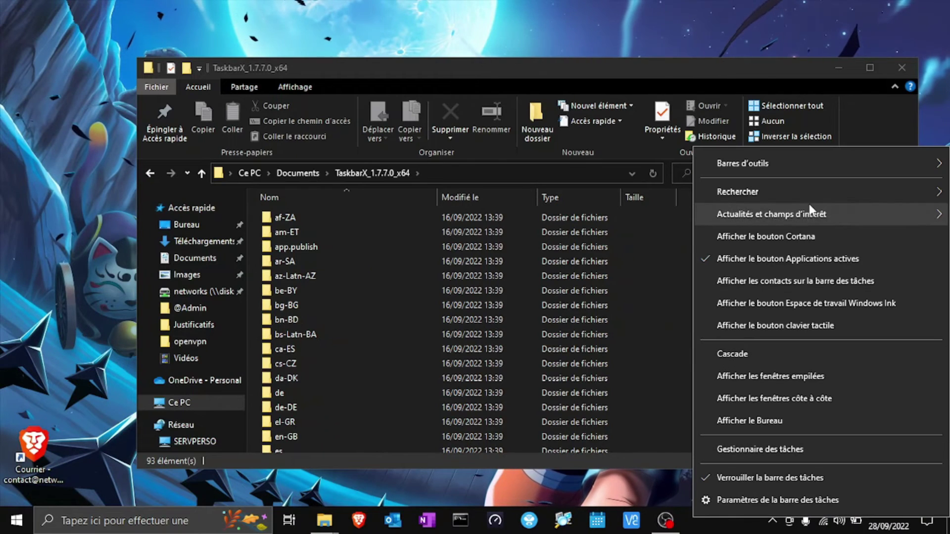
{"action": "left_click", "coordinate": [791, 259]}
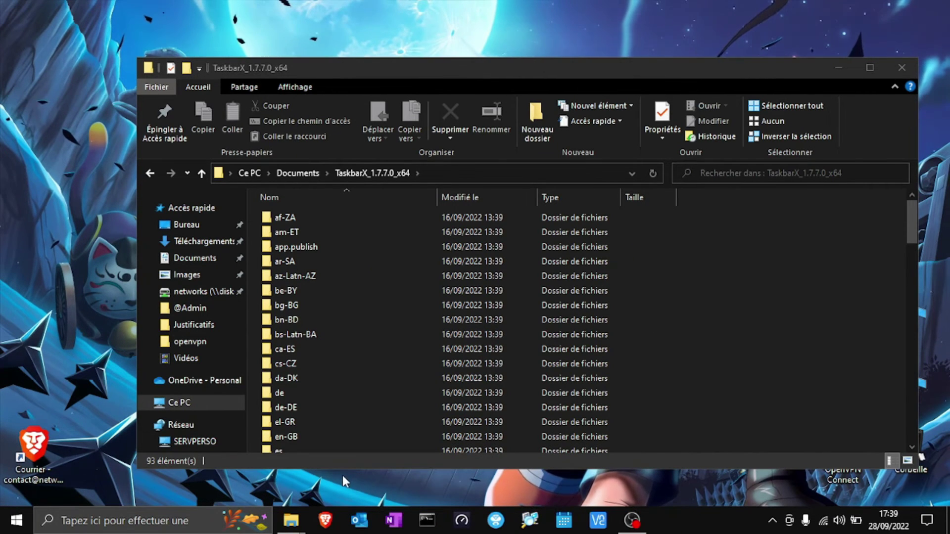
Reduce the taskbar search box to the search icon and check that the icon opens and closes the search pane.
{"action": "right_click", "coordinate": [686, 530]}
{"action": "mouse_move", "coordinate": [761, 200]}
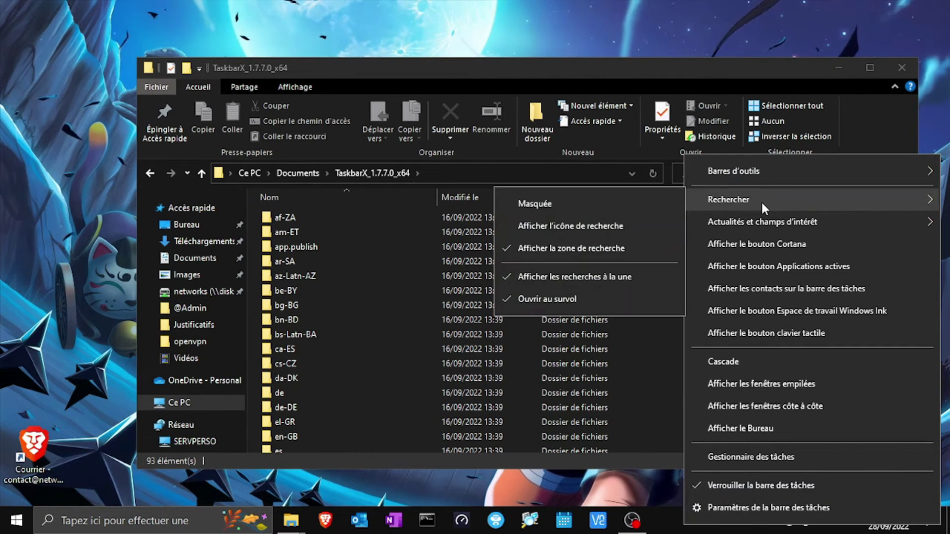
{"action": "left_click", "coordinate": [650, 223]}
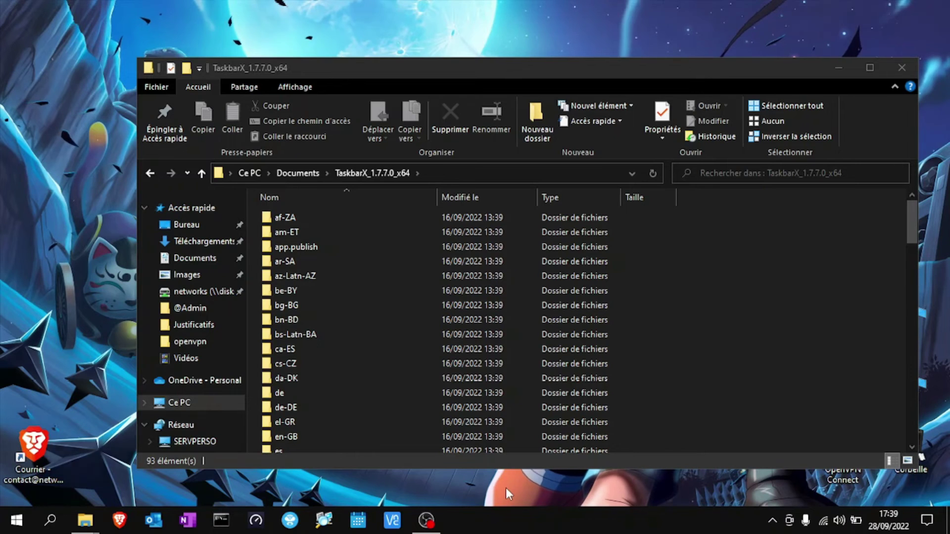
{"action": "left_click", "coordinate": [41, 531]}
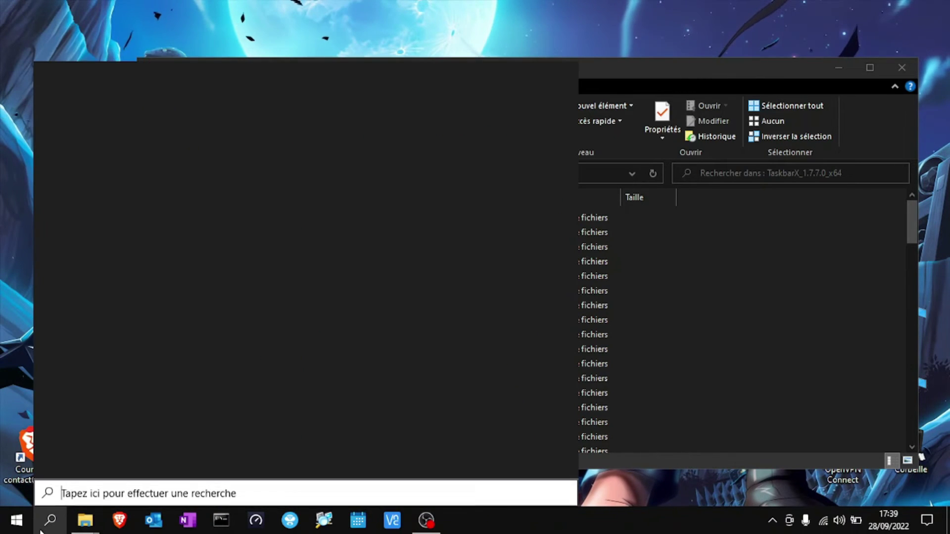
{"action": "left_click", "coordinate": [40, 531]}
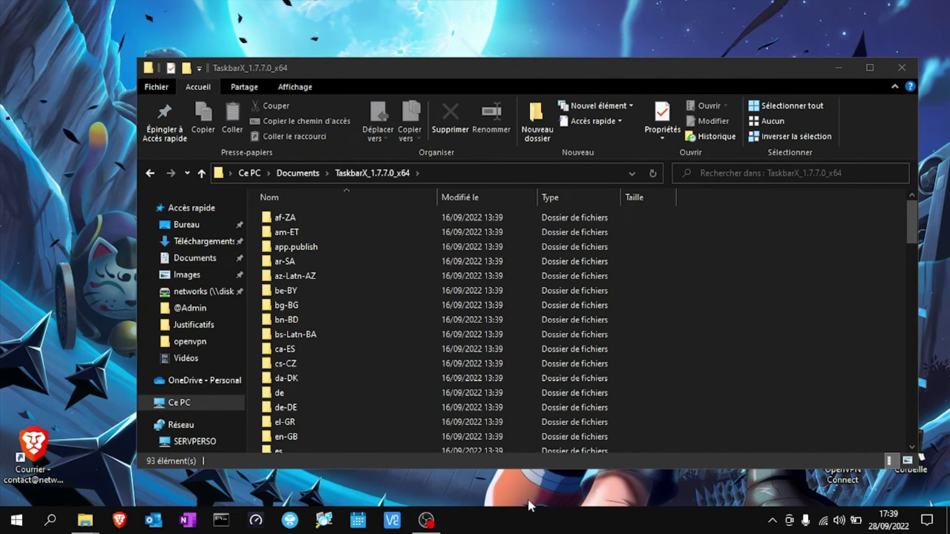
Launch the TaskbarX application from the TaskbarX_1.7.7.0_x64 folder and open the TaskbarX Configurator application.
{"action": "scroll", "coordinate": [459, 320], "scroll_direction": "down", "scroll_amount": 20}
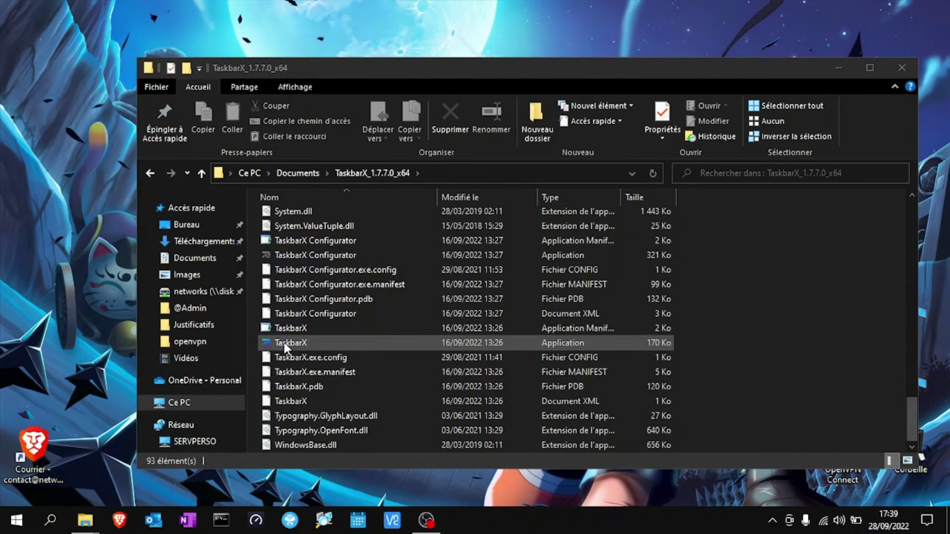
{"action": "left_click", "coordinate": [284, 347]}
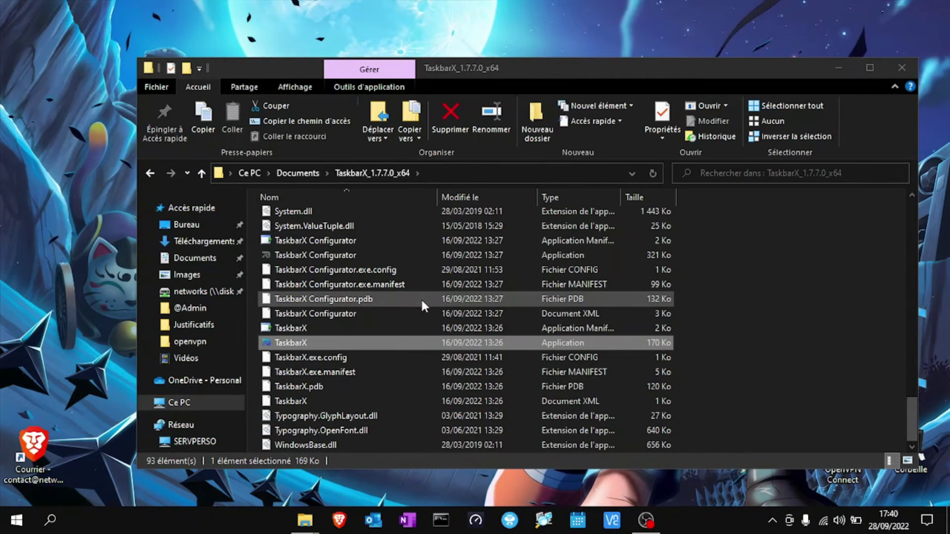
{"action": "double_click", "coordinate": [316, 250]}
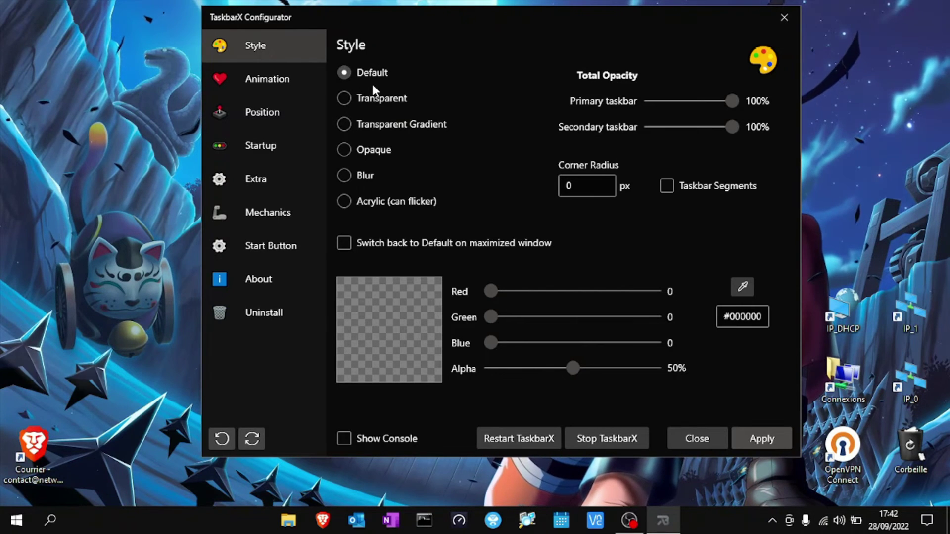
Try the Transparent taskbar style and replace it with Transparent Gradient, applying each choice.
{"action": "left_click", "coordinate": [365, 96]}
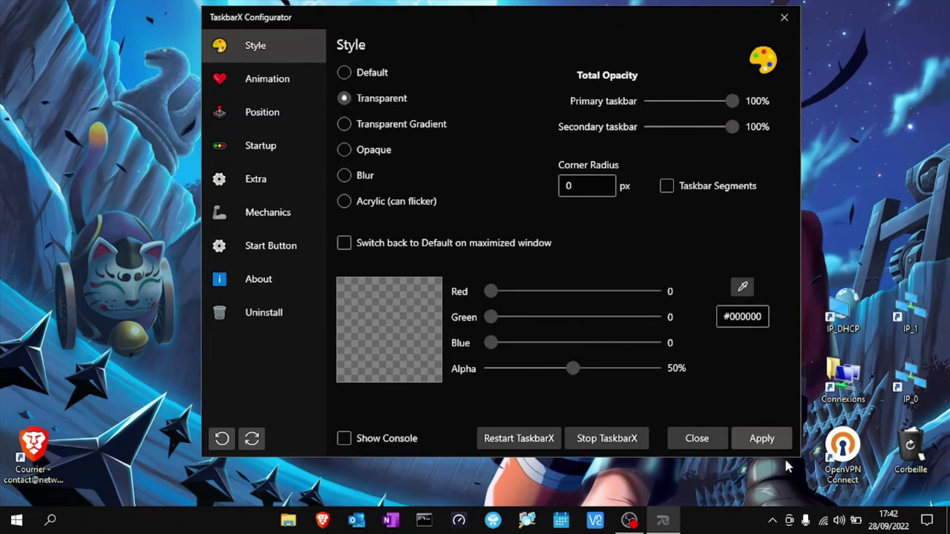
{"action": "left_click", "coordinate": [764, 442]}
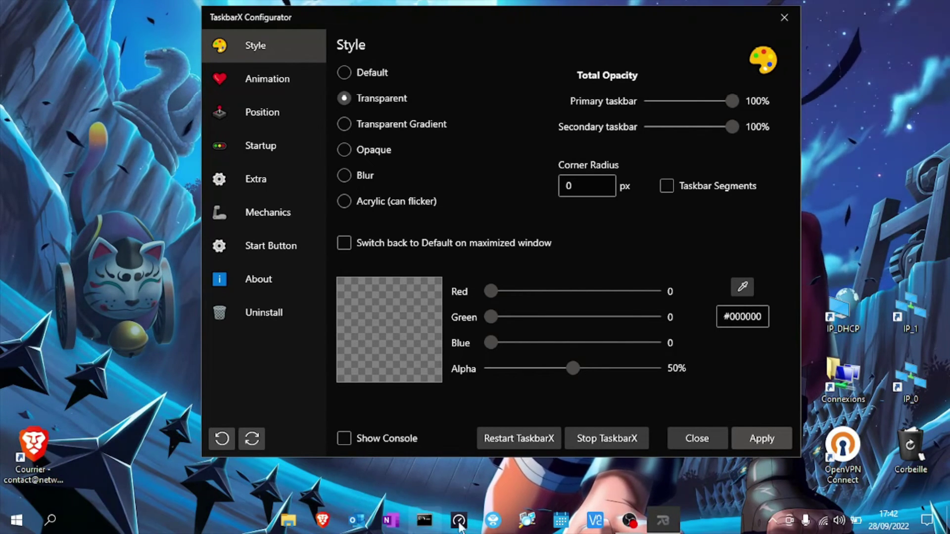
{"action": "left_click", "coordinate": [402, 124]}
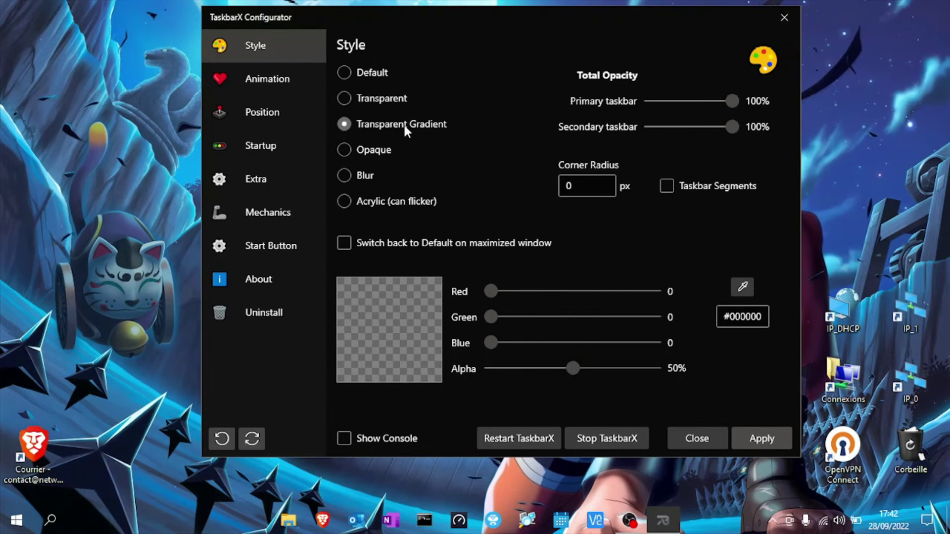
{"action": "left_click", "coordinate": [745, 437]}
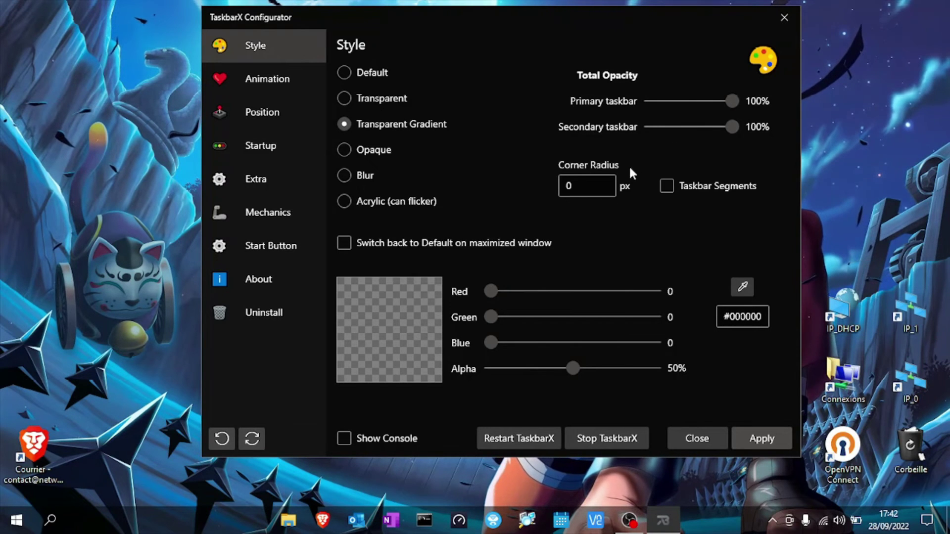
Review the Animation, Position, Startup and Uninstall settings of TaskbarX, and close the configurator.
{"action": "left_click", "coordinate": [263, 80]}
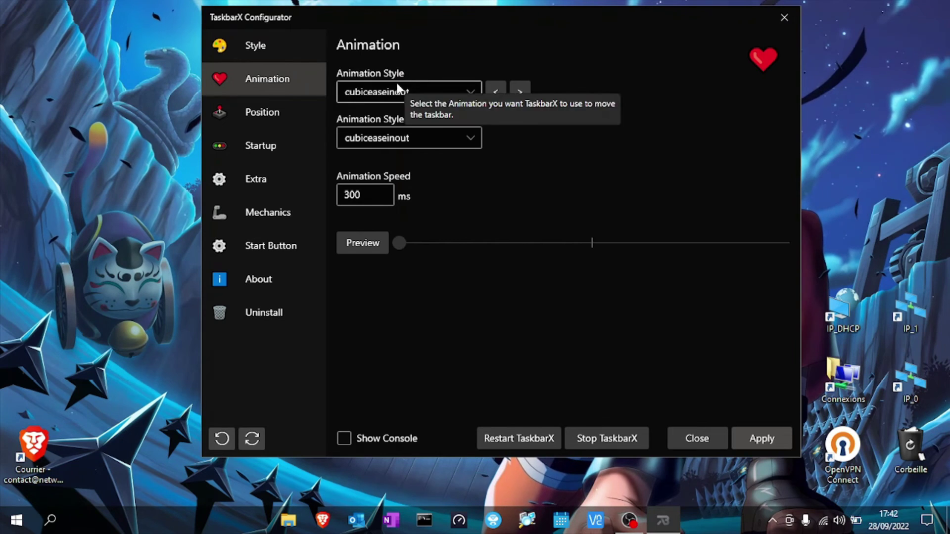
{"action": "left_click", "coordinate": [261, 114]}
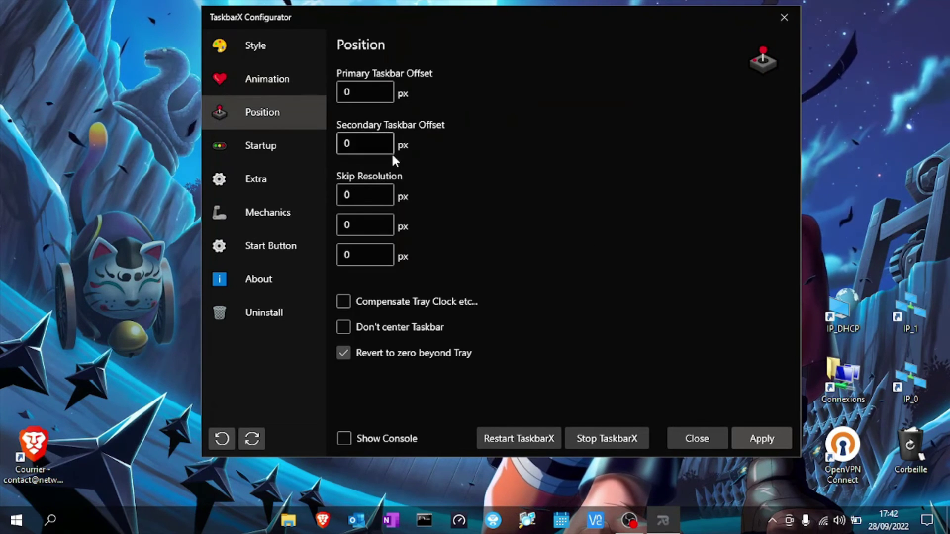
{"action": "left_click", "coordinate": [281, 149]}
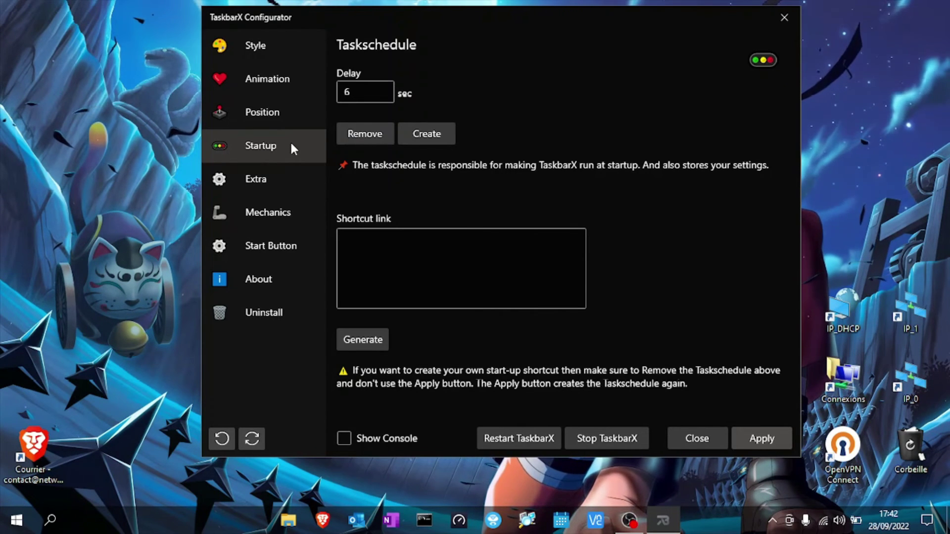
{"action": "left_click", "coordinate": [276, 311]}
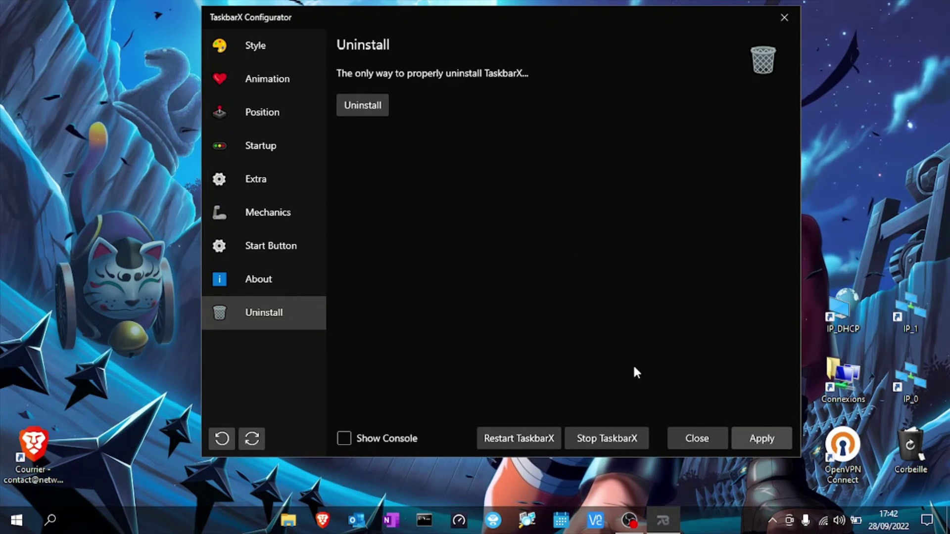
{"action": "left_click", "coordinate": [695, 438]}
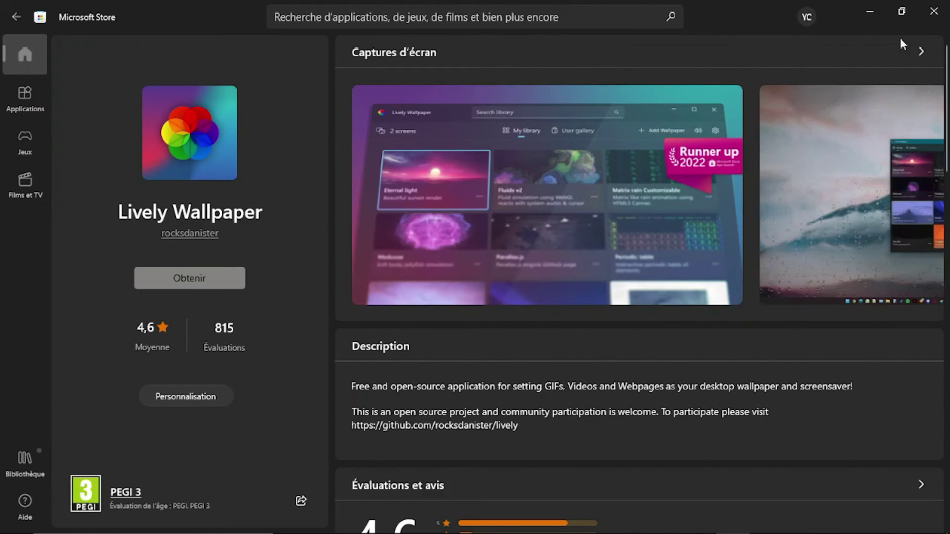
Enlarge the second screenshot on the Lively Wallpaper page in the Microsoft Store.
{"action": "left_click", "coordinate": [865, 177]}
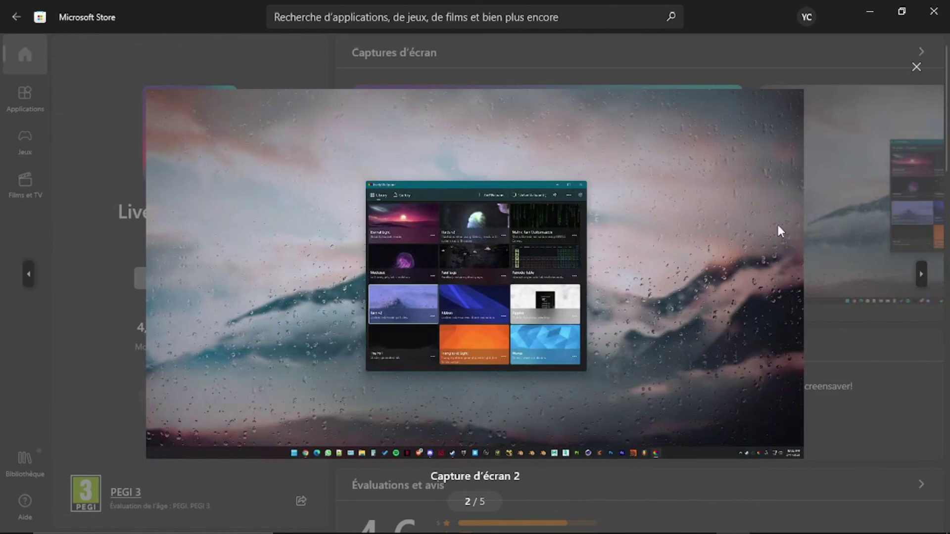